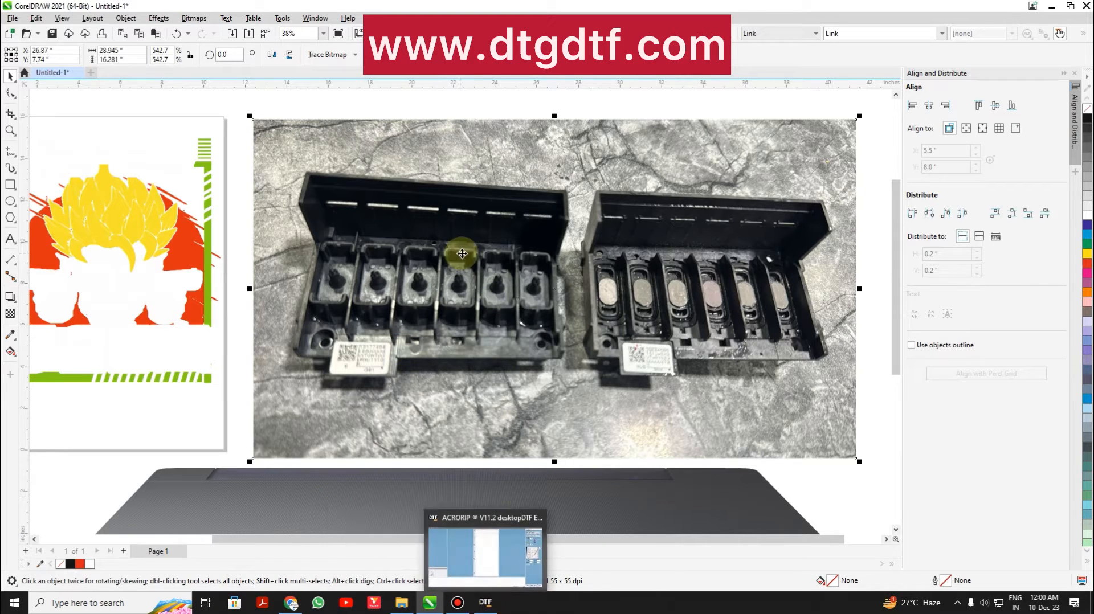
Step: Examine the two printheads in the comparison photo up close, including their ink ports and labels
scroll(462, 253, down, 3)
scroll(462, 257, up, 6)
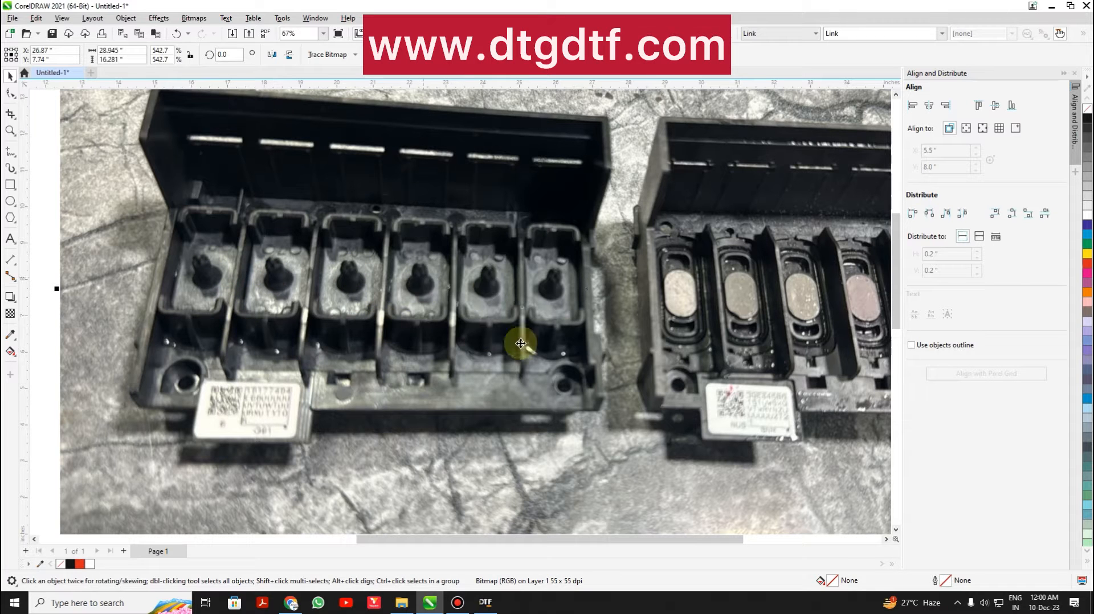
scroll(380, 271, down, 2)
scroll(380, 272, up, 2)
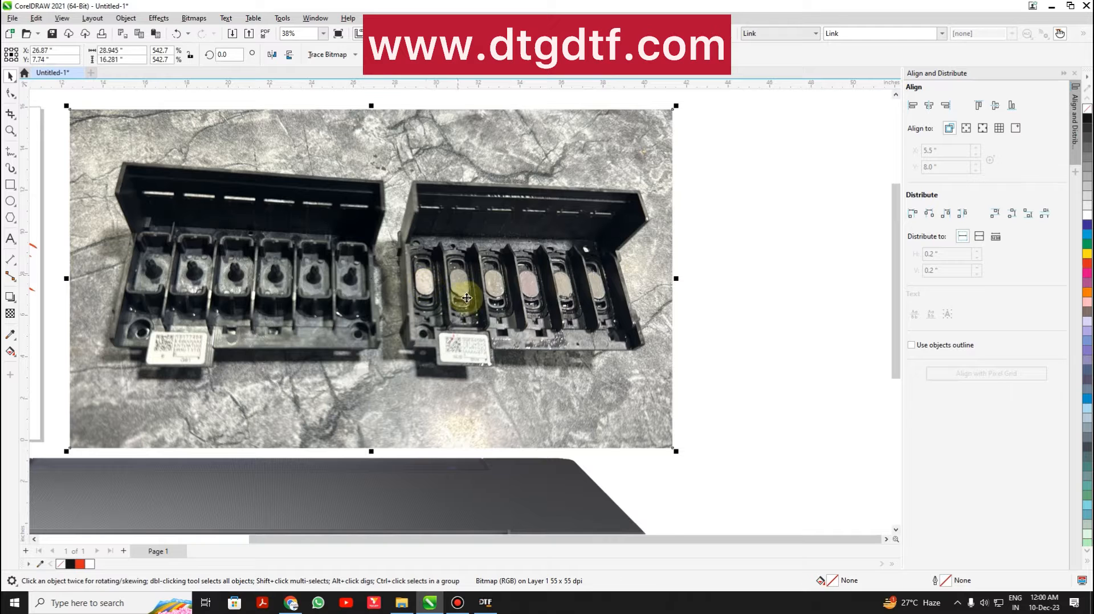
click(749, 334)
scroll(643, 309, down, 5)
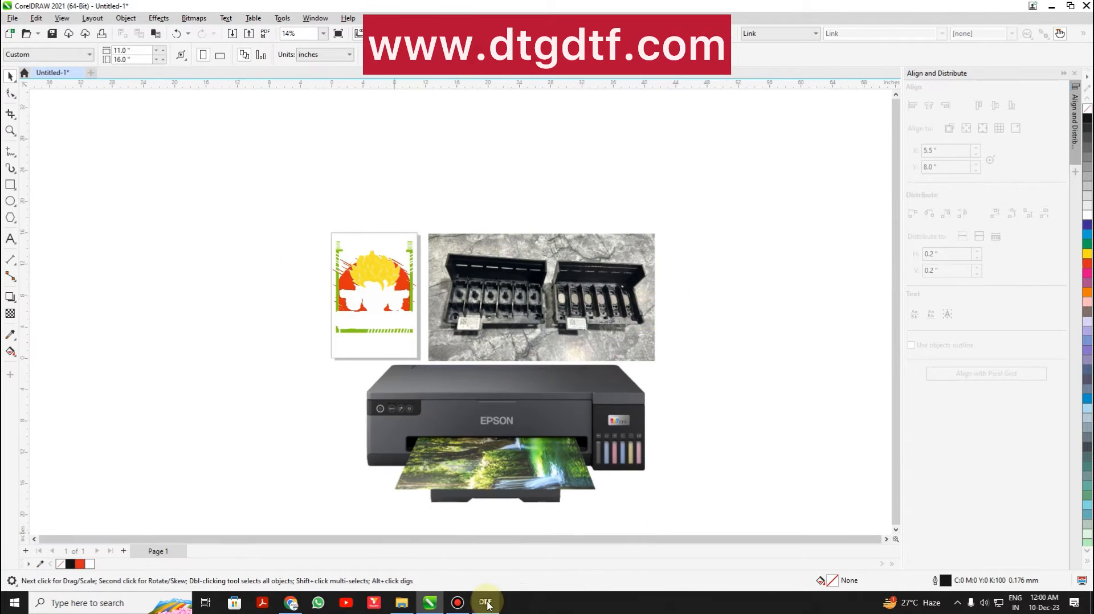
Step: Switch to AcroRIP and set the layout's paper width to 30
click(486, 603)
click(990, 573)
click(1025, 573)
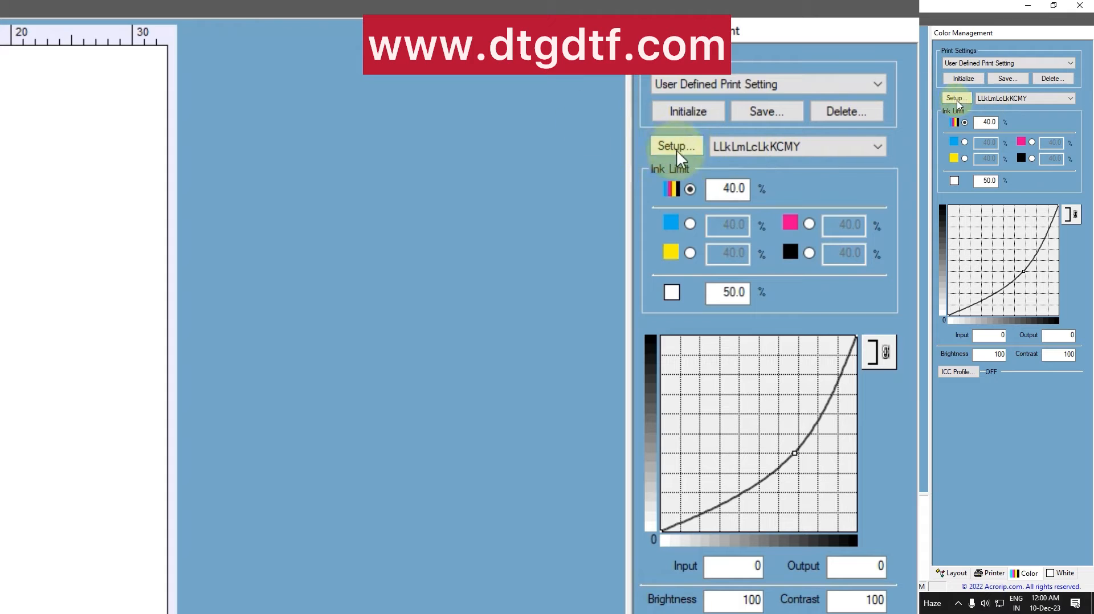
click(994, 574)
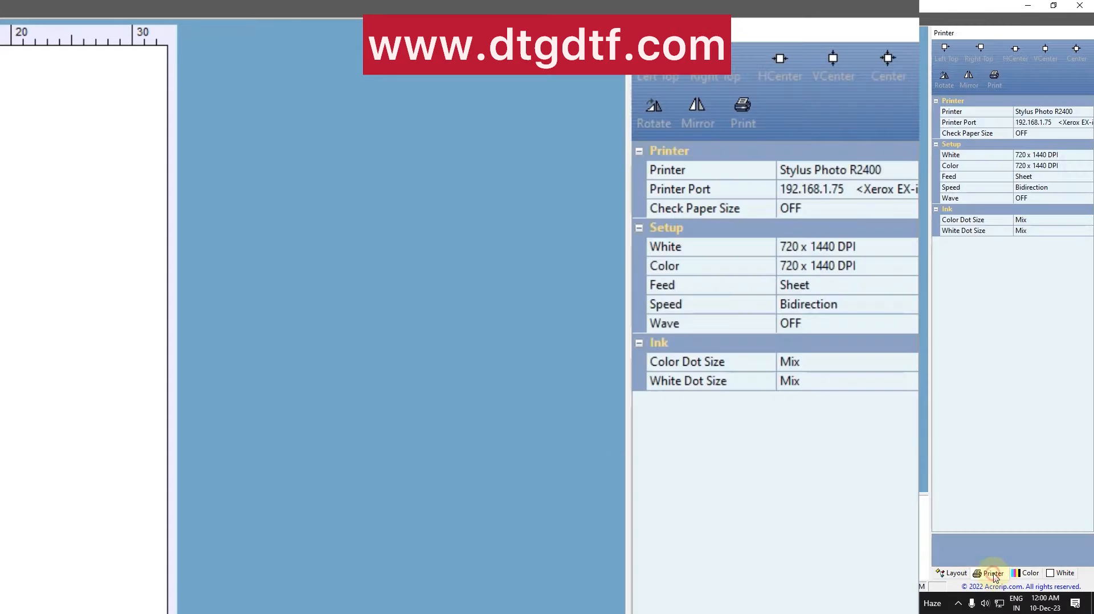
click(957, 574)
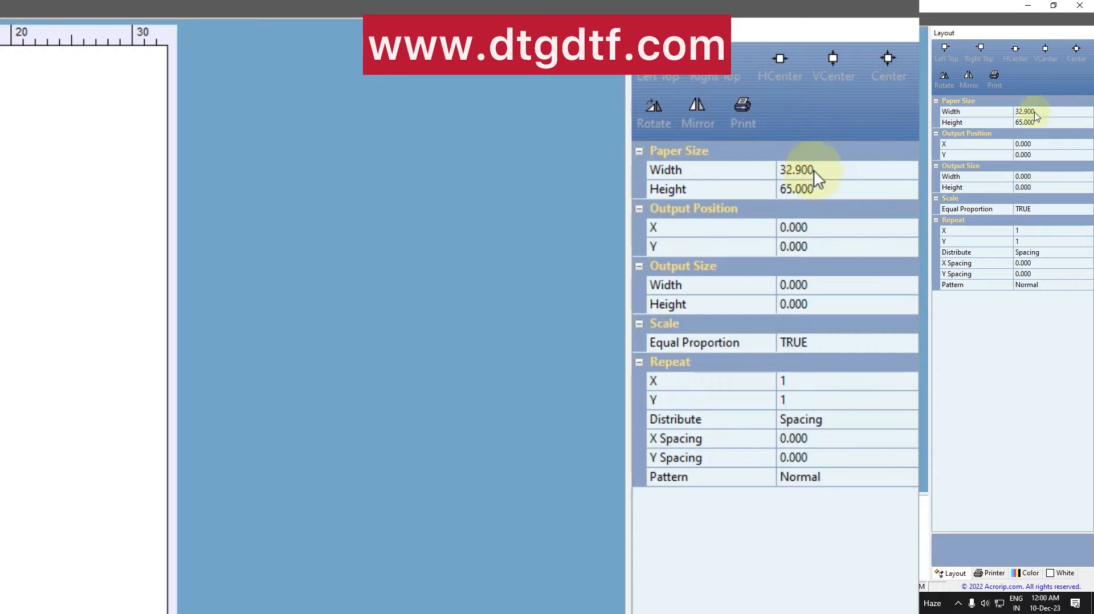
click(1038, 114)
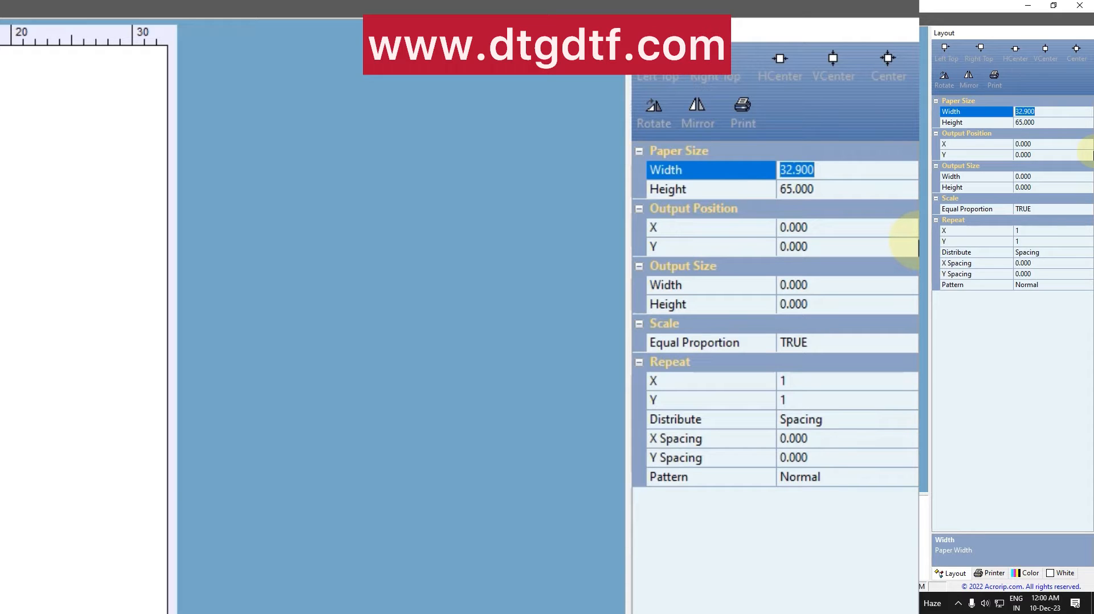
text(30)
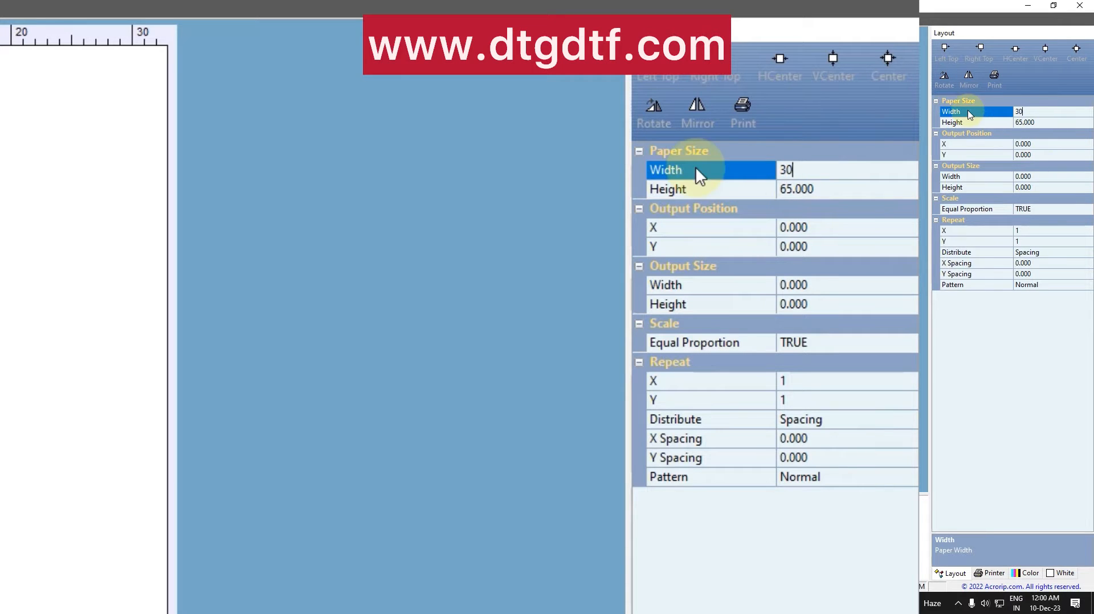
key(Return)
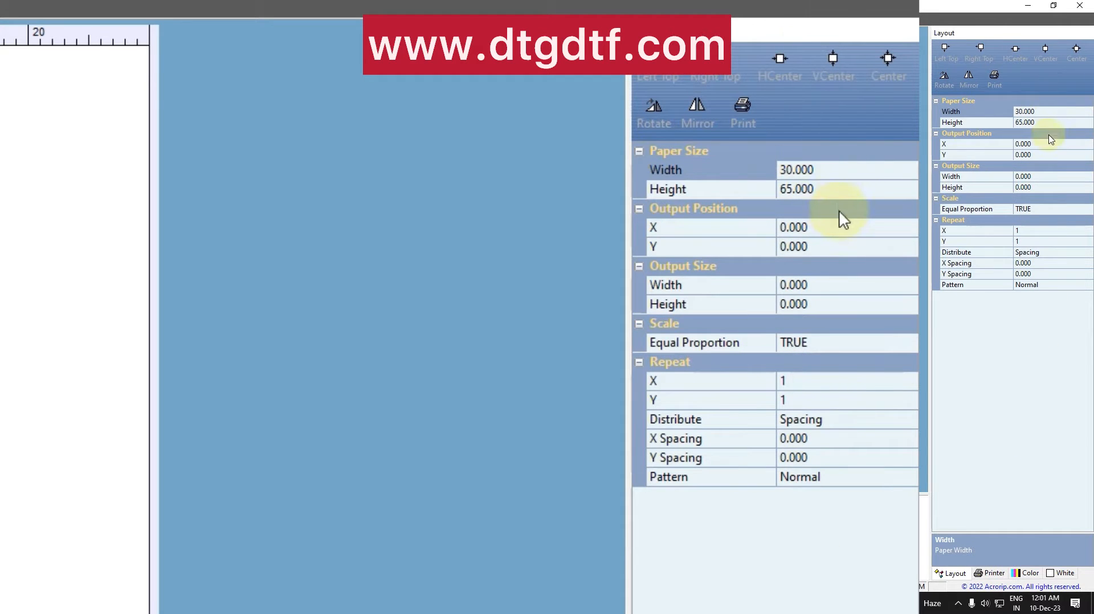
Step: Review the layout's paper height, horizontal and vertical repeat counts, and distribution setting
click(836, 189)
click(1028, 413)
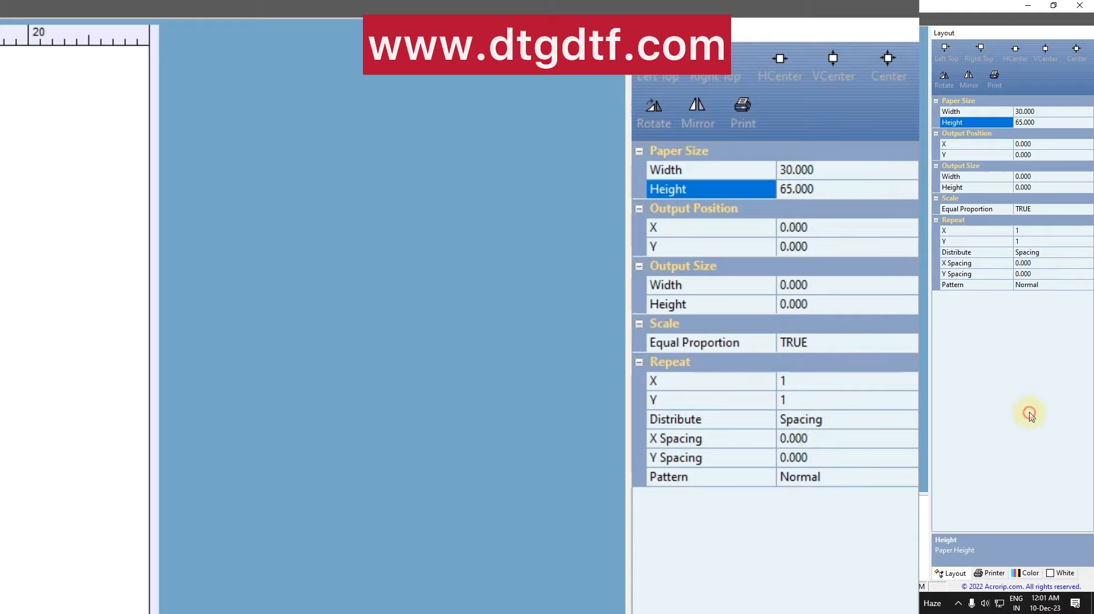
click(801, 386)
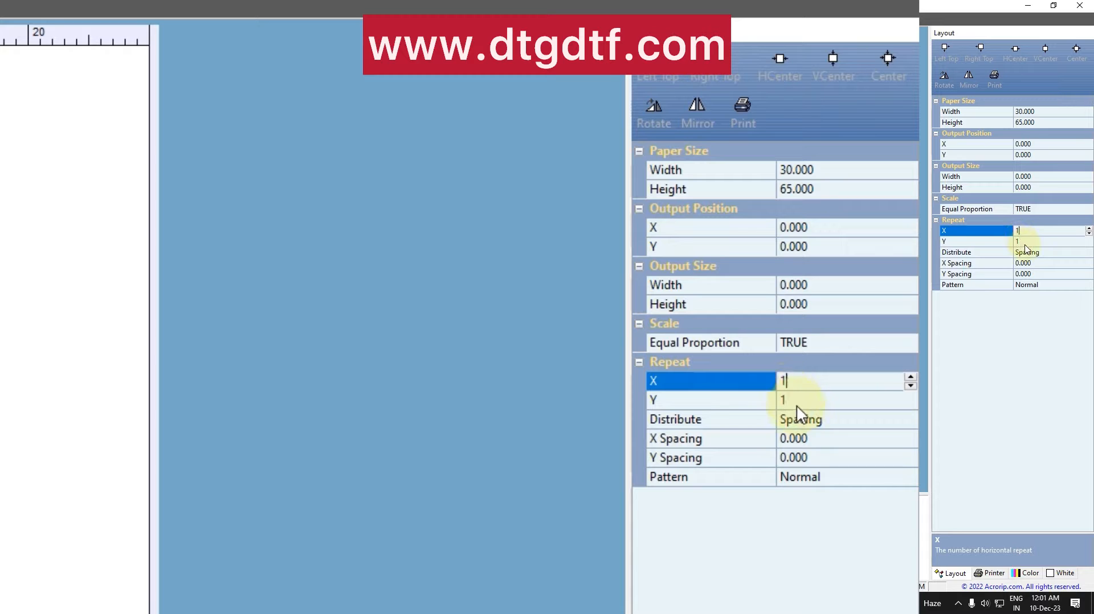
click(796, 399)
click(799, 377)
click(795, 415)
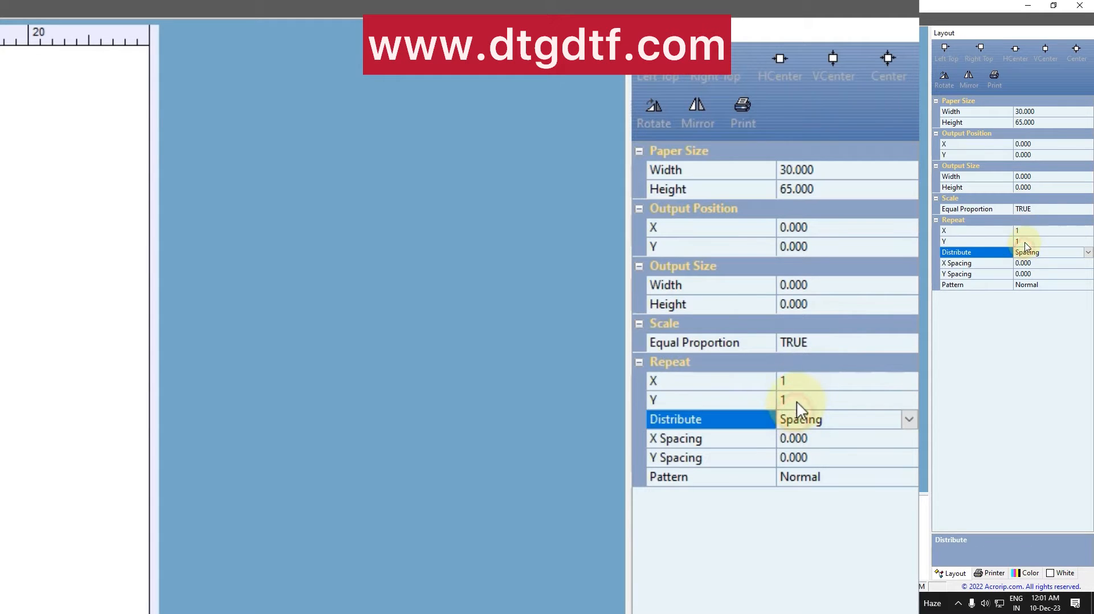
click(793, 398)
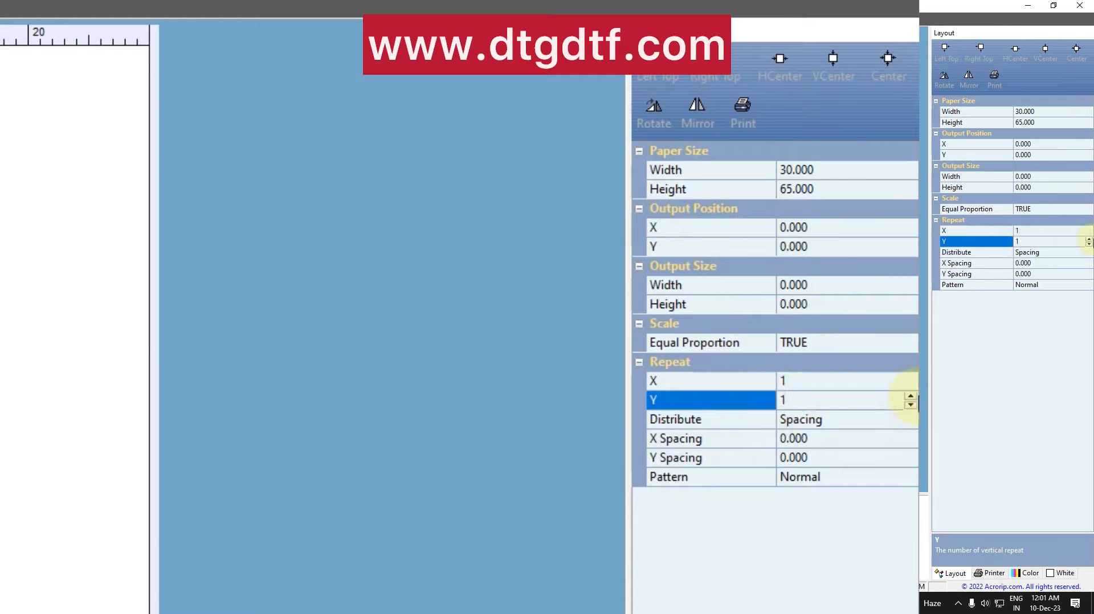
click(912, 398)
click(914, 406)
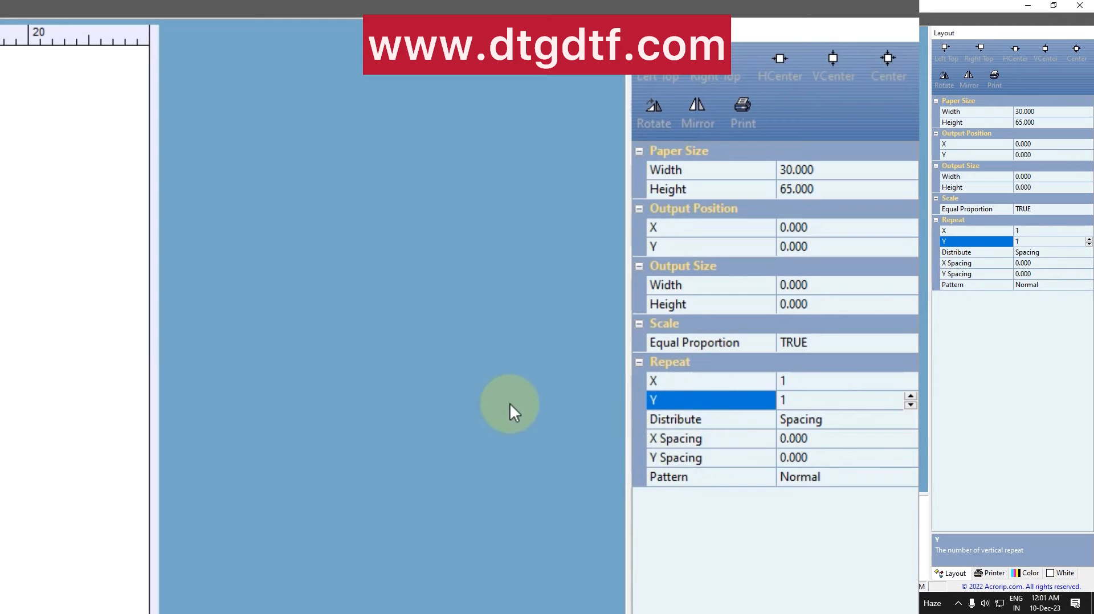
Step: Select EcoTank L18050 BETA as the printer model
click(990, 574)
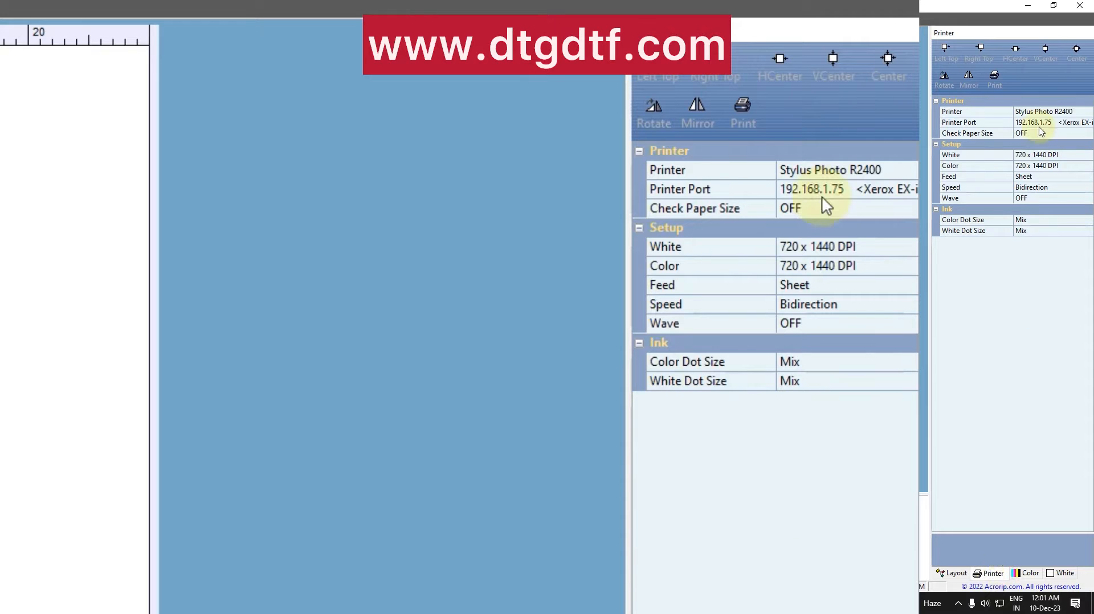
click(1044, 110)
click(1089, 105)
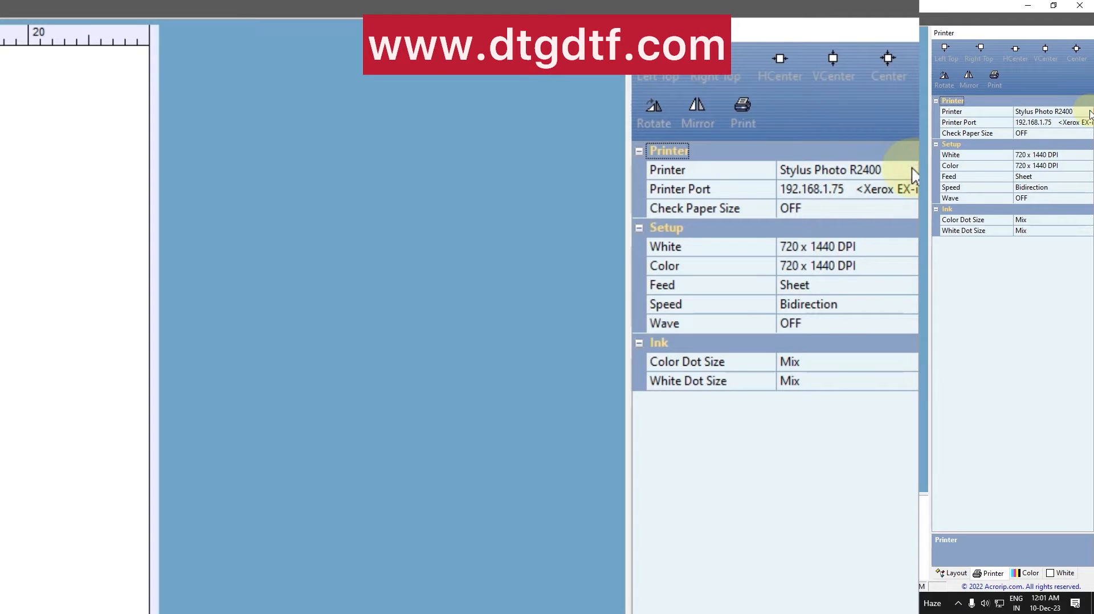
click(1089, 112)
click(1089, 112)
scroll(1046, 188, up, 4)
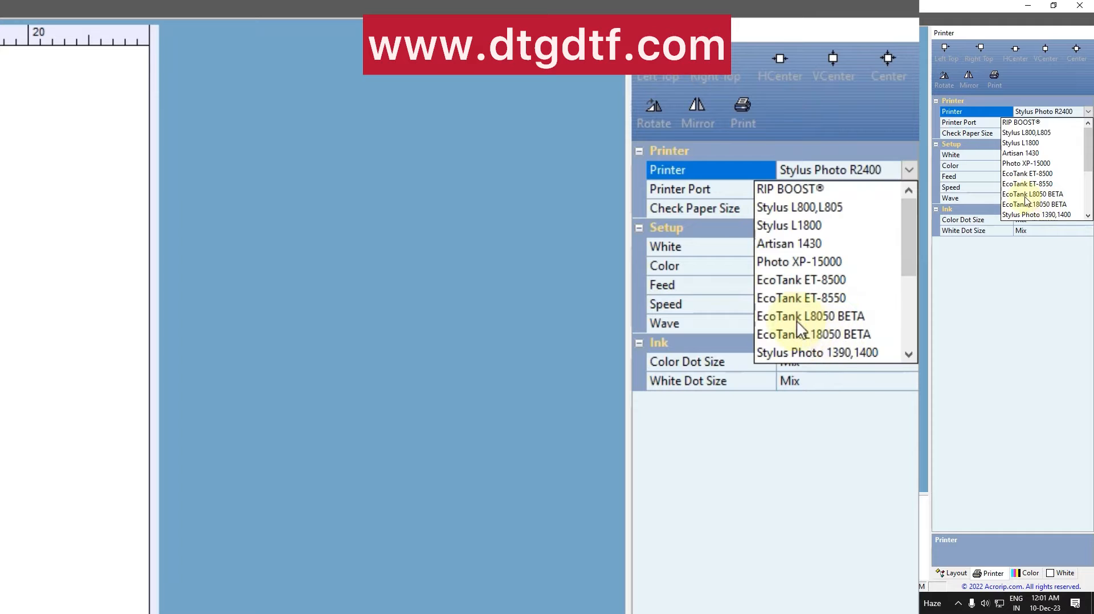
click(1048, 205)
Step: Review the printer port and paper size check, and set the print media to Plain Paper
click(1046, 123)
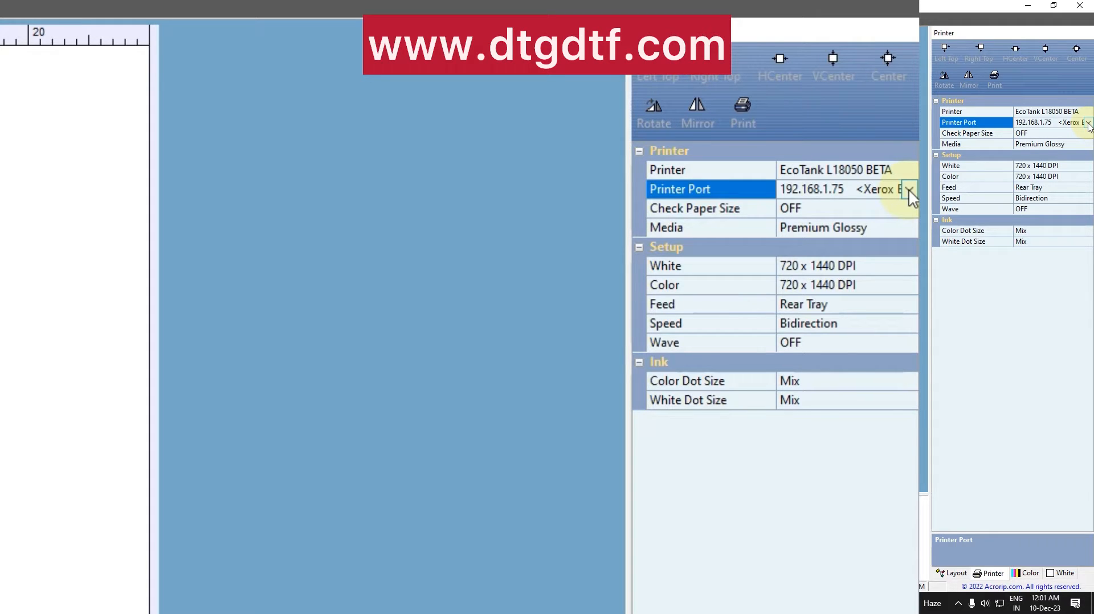
click(824, 209)
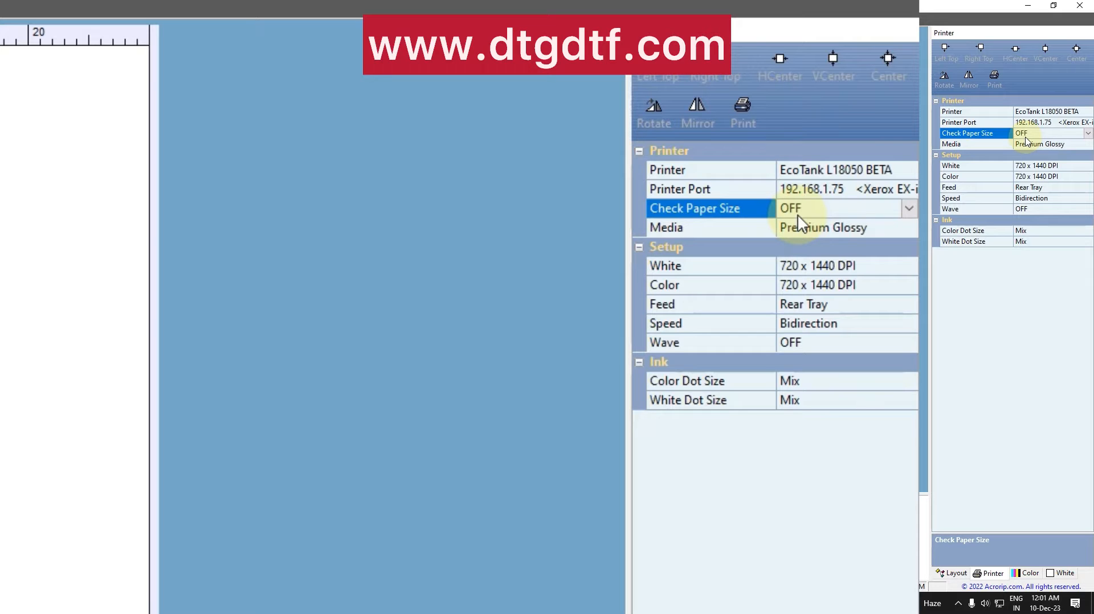
click(897, 227)
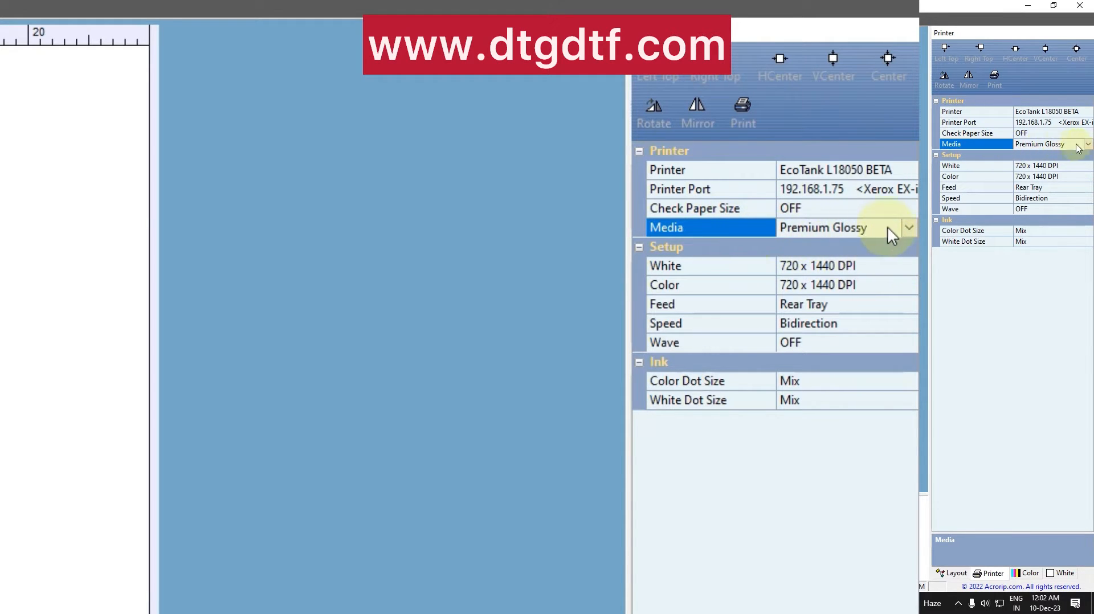
click(908, 228)
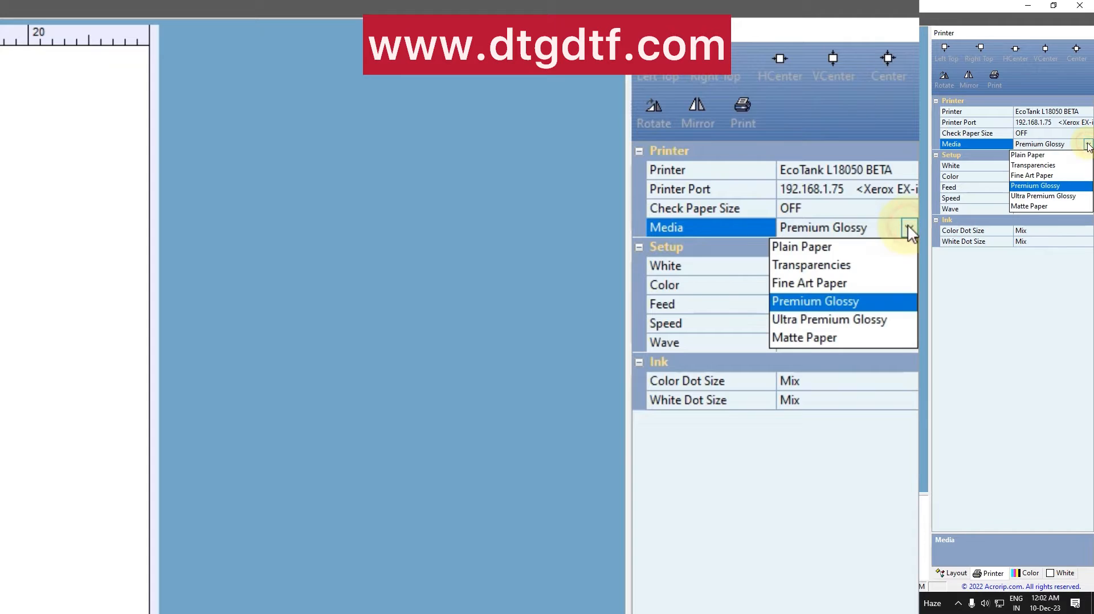
click(819, 248)
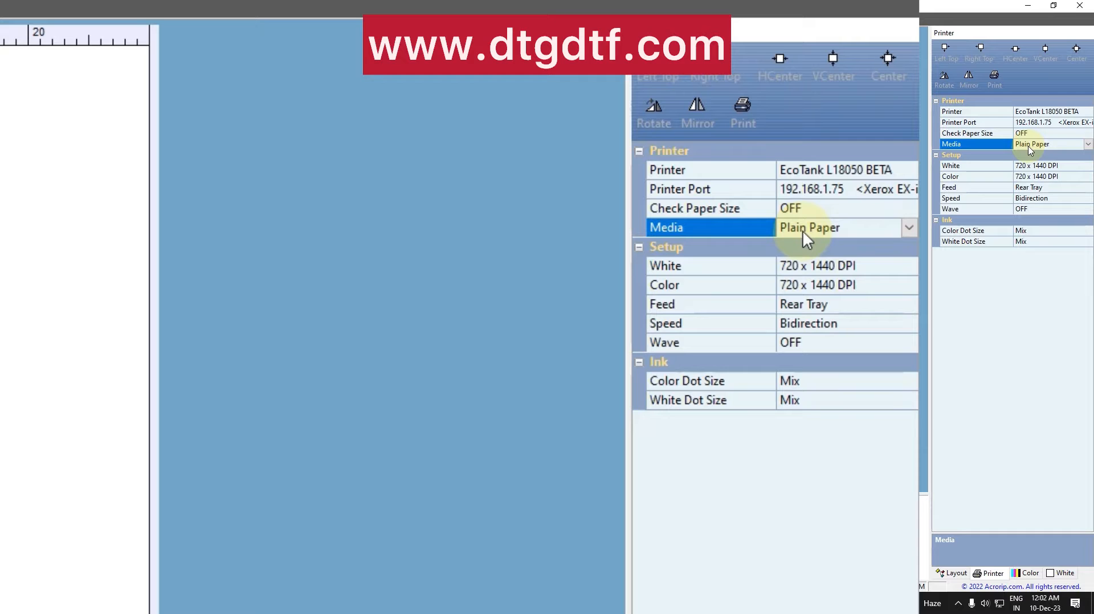
Step: Review the available white ink resolutions and paper feed options in the printer setup
click(815, 267)
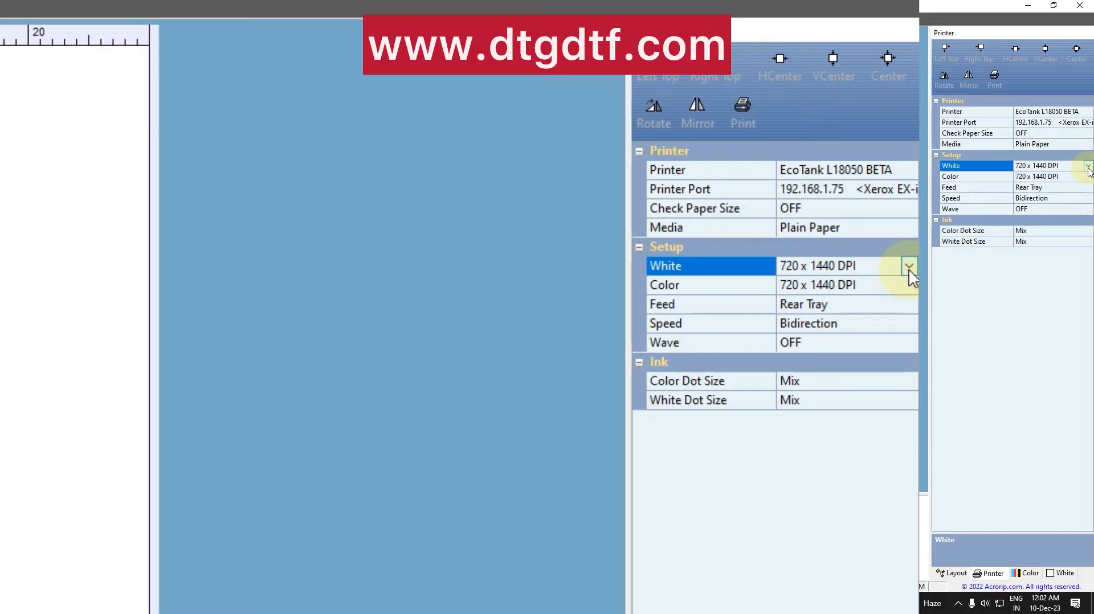
click(1088, 166)
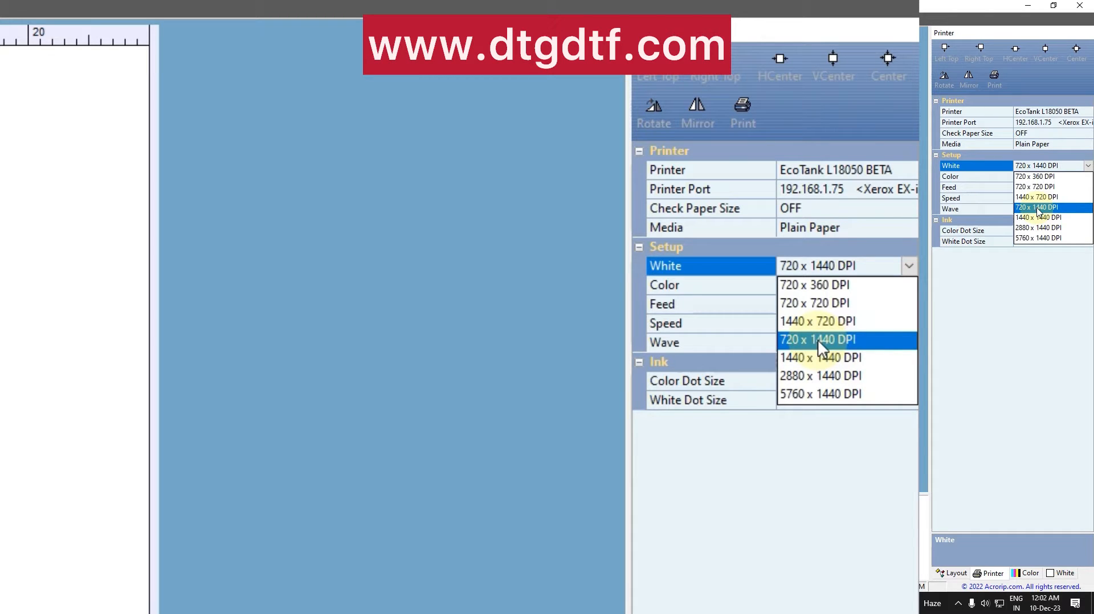
click(794, 446)
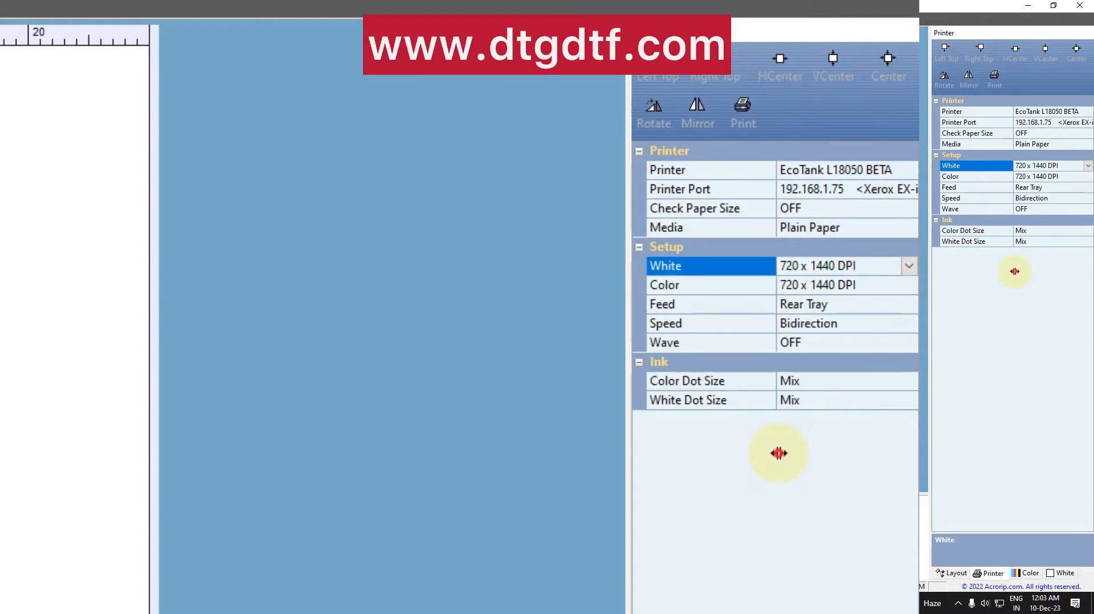
click(819, 307)
click(910, 308)
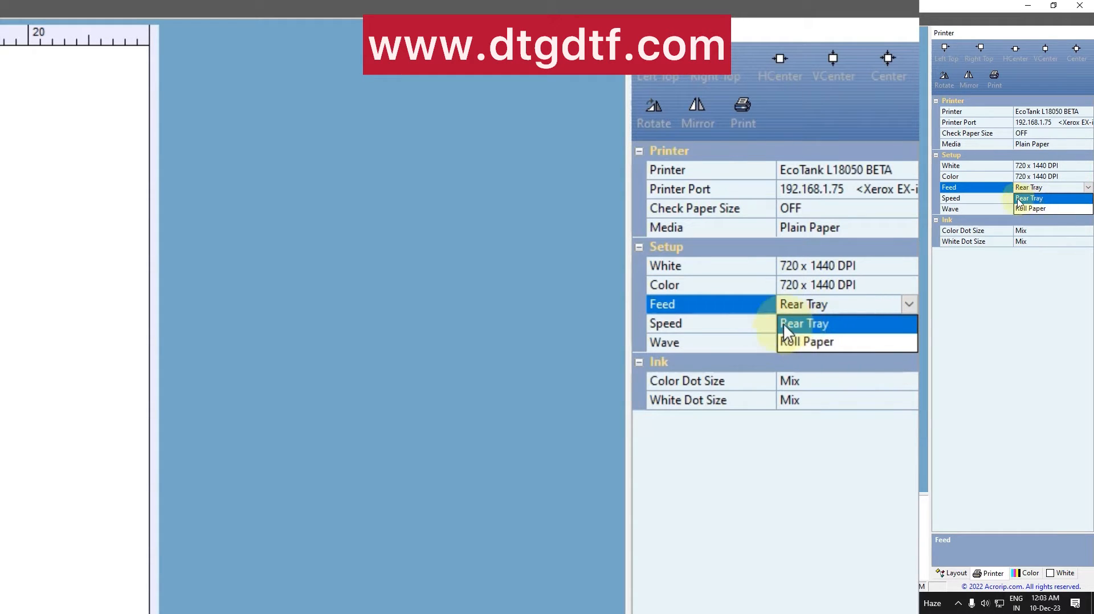
click(798, 456)
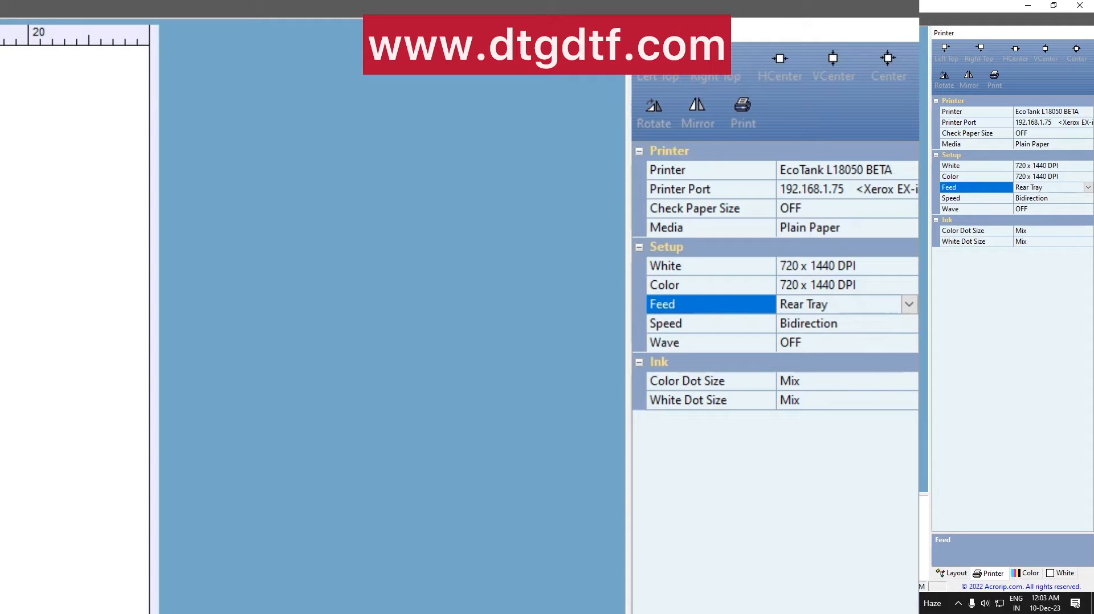
Step: Open the desktop image PE PW BYPASS MODULE FOR L18050 and examine it in a maximized window
click(1028, 5)
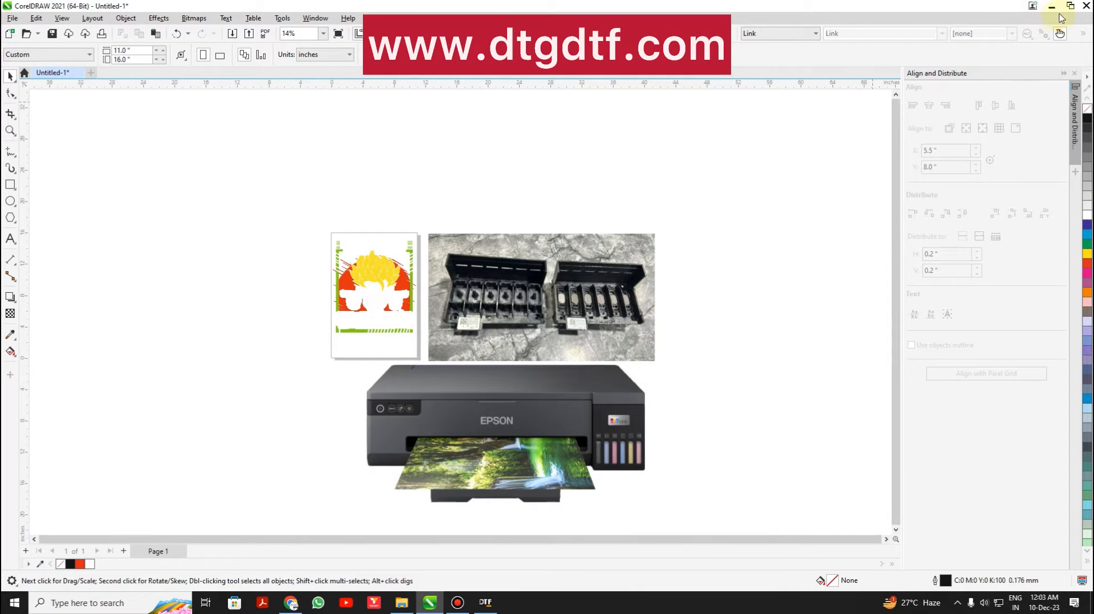
click(1052, 6)
click(692, 95)
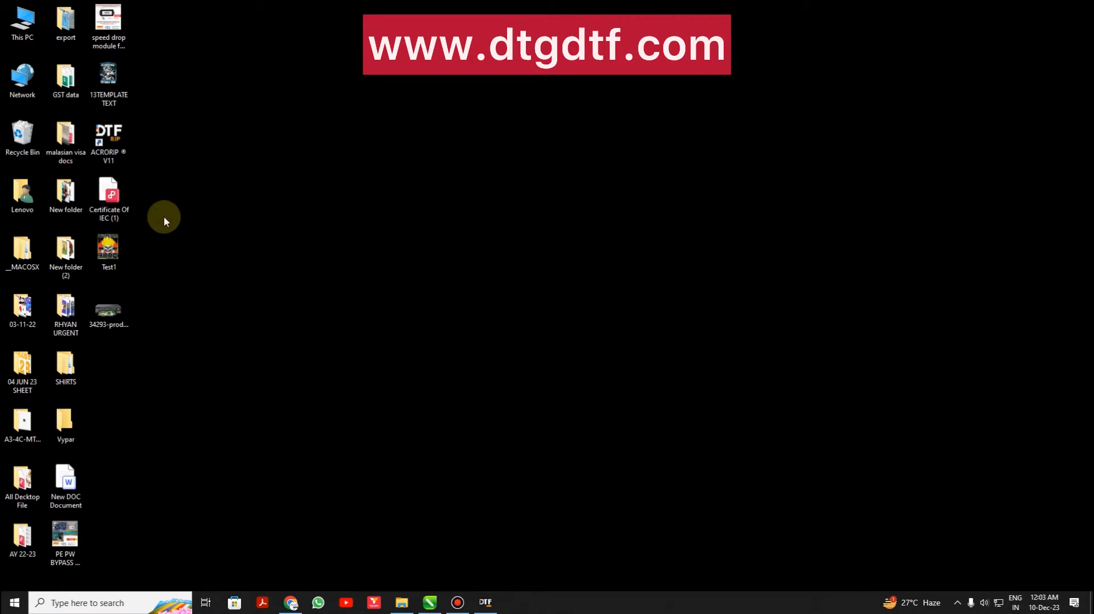
double_click(66, 544)
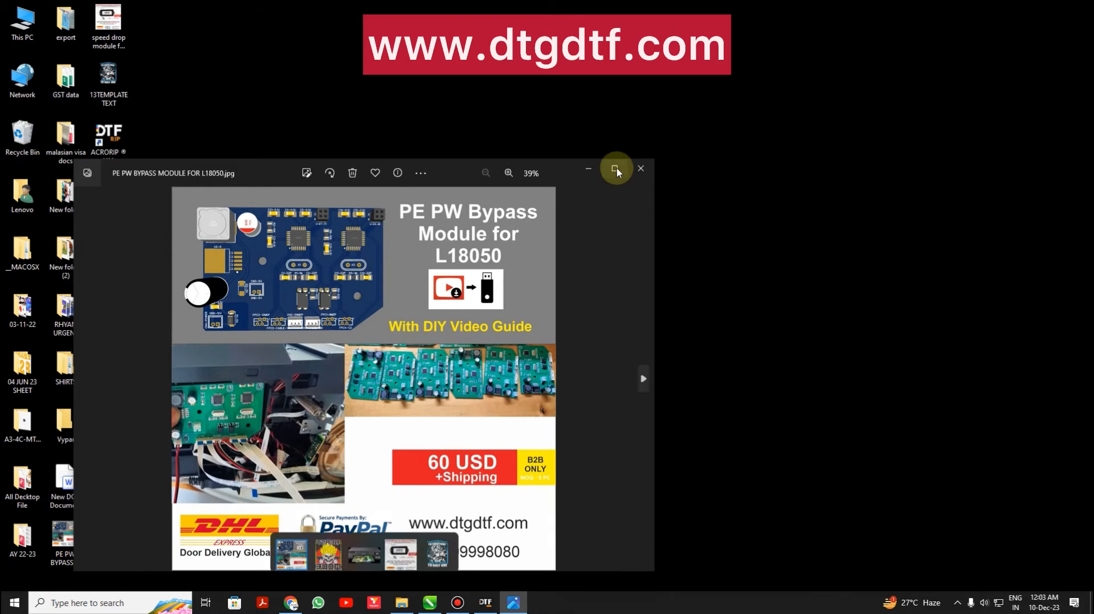
click(616, 170)
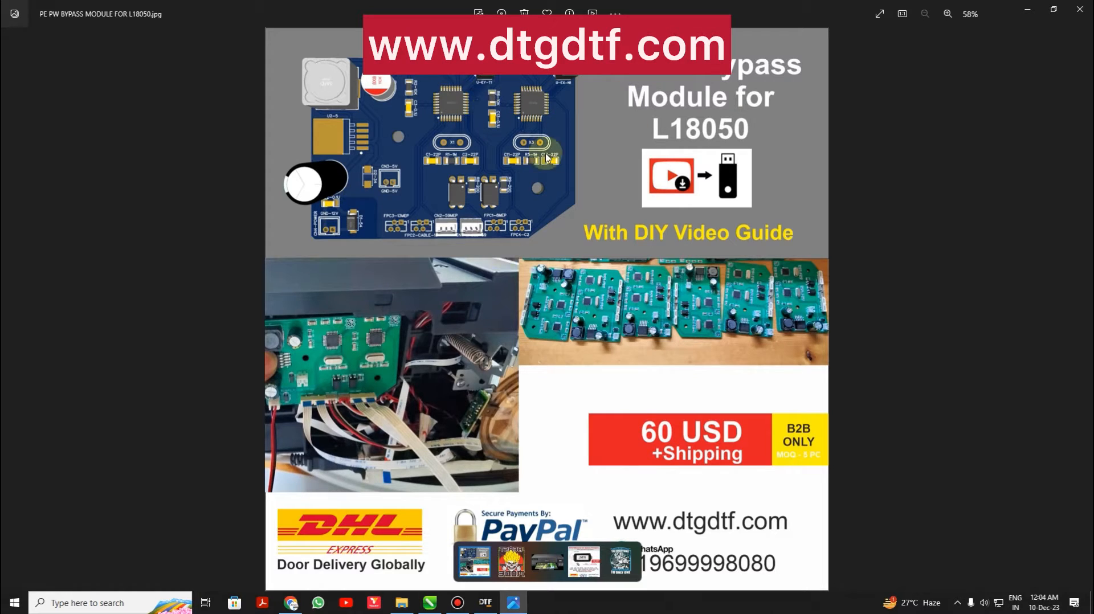
click(1029, 13)
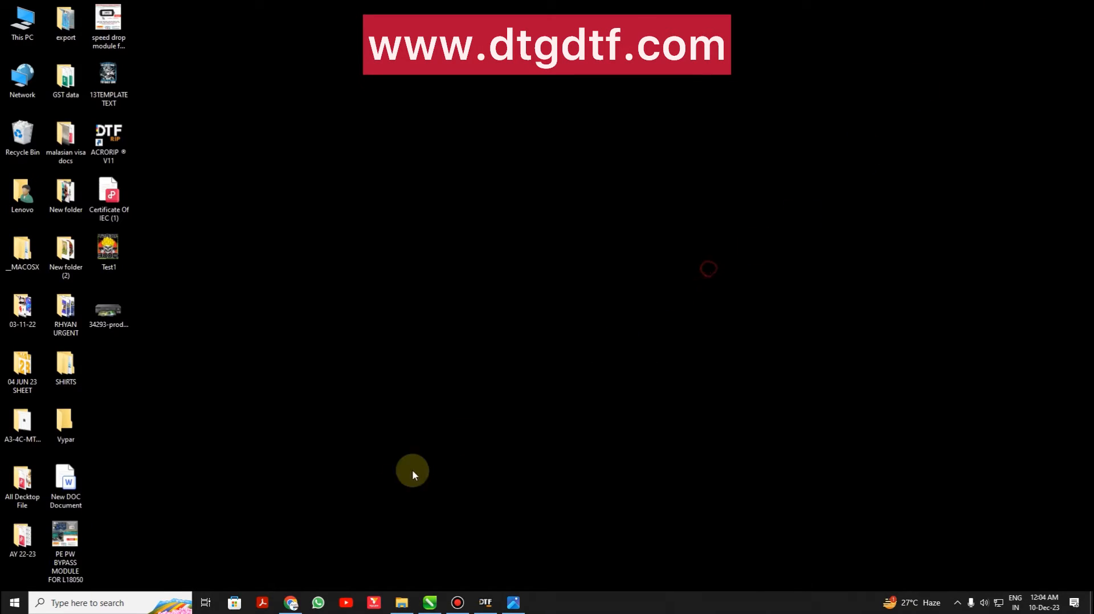
Step: Glance at the ink damper photo in CorelDRAW, return to AcroRIP, set the color dot size to Mix and open the ink channel setup
click(431, 603)
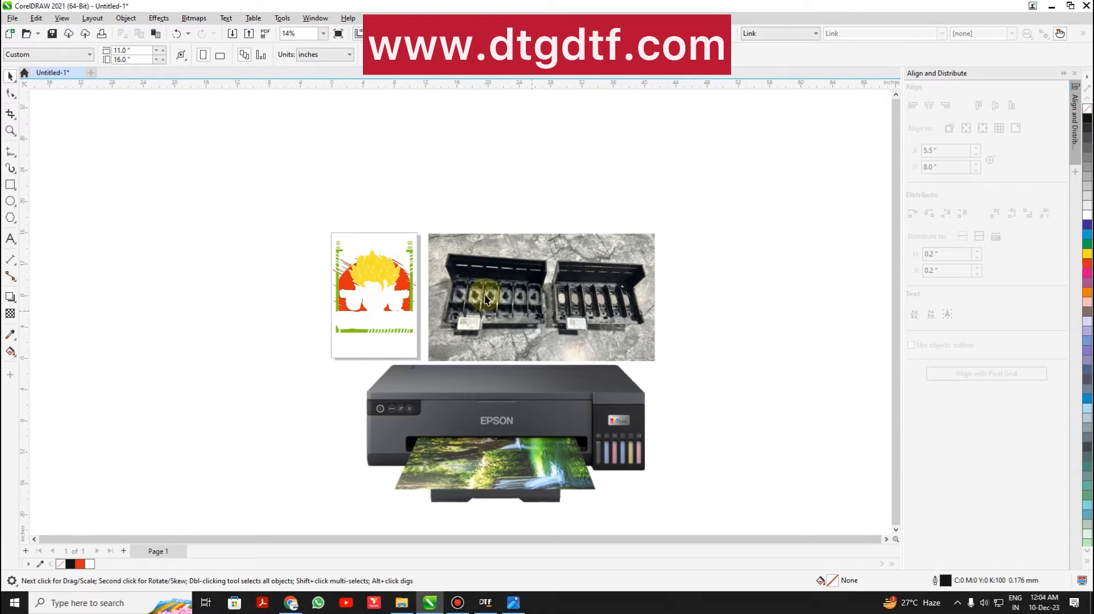
click(485, 602)
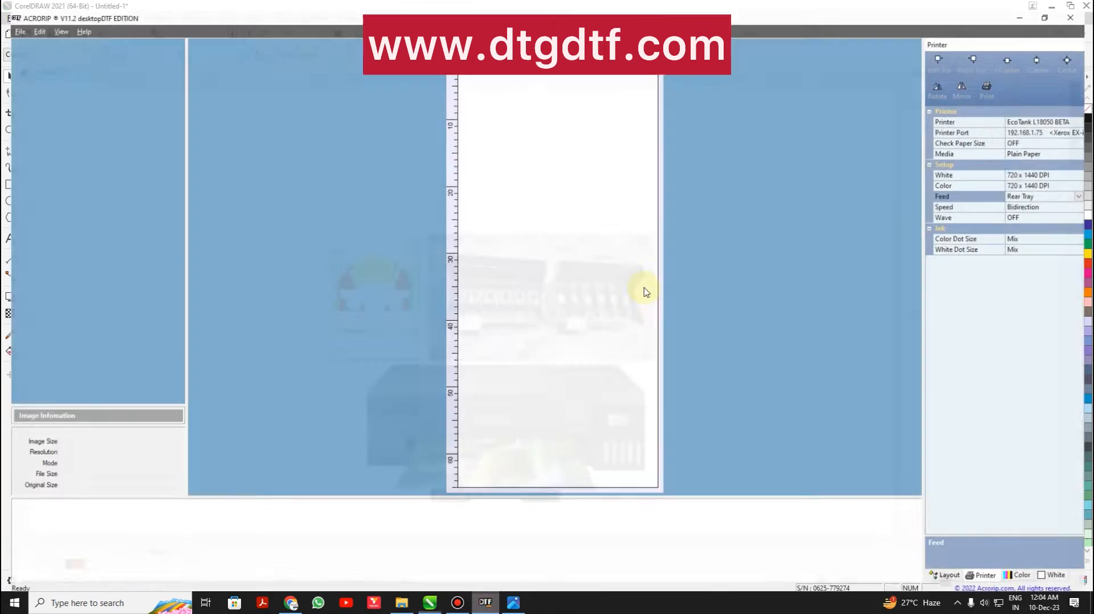
click(1023, 230)
click(1087, 231)
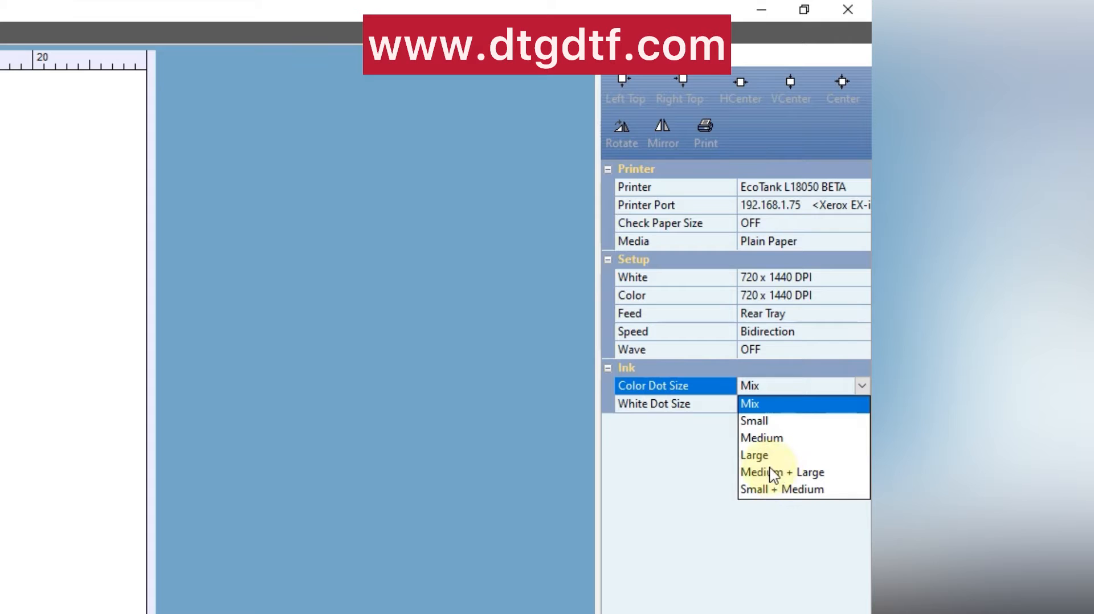
click(764, 405)
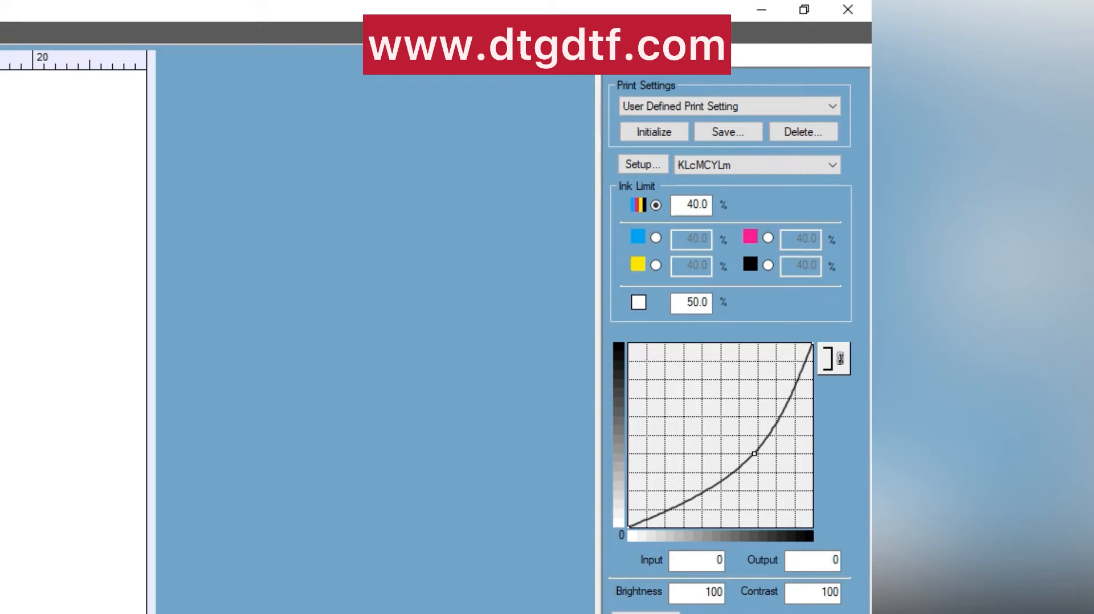
click(696, 169)
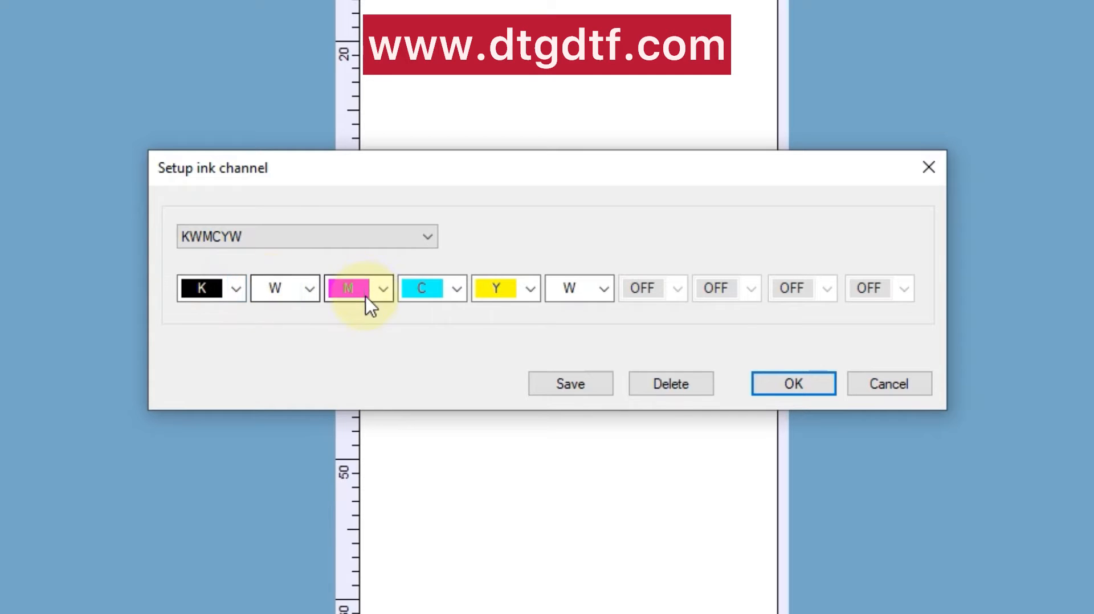
Step: Try assigning white (W) to the first ink channel and black (K) to the second
click(298, 295)
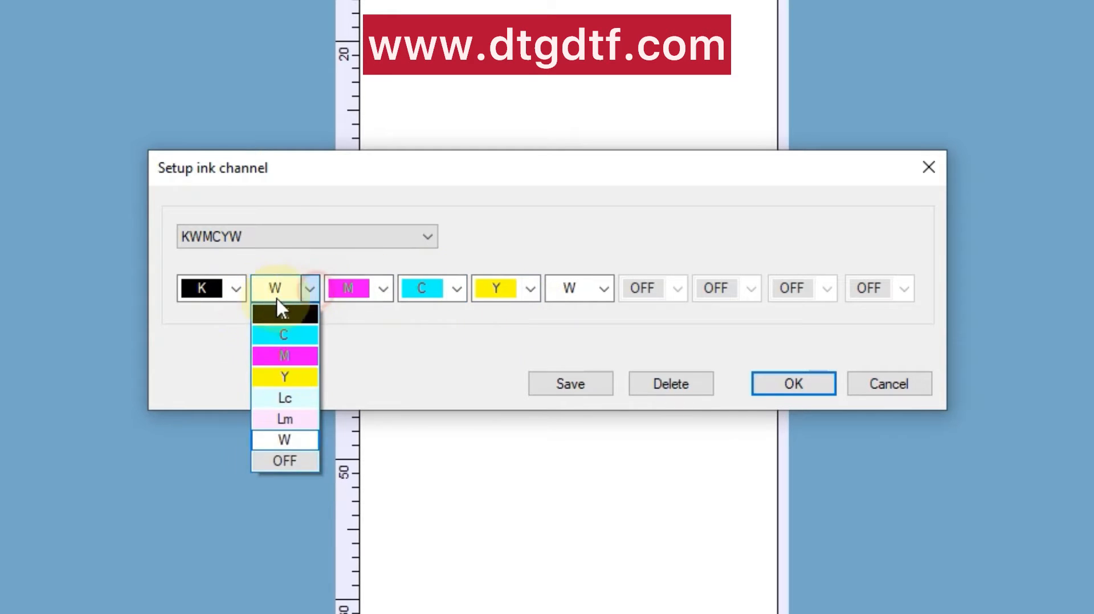
click(234, 289)
click(236, 291)
click(209, 442)
click(311, 292)
click(291, 377)
click(305, 297)
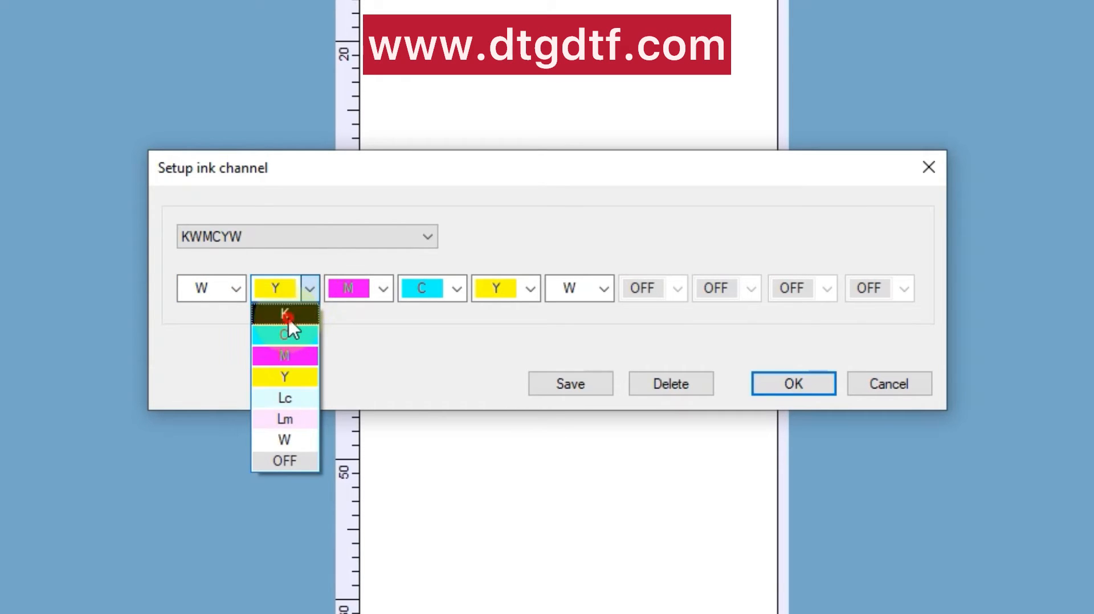
click(289, 315)
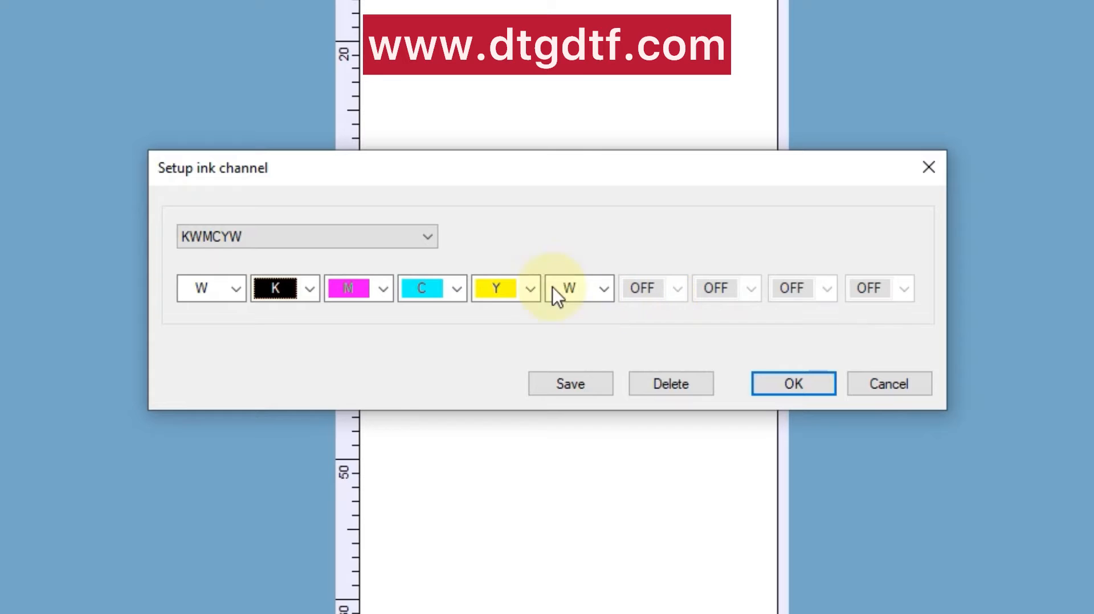
Step: Assign black (K) to the first ink channel and white (W) to the second
click(236, 291)
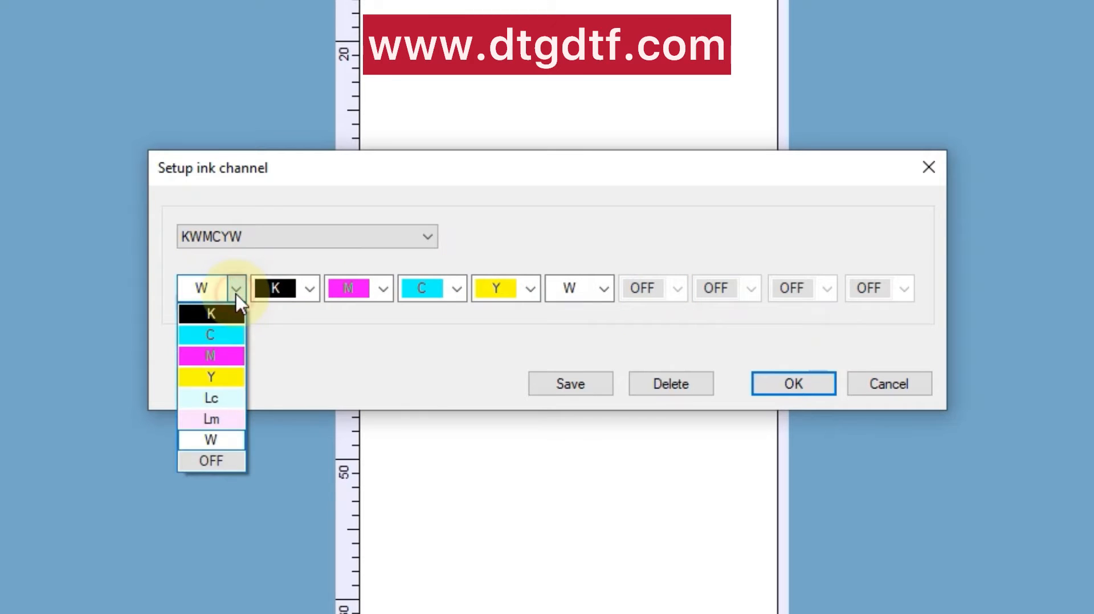
click(221, 311)
click(292, 288)
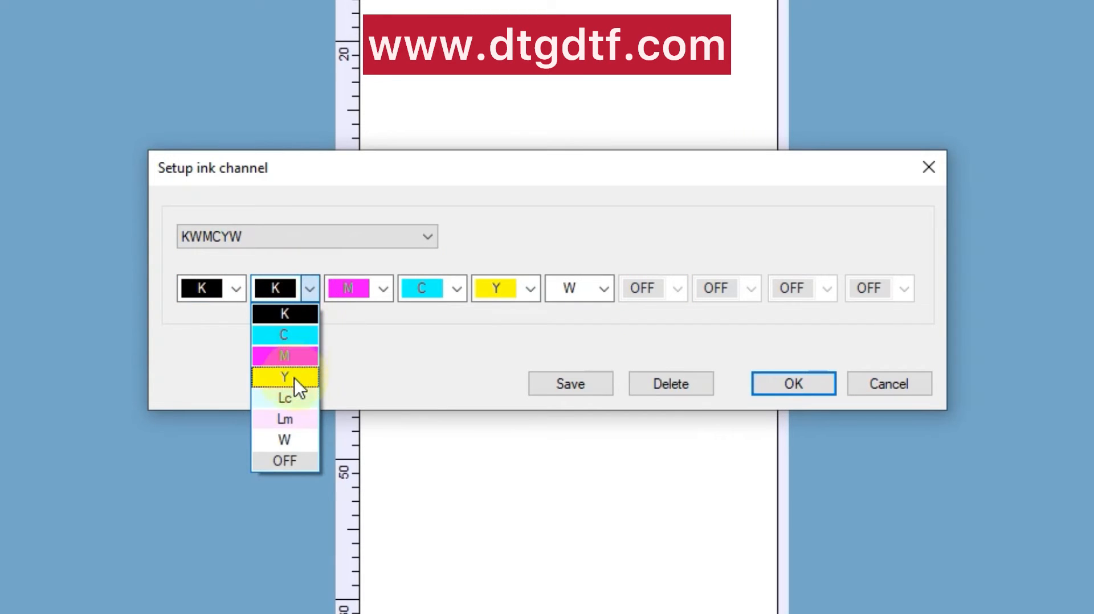
click(293, 434)
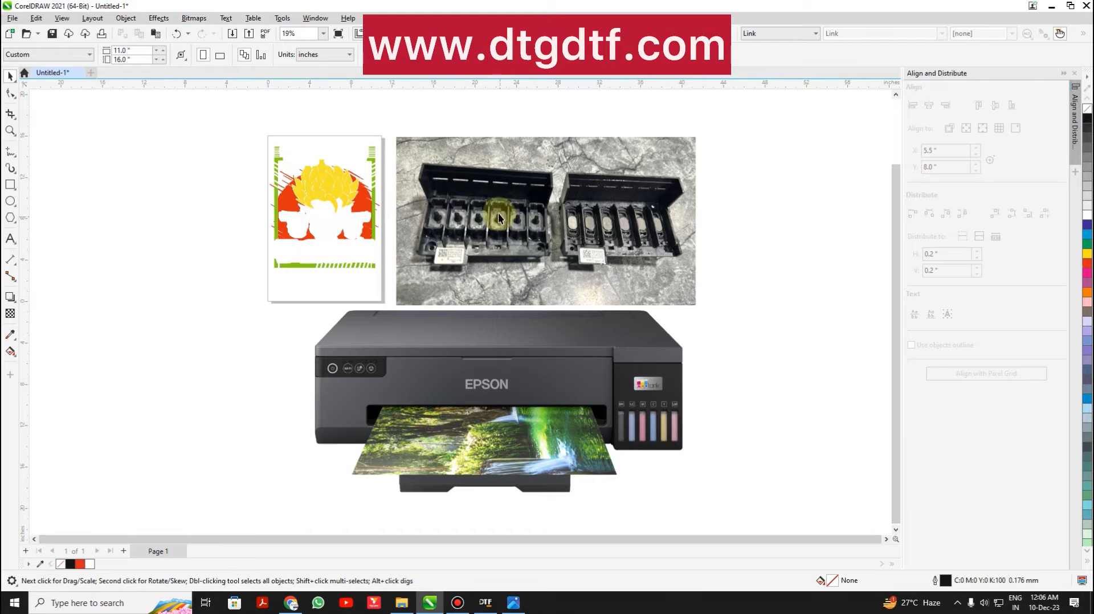
Step: Switch back to AcroRIP, save the KWMCYW ink channel setup and apply it
click(485, 602)
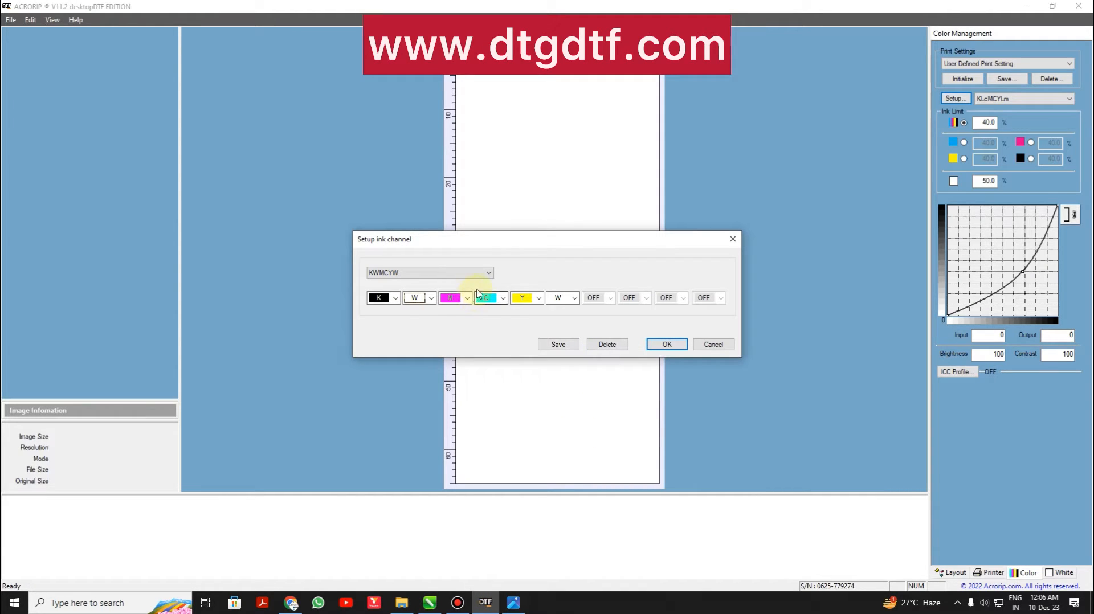
click(562, 345)
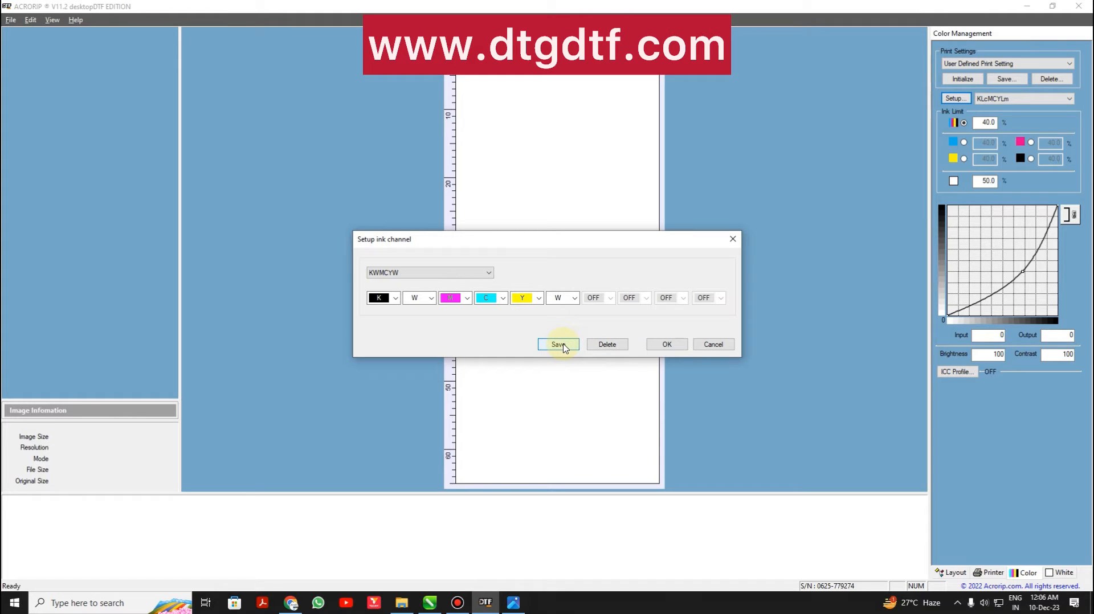
click(666, 344)
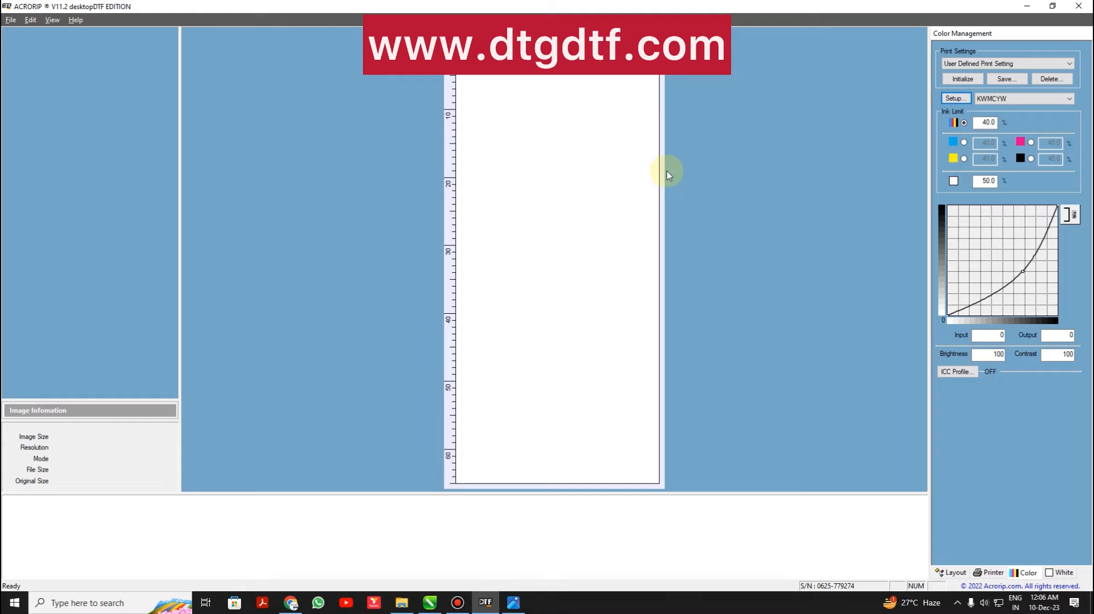
Step: Define a rectangular page template with start X and start Y of 1 cm, width 28 cm and height 38 cm
click(52, 20)
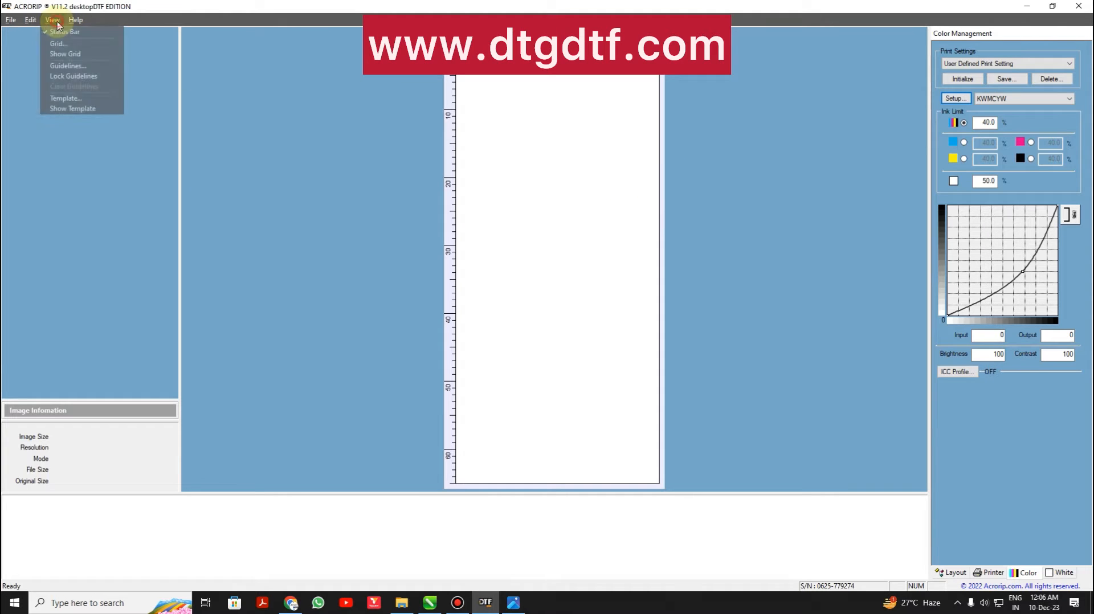
click(66, 98)
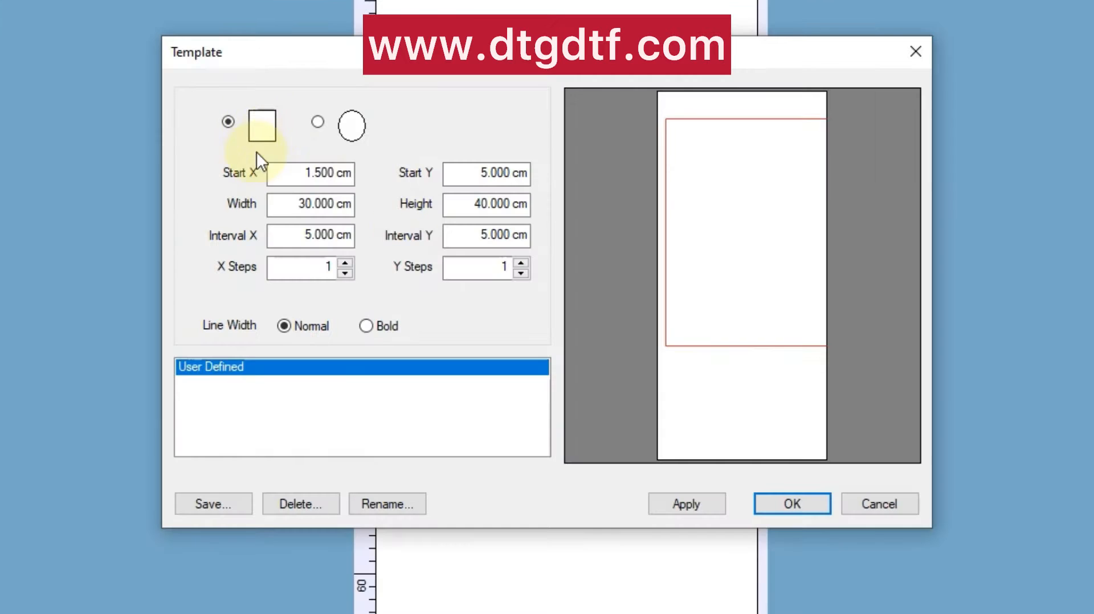
double_click(285, 171)
text(1)
key(Tab)
text(1)
key(Tab)
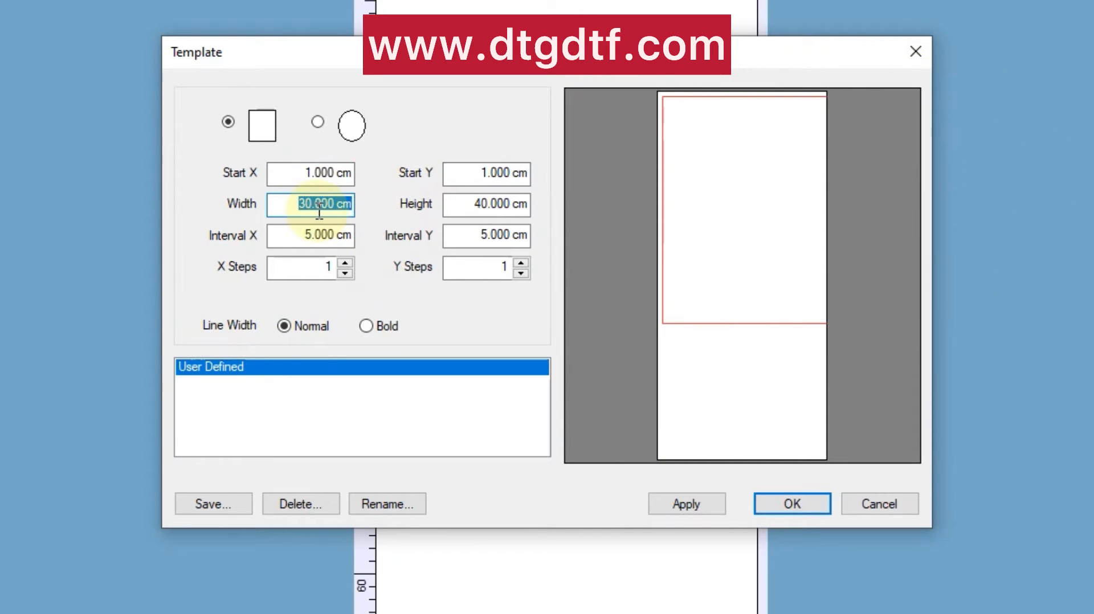
text(28)
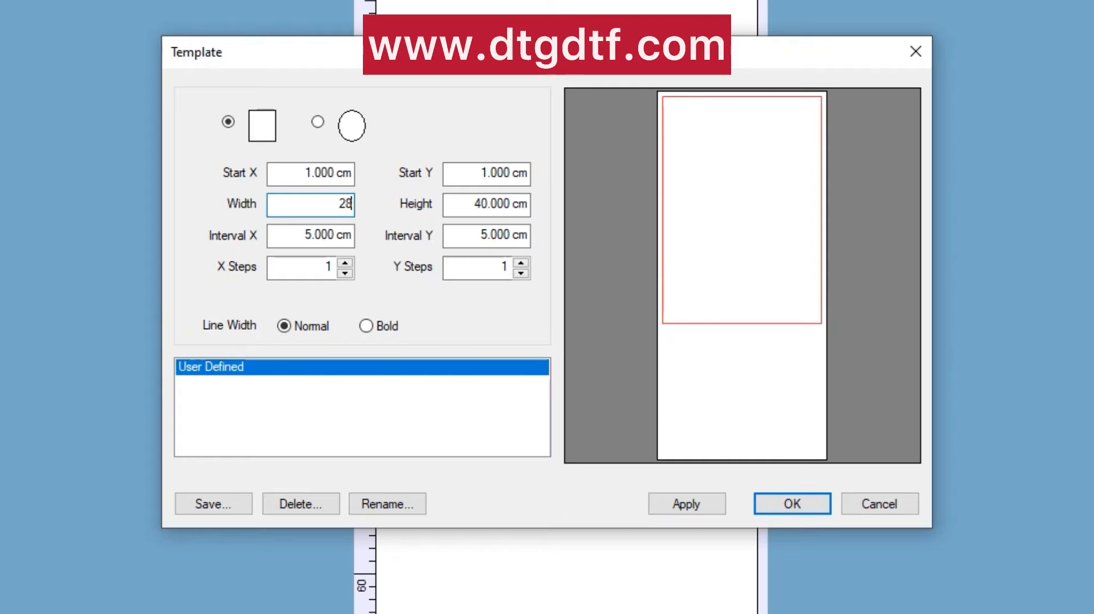
key(Tab)
text(38)
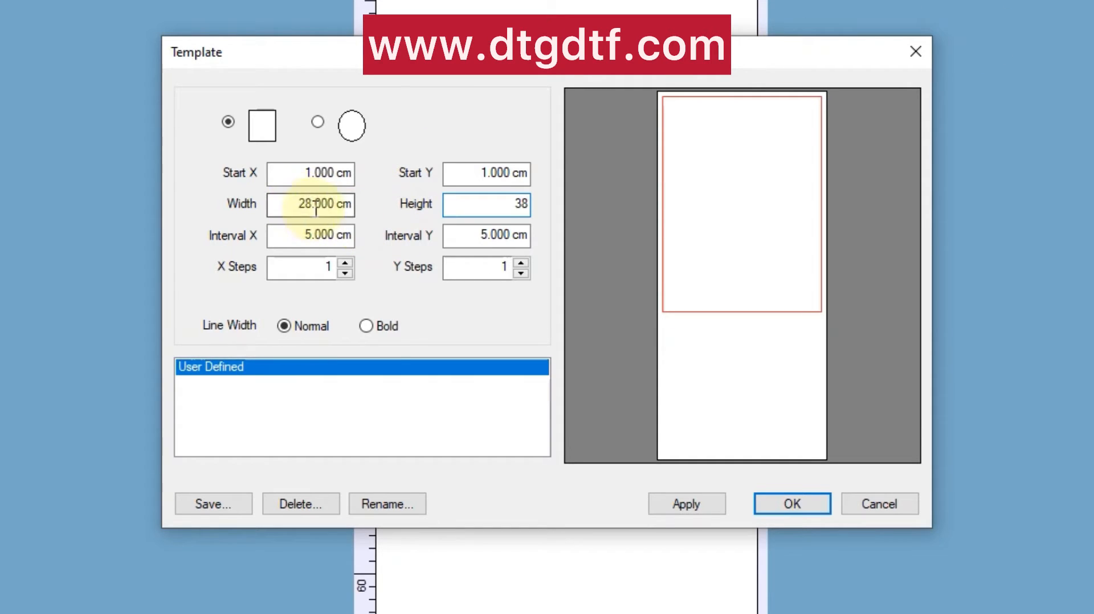
key(Tab)
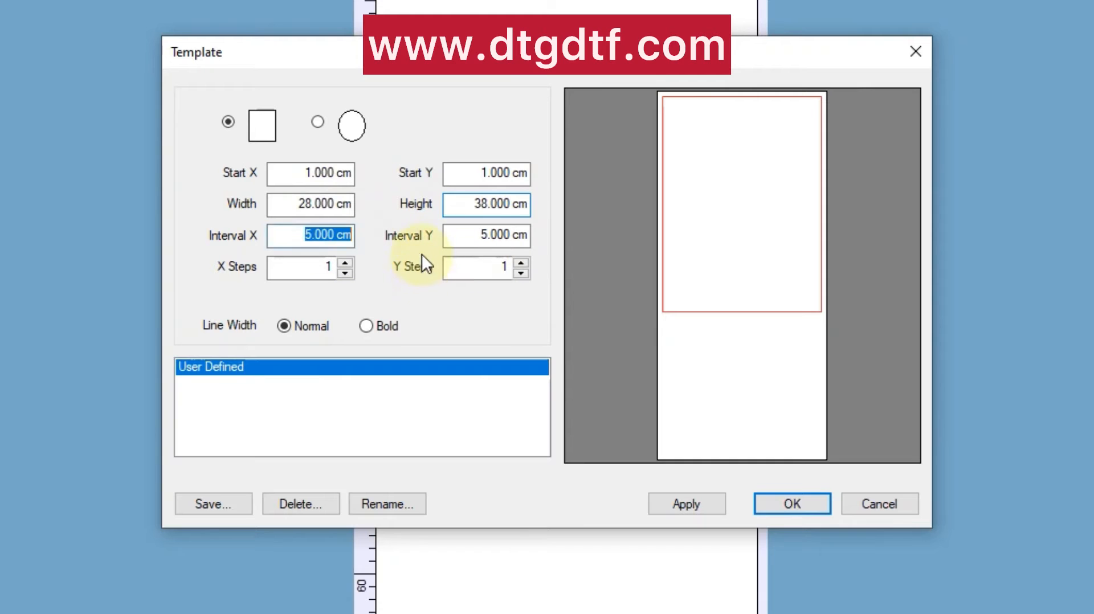
Step: Save the template as SHEET FED and apply it to the layout
click(213, 505)
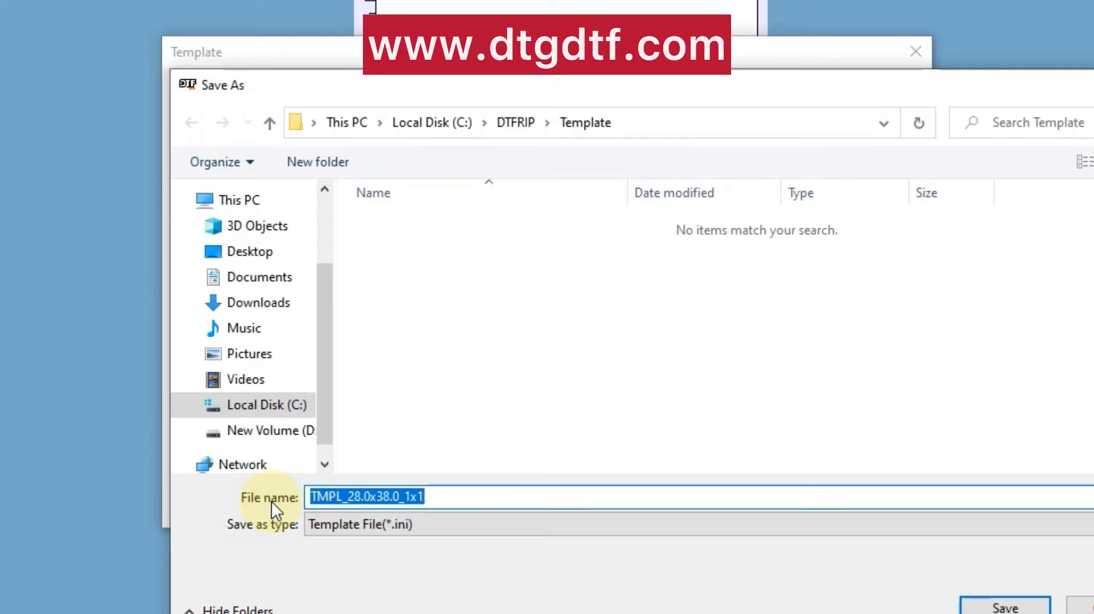
text(SHEET FED)
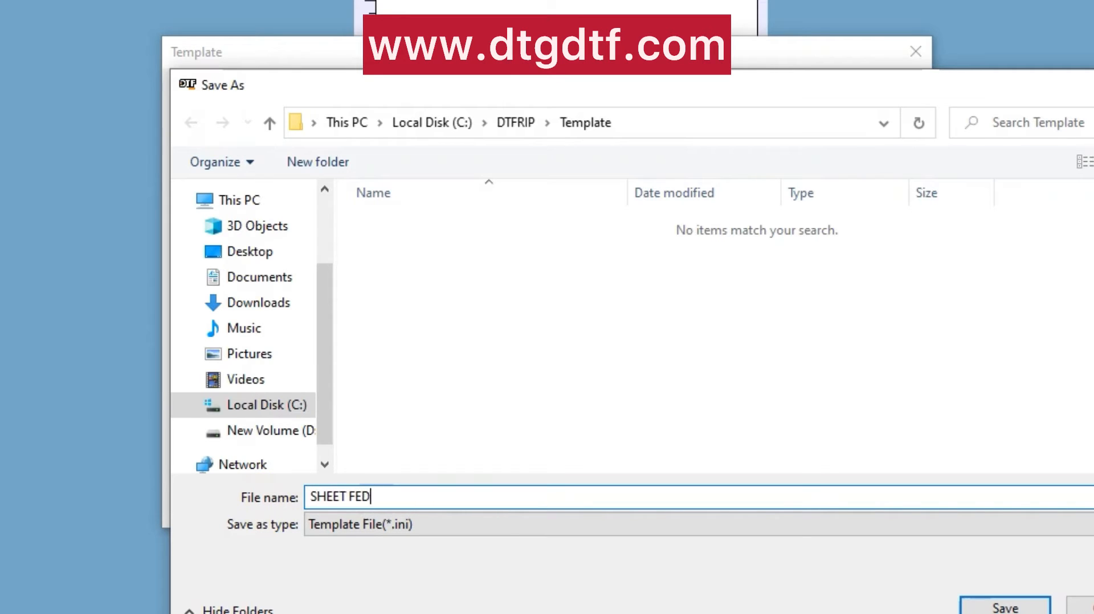
click(1003, 608)
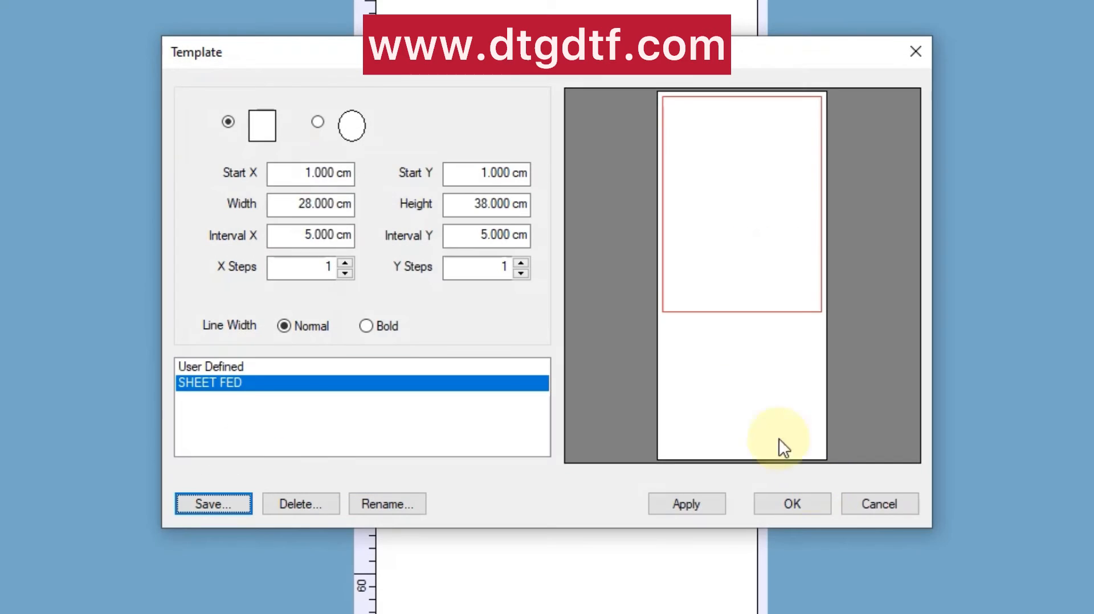
click(717, 508)
click(778, 504)
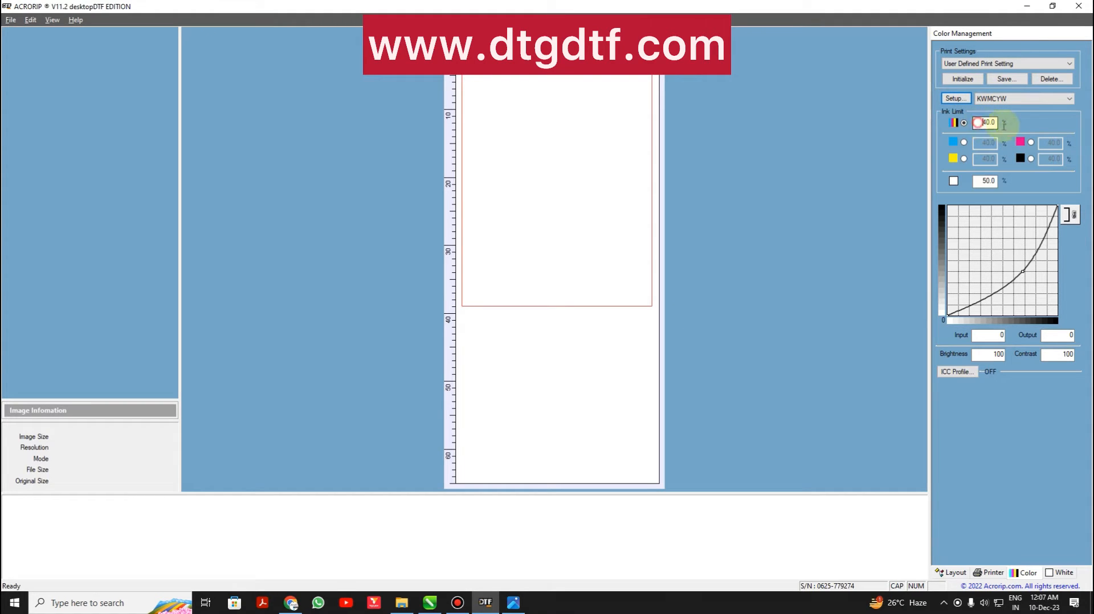
Step: Review the overall color ink limit and set the white ink limit to 60%
drag(976, 124, 1032, 130)
click(1027, 122)
click(985, 123)
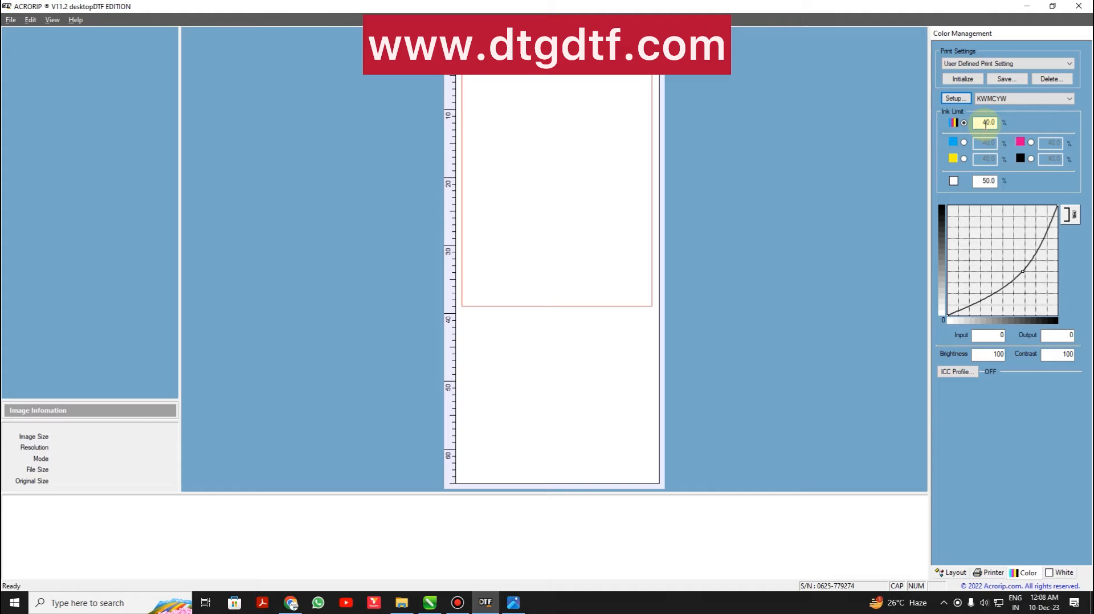
double_click(985, 124)
click(990, 181)
click(1018, 122)
click(976, 183)
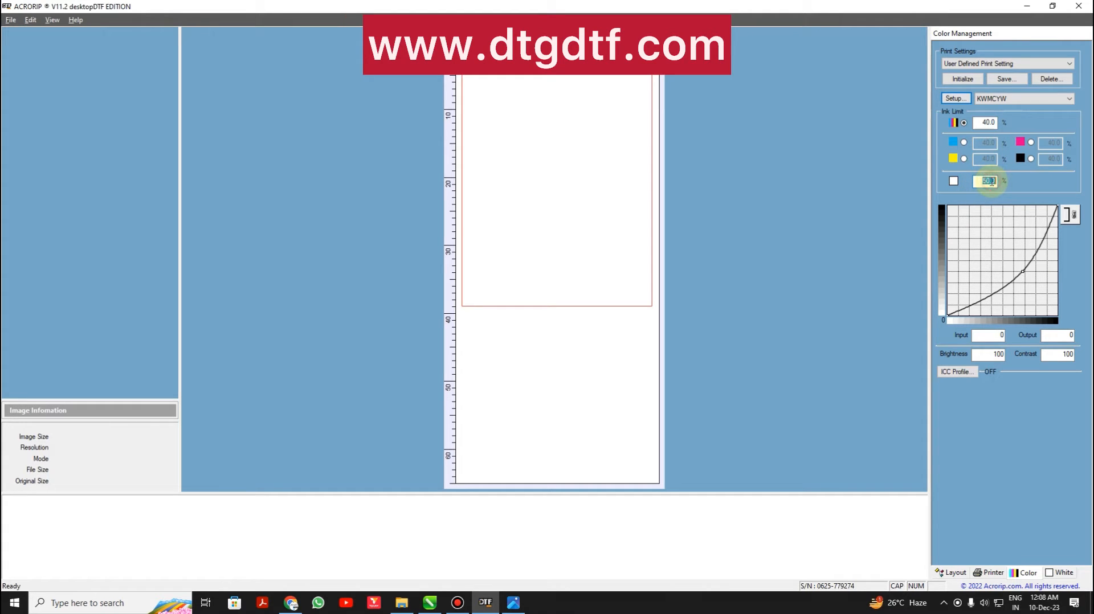
drag(995, 182, 980, 183)
text(60)
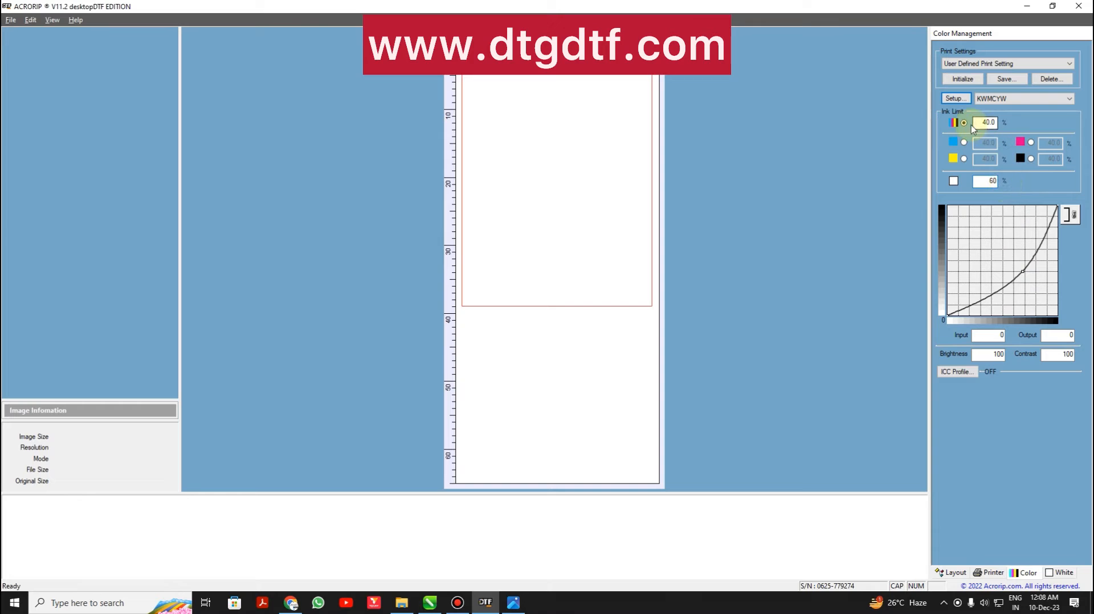
Step: Set the white layer generation to 100% White under any colored pixel
click(1059, 573)
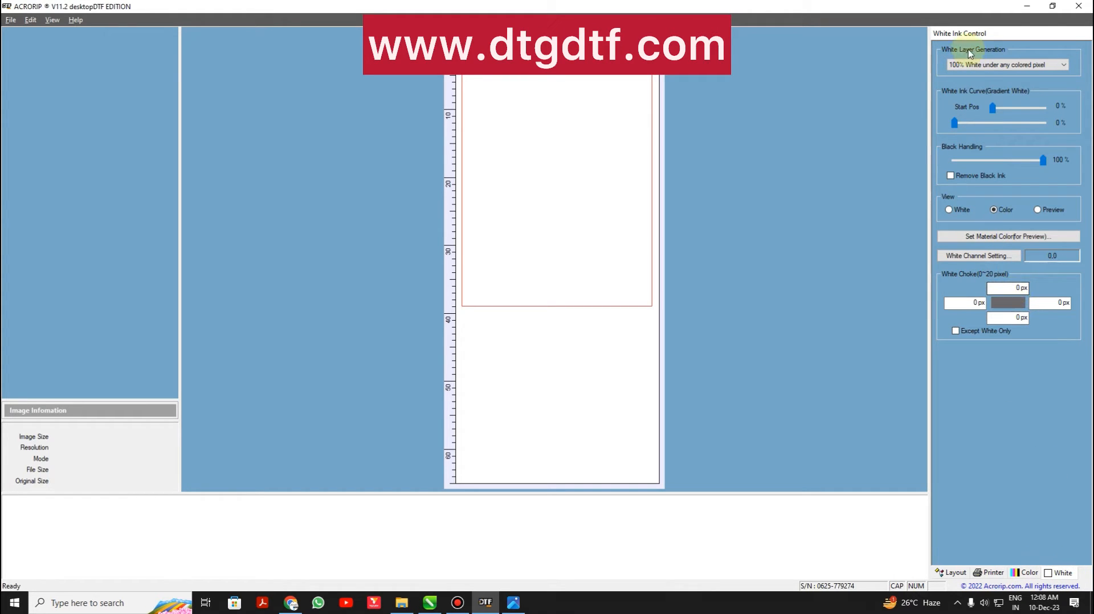
click(985, 67)
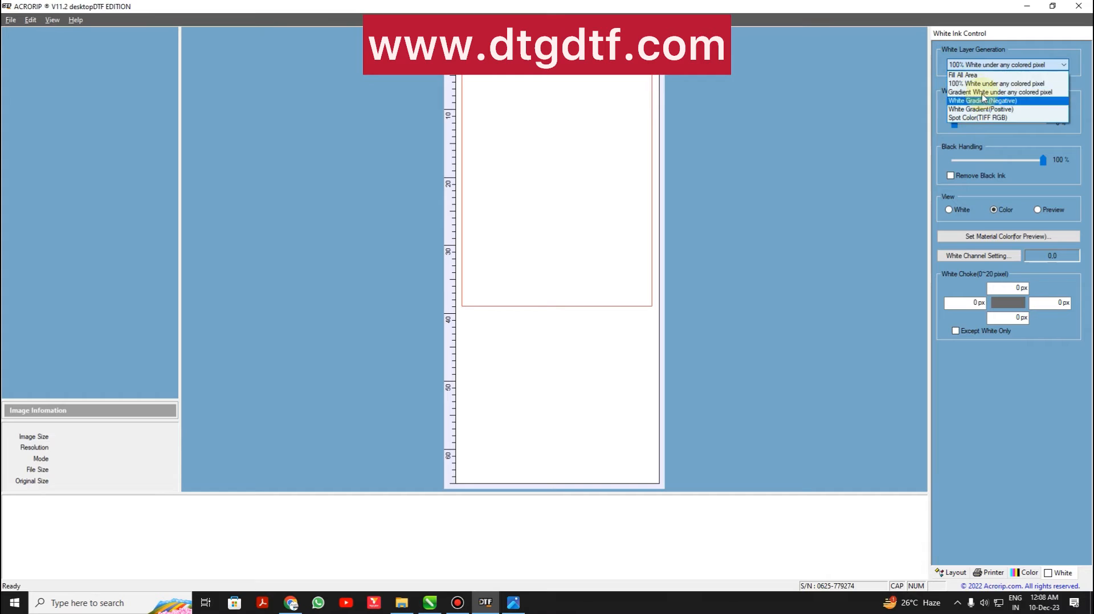
click(981, 85)
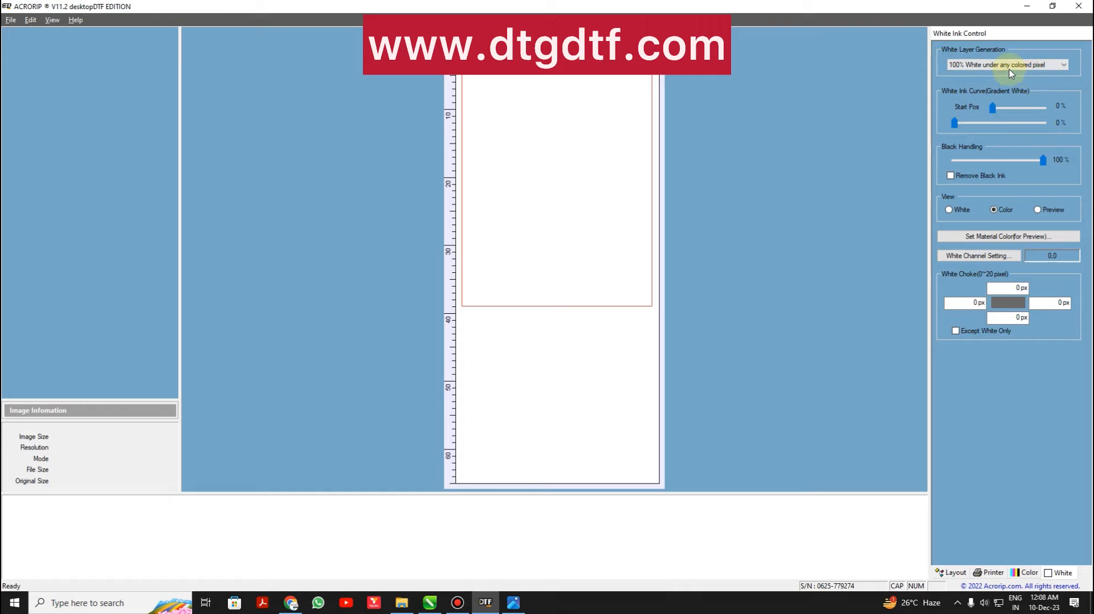
Step: Set the white choke to 2 px on all four sides
double_click(1013, 289)
text(2)
key(Tab)
text(2)
key(Tab)
text(2)
key(Tab)
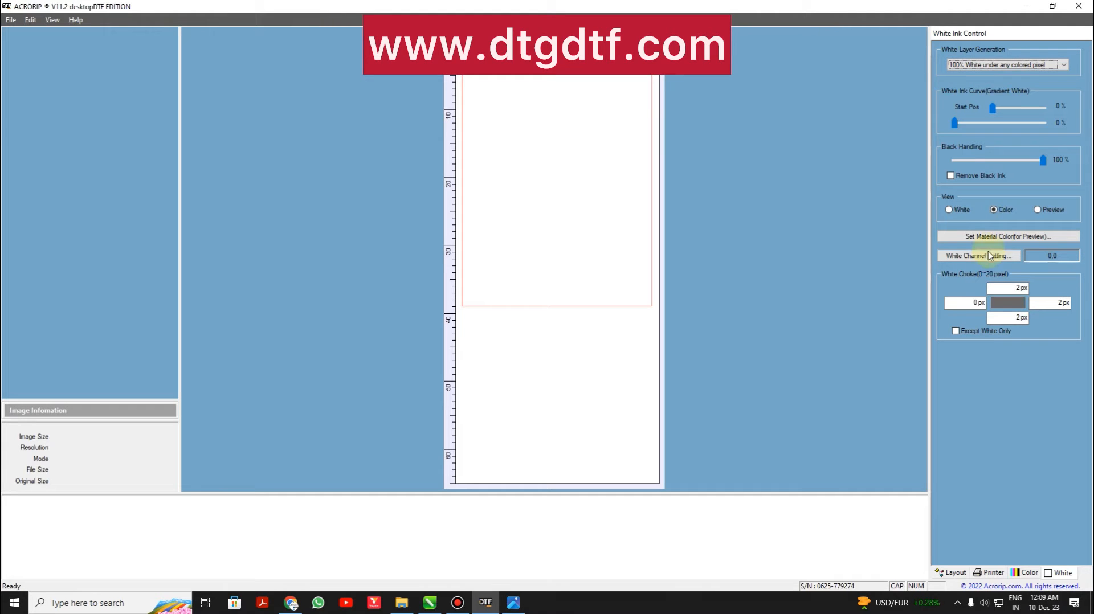
double_click(963, 303)
text(2)
key(Tab)
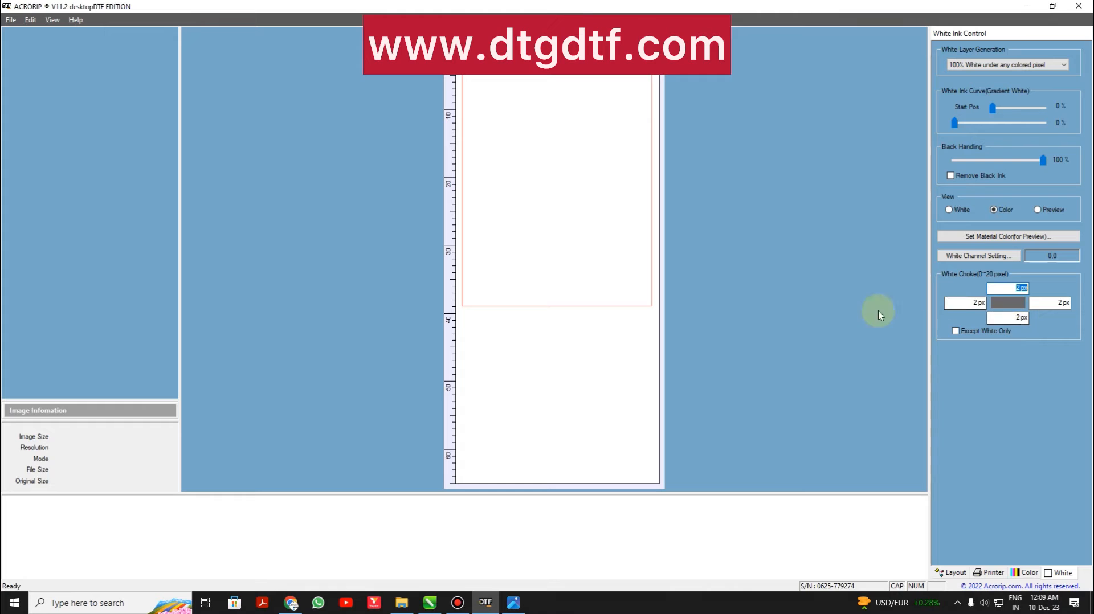
Step: Switch to CorelDRAW and draw a circle about 9.34 inches in diameter beside the character artwork
click(430, 603)
click(10, 201)
drag(118, 214, 193, 311)
key(space)
Step: Create a slightly smaller concentric copy of the circle, scaled to about 98.4%, and select a circle at its outline
scroll(216, 216, up, 1)
scroll(188, 236, up, 3)
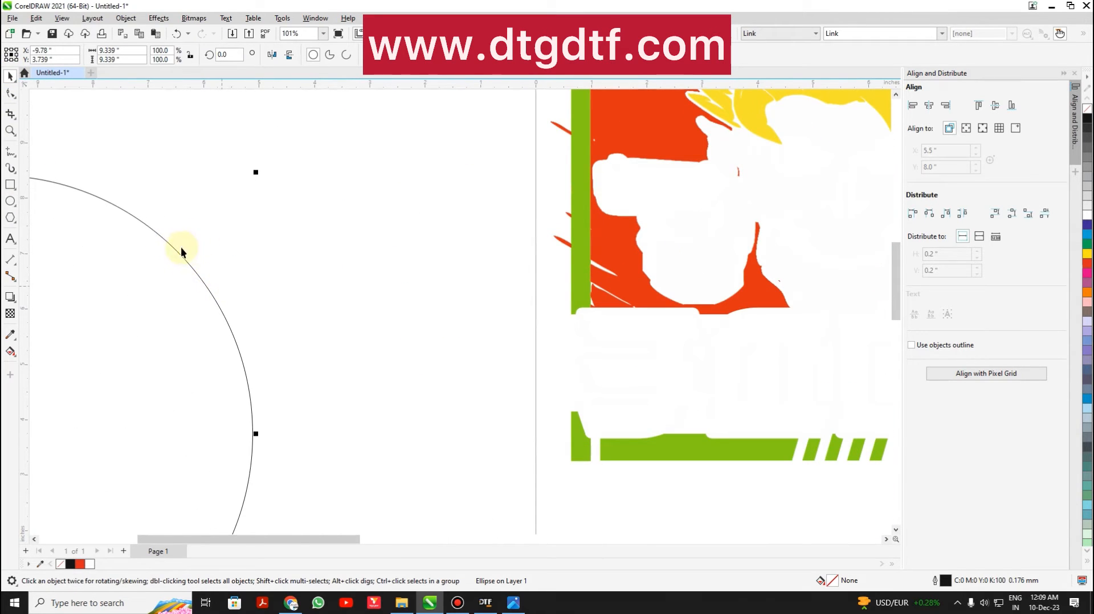
drag(256, 171, 255, 175)
scroll(288, 276, down, 3)
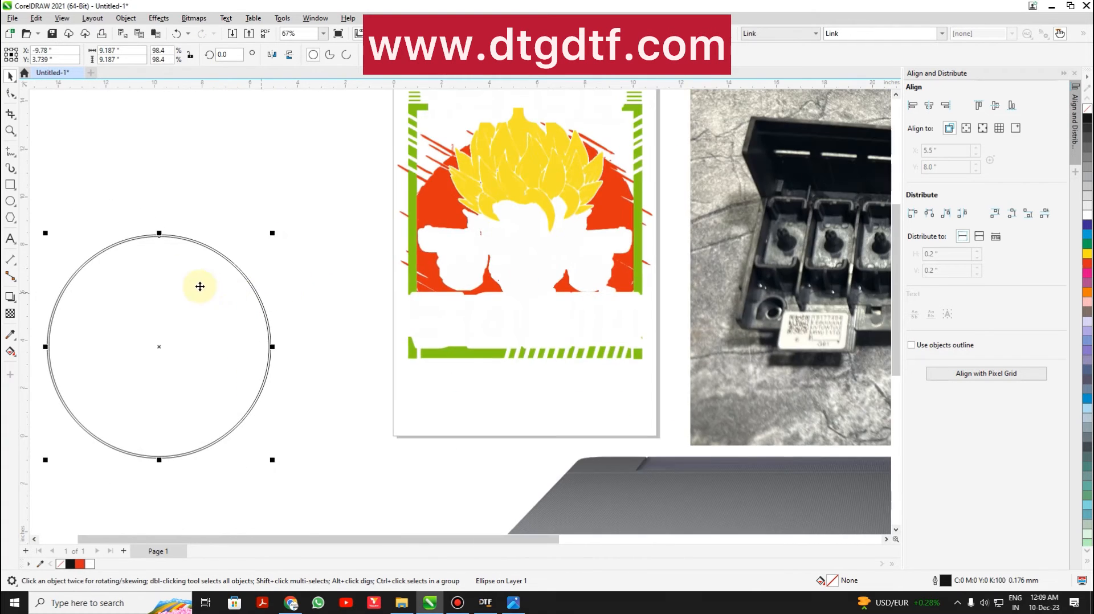
scroll(200, 286, up, 2)
click(180, 194)
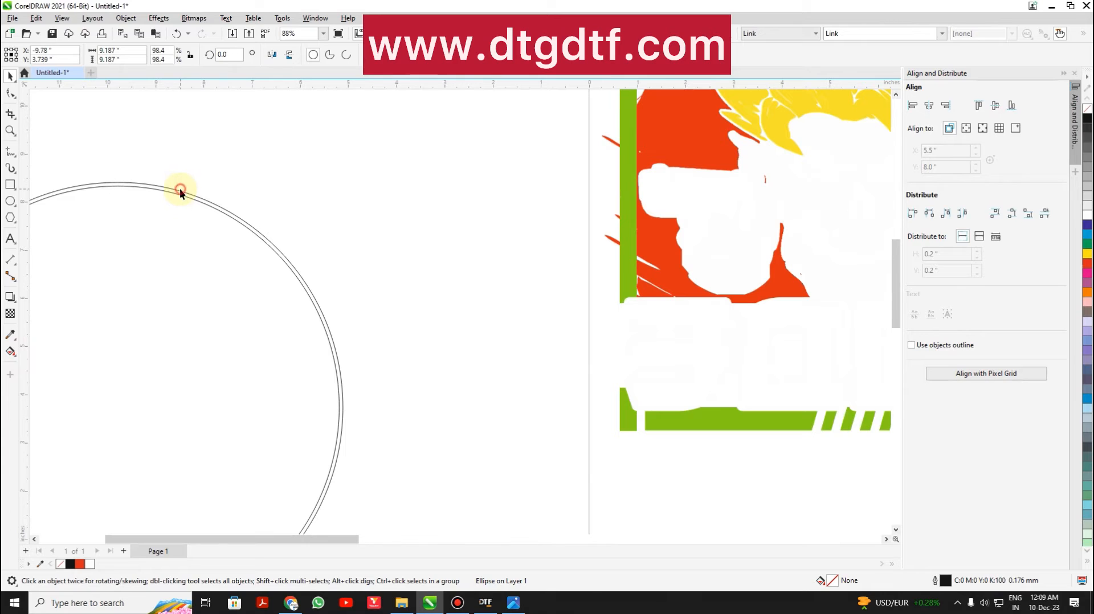
Step: Fill the outer circle with black and the inner circle with 30% black, and select the inner circle
click(254, 228)
click(1089, 118)
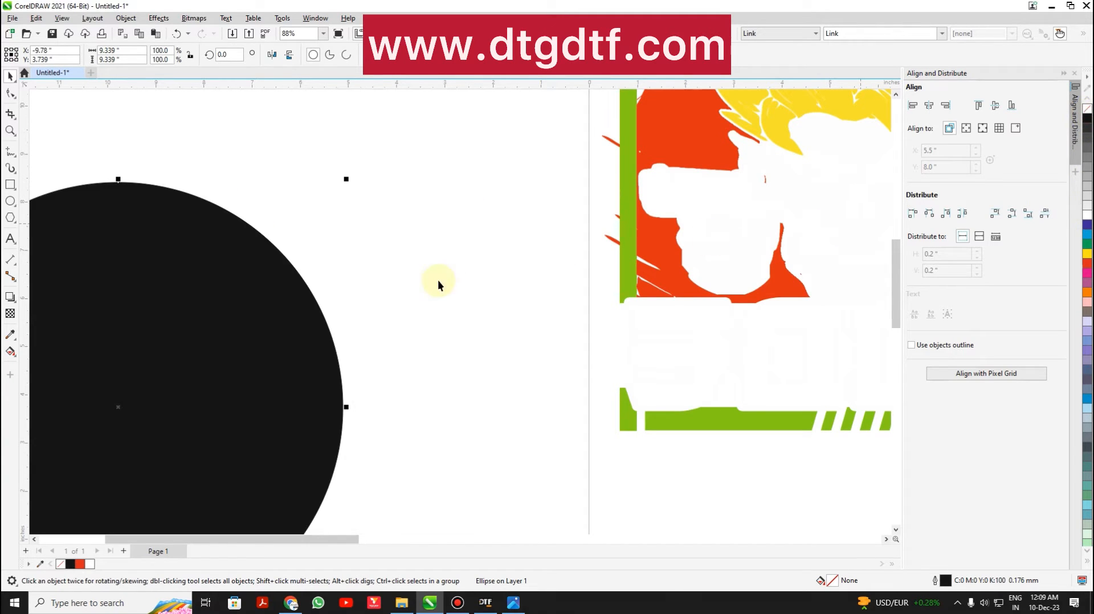
click(1089, 186)
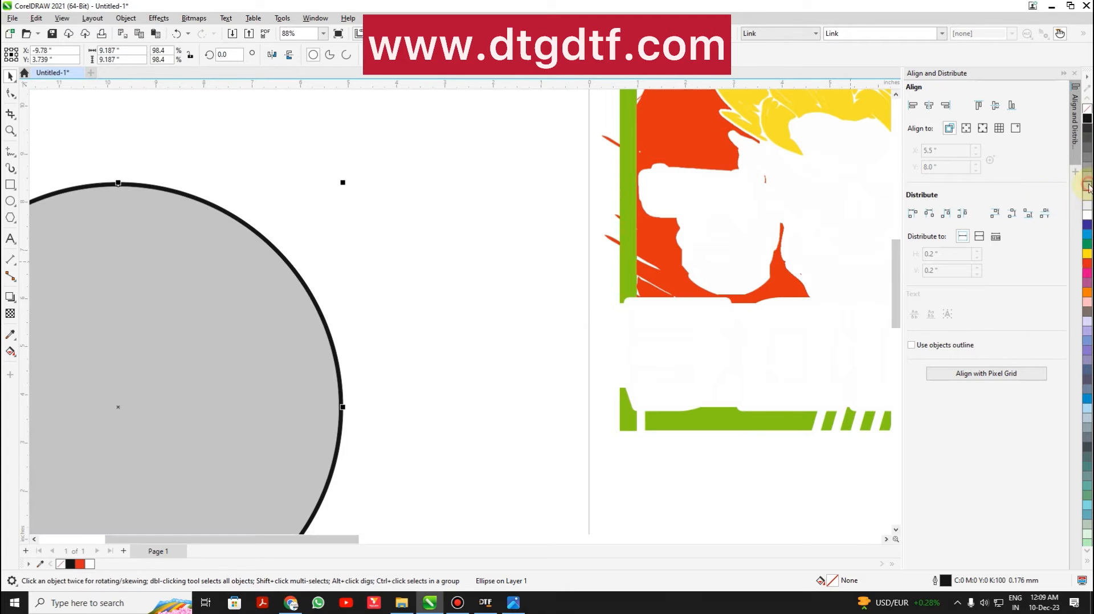
click(440, 324)
scroll(399, 323, down, 3)
scroll(299, 319, up, 3)
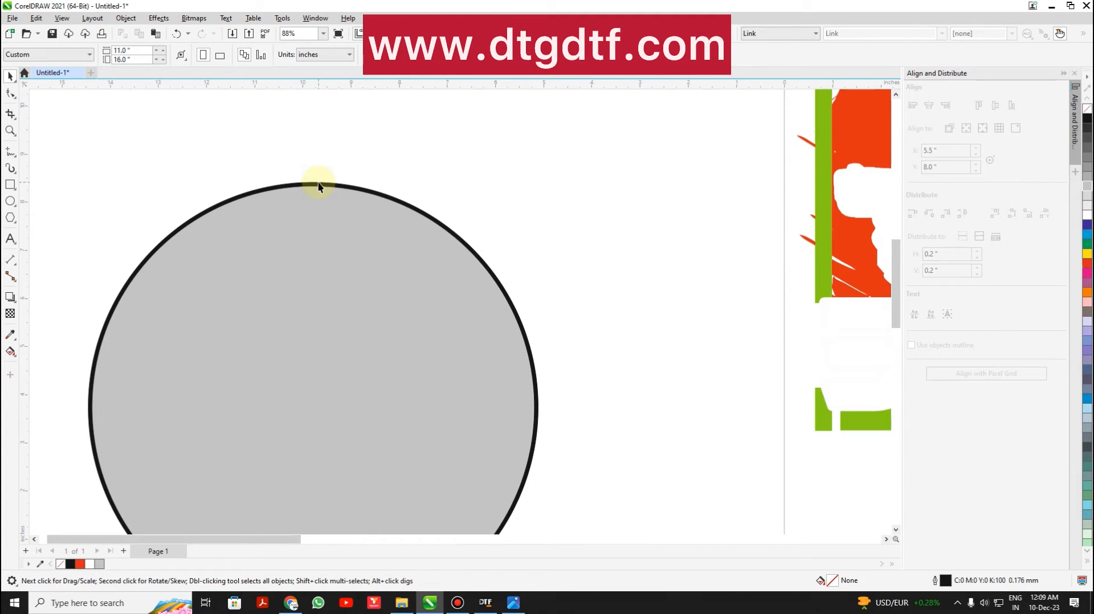
click(452, 269)
scroll(560, 180, up, 1)
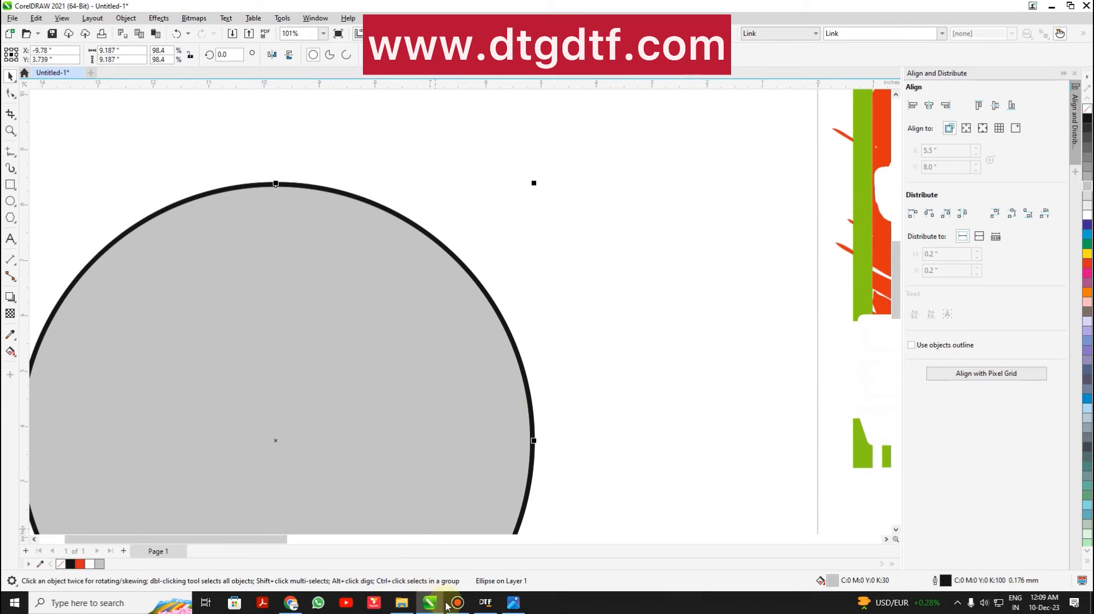
Step: Check the white choke values in AcroRIP, return to CorelDRAW and scale the inner circle to about 97.1%
click(485, 602)
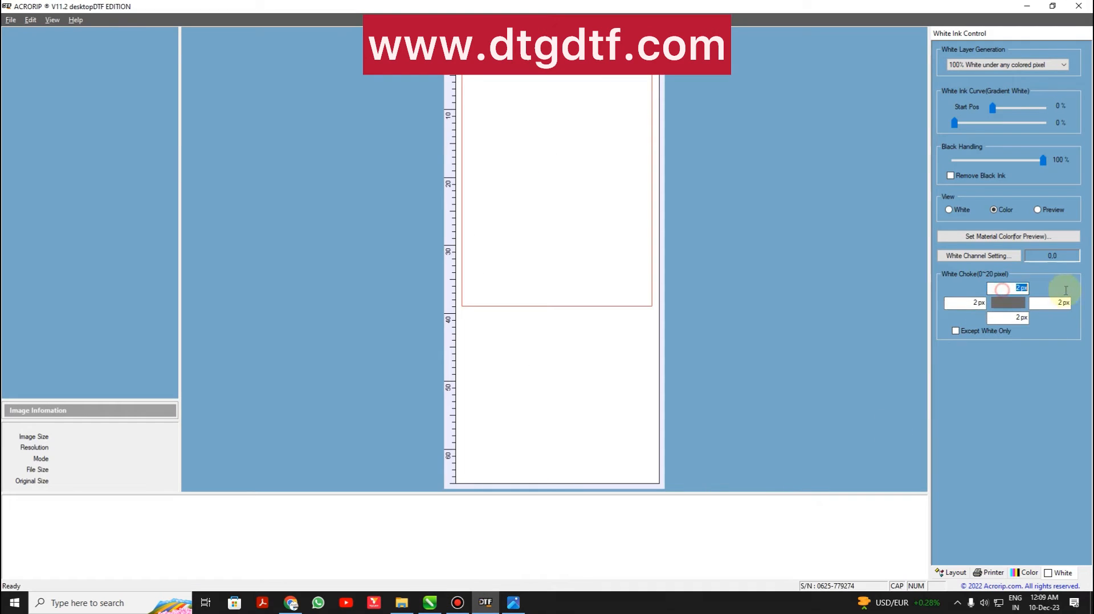
click(1028, 7)
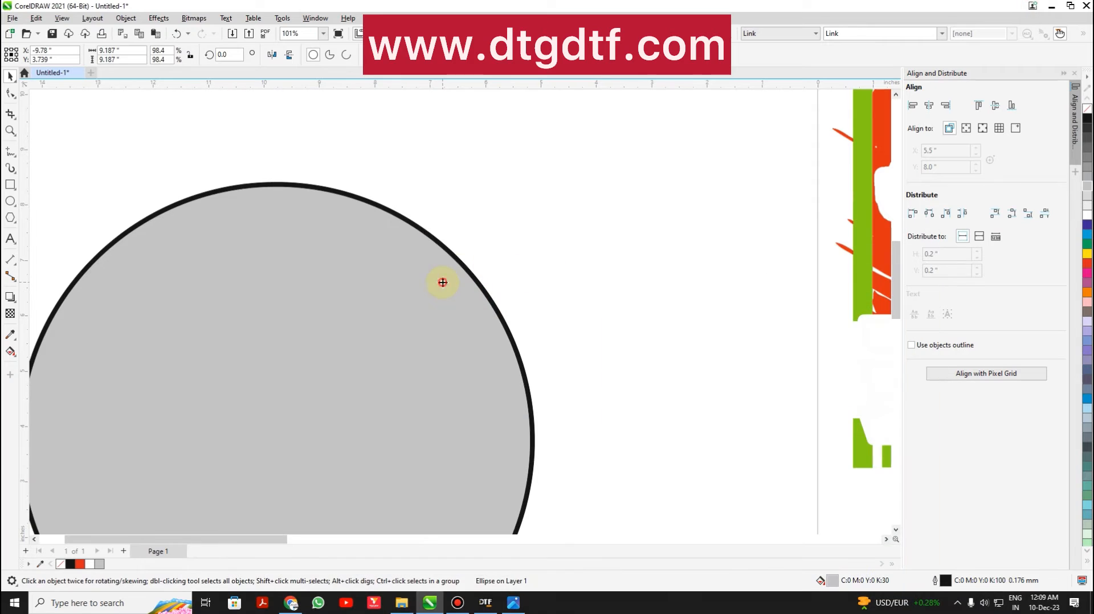
mouse_move(537, 186)
mouse_down()
mouse_move(524, 202)
mouse_move(539, 183)
mouse_up()
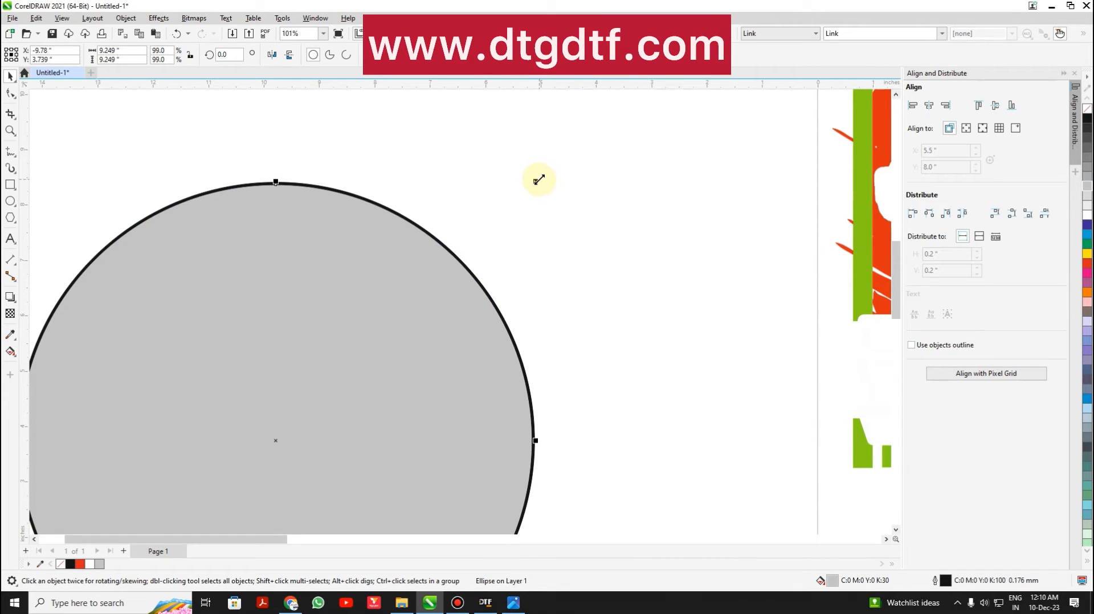
drag(539, 179, 539, 183)
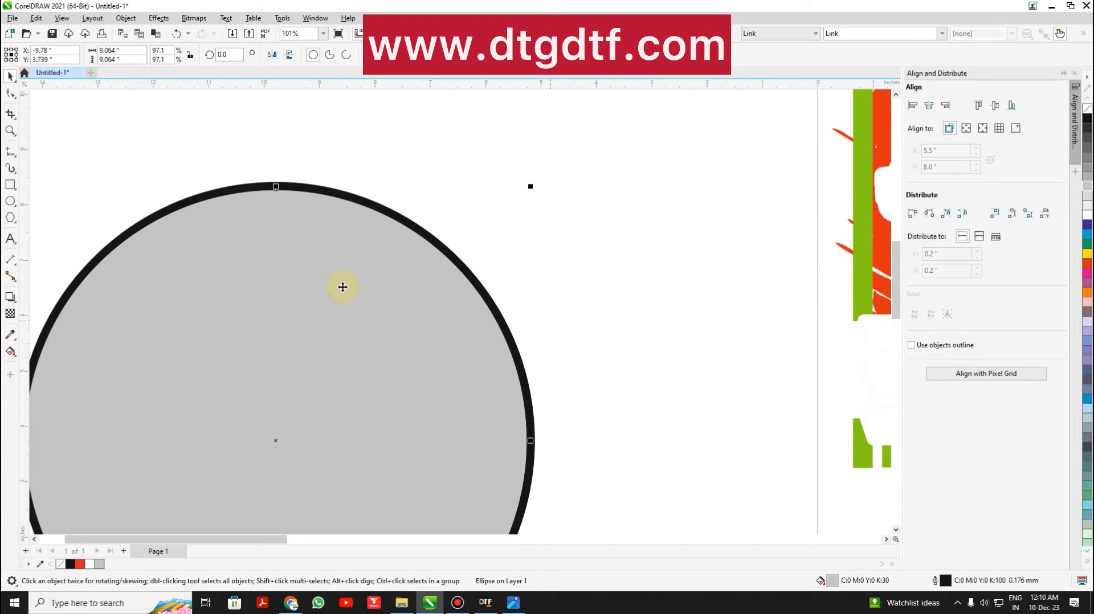
Step: Fill the inner circle with white and the outer circle with red
click(1088, 215)
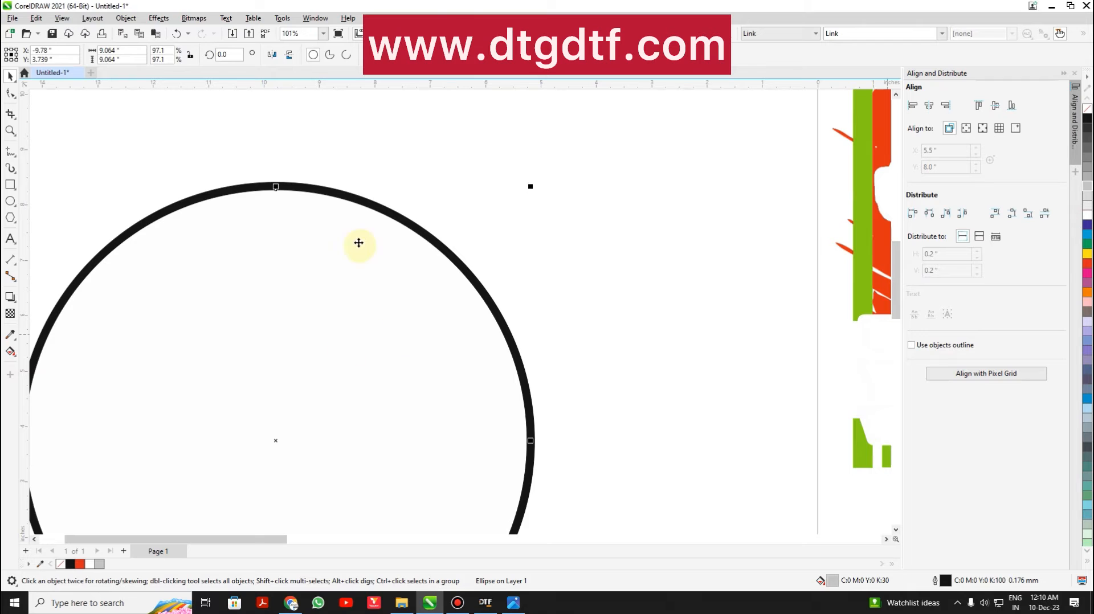
click(325, 184)
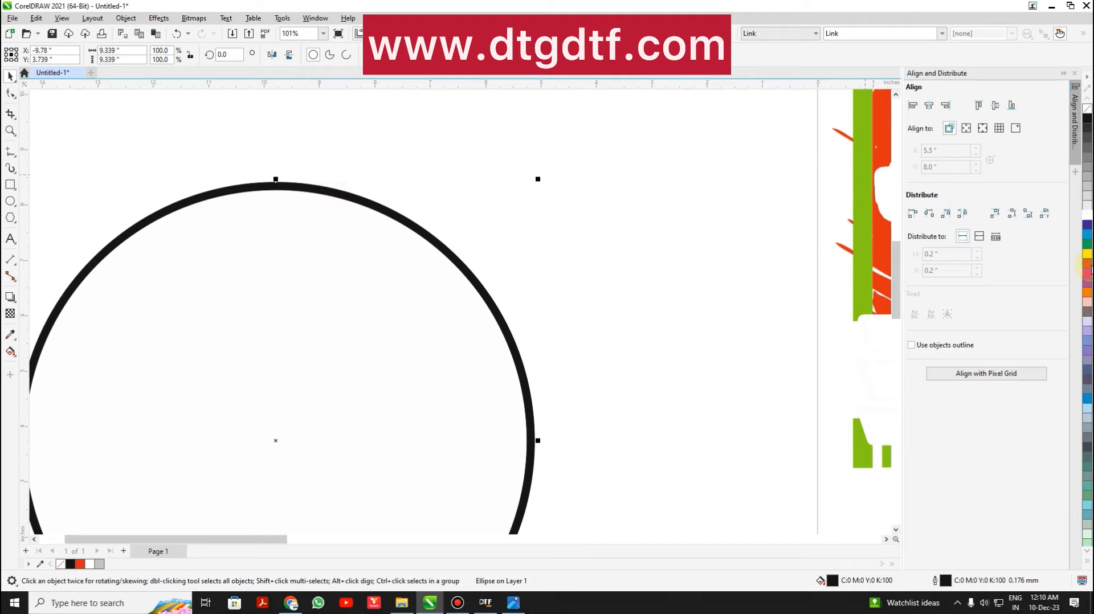
click(1087, 263)
click(611, 212)
Step: Delete the demonstration circles together with the printer and ink chip photos, keeping only the character artwork
click(366, 247)
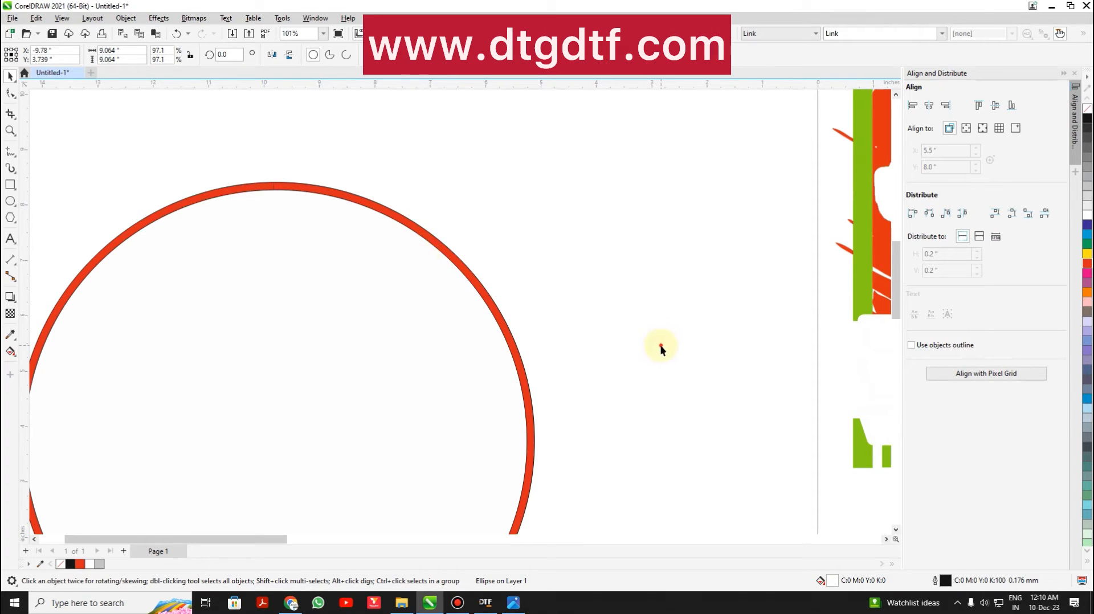
scroll(553, 335, down, 4)
key(Delete)
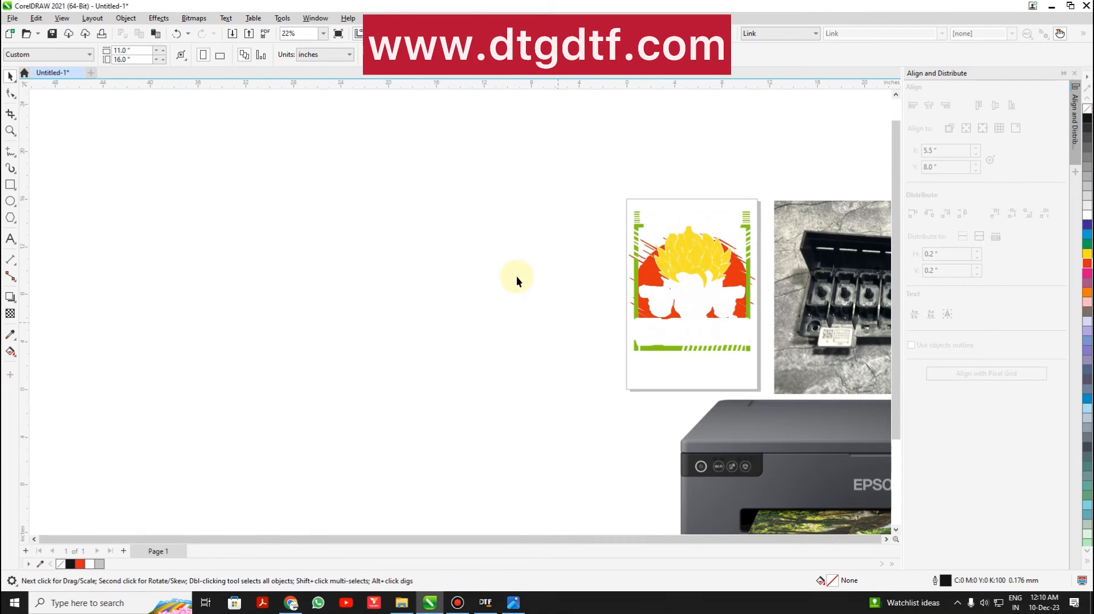
scroll(695, 302, down, 2)
scroll(617, 393, up, 2)
click(611, 411)
key(Delete)
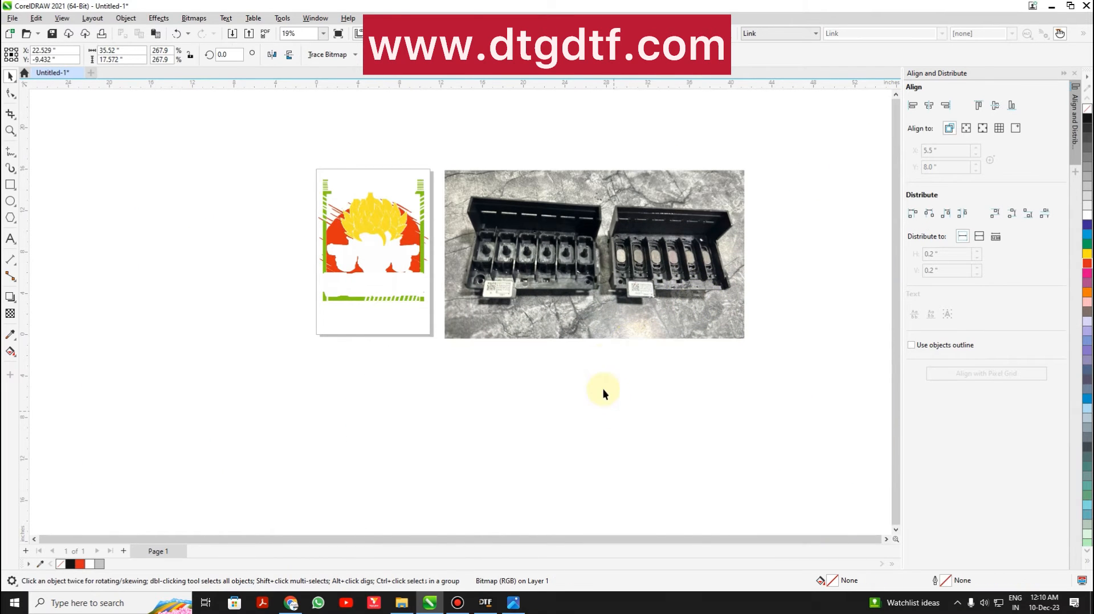
key(Delete)
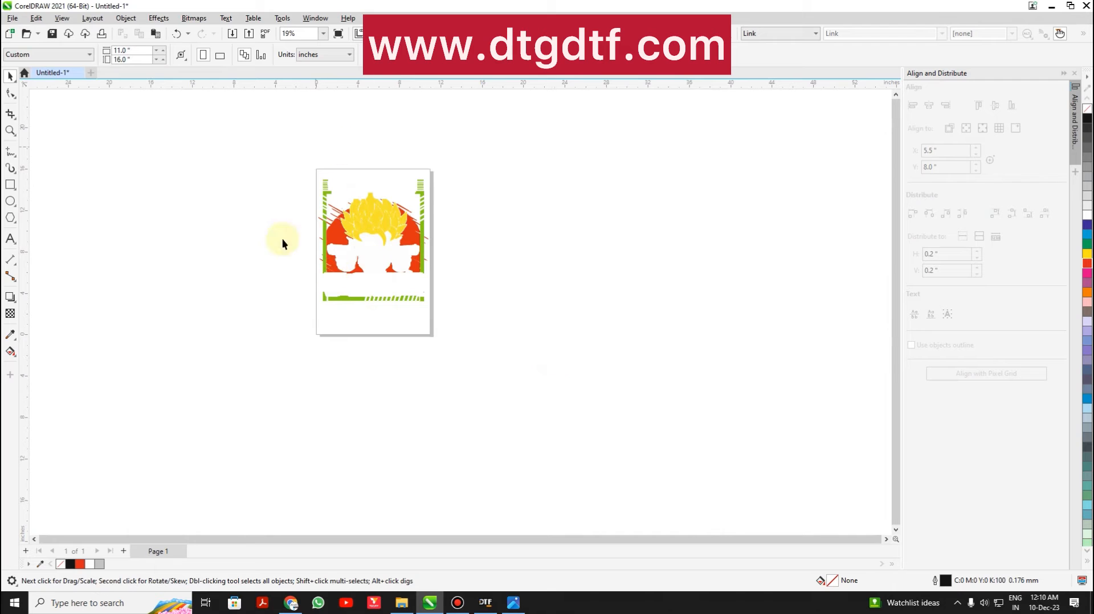
Step: Move the character artwork off the page into the empty space beside it and enlarge it
drag(378, 209, 586, 231)
drag(625, 305, 709, 428)
drag(607, 240, 693, 352)
drag(669, 301, 636, 262)
Step: Add a page-frame rectangle and stretch it symmetrically to about 46.8 inches tall
click(393, 265)
click(10, 168)
double_click(10, 185)
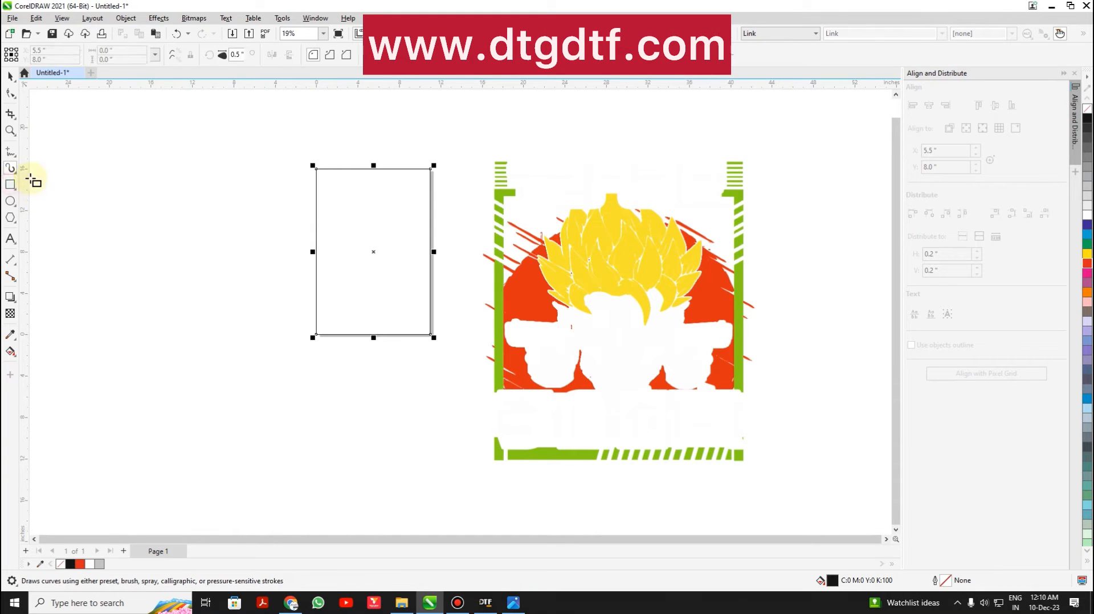
click(10, 76)
drag(373, 338, 393, 496)
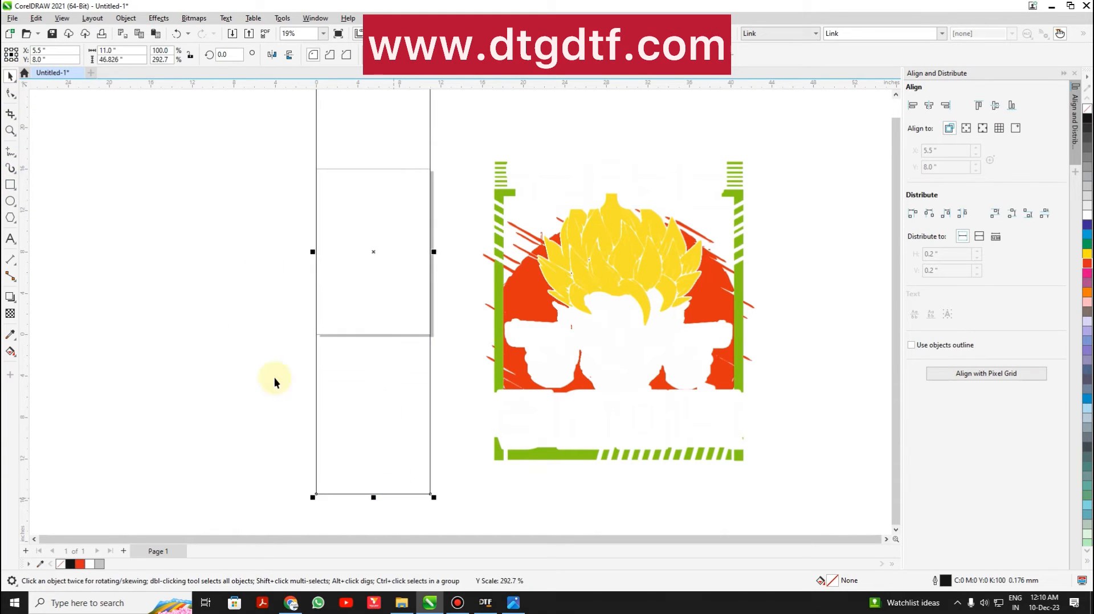
click(153, 335)
Step: Set the page size to A3 and the drawing units to inches
click(134, 50)
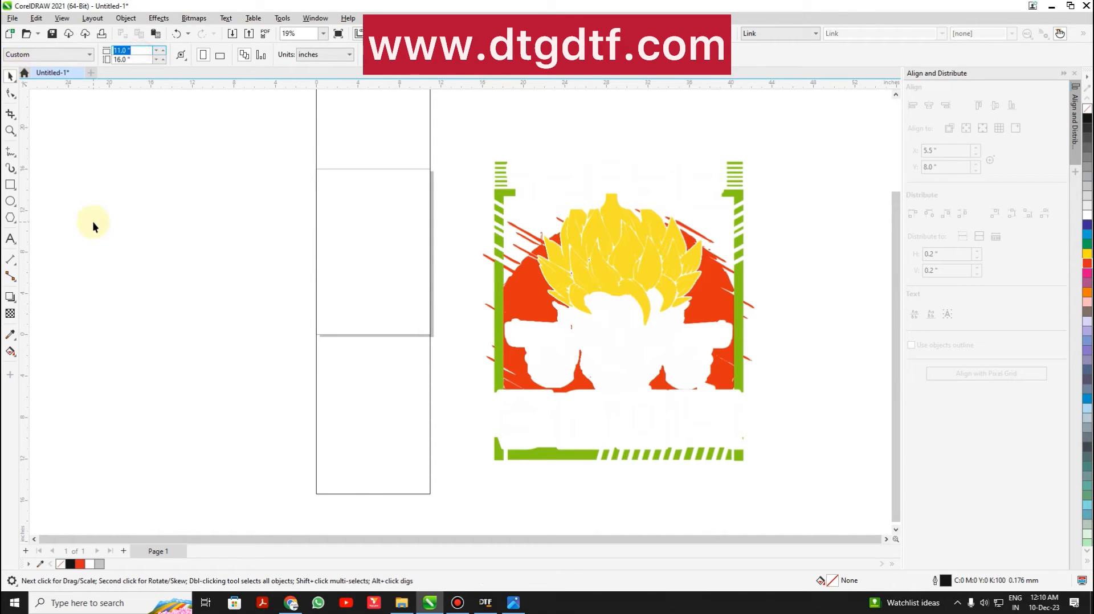
click(60, 54)
click(32, 102)
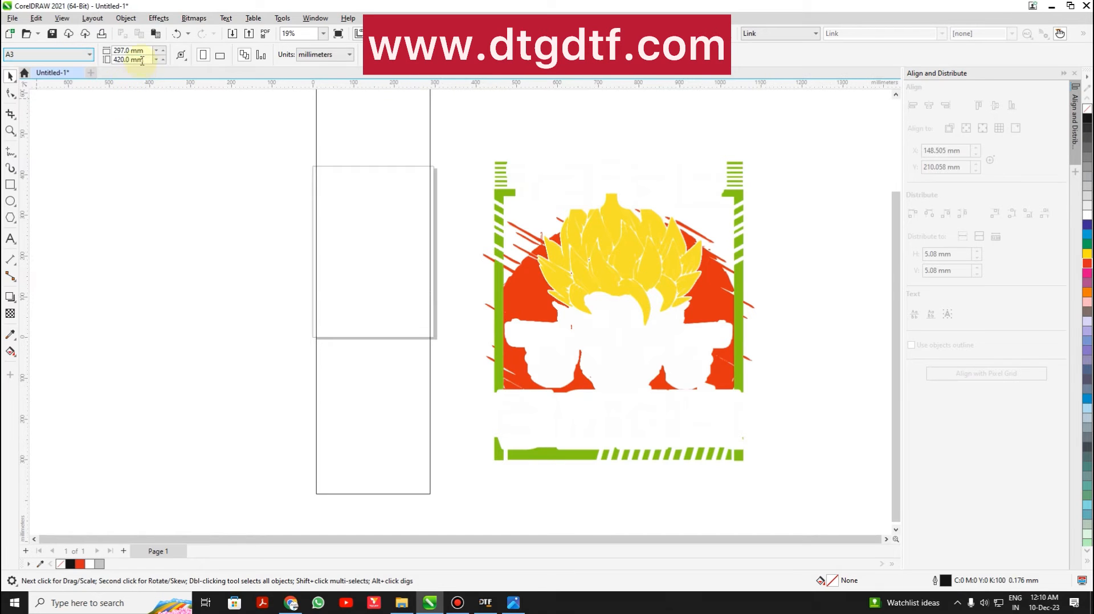
click(146, 149)
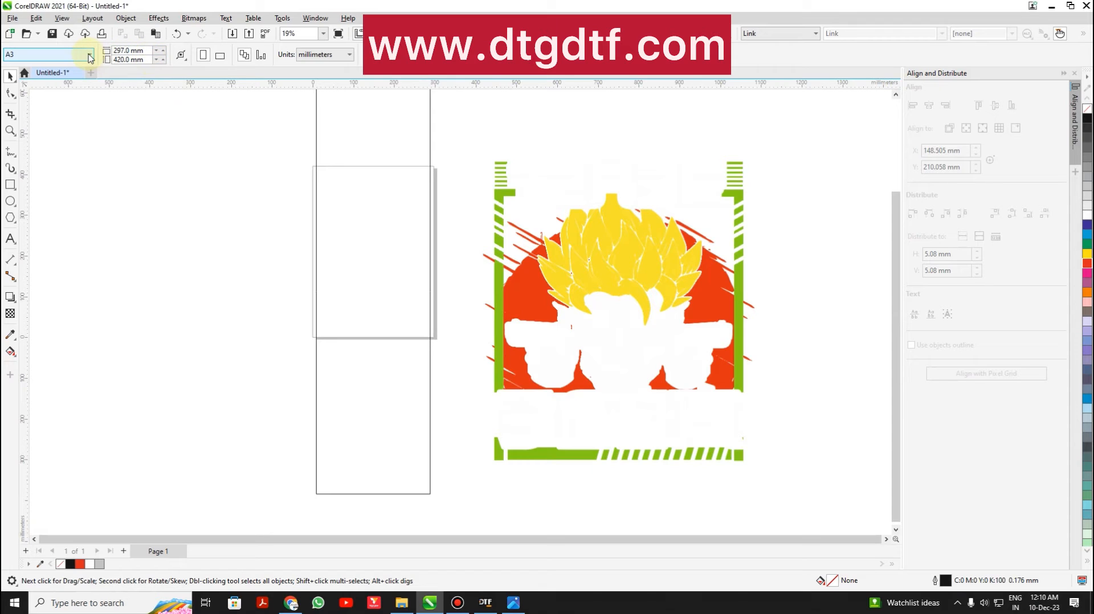
click(349, 55)
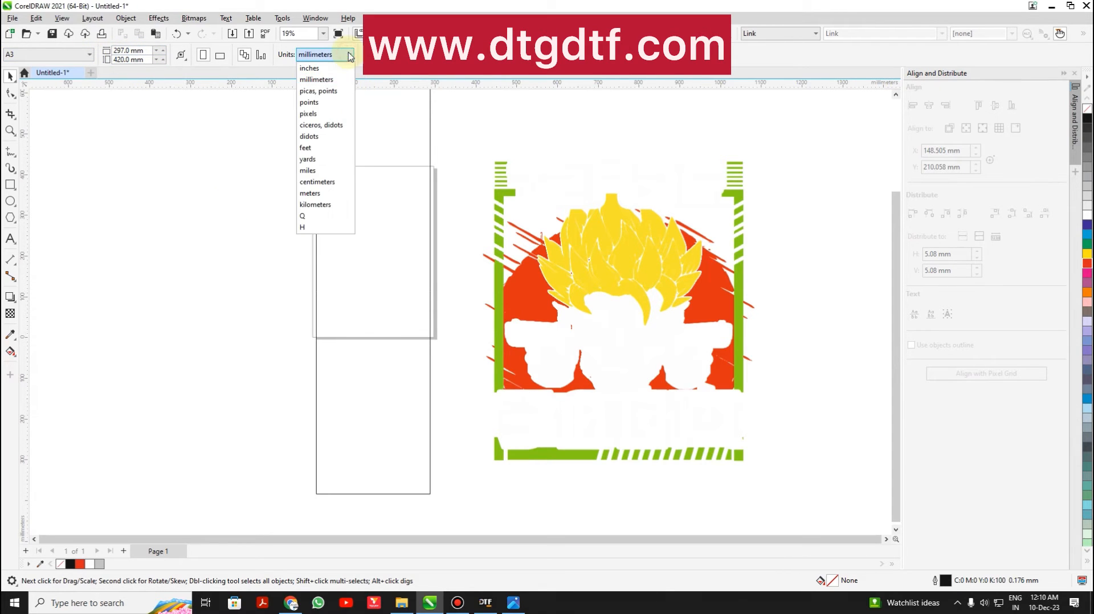
click(324, 68)
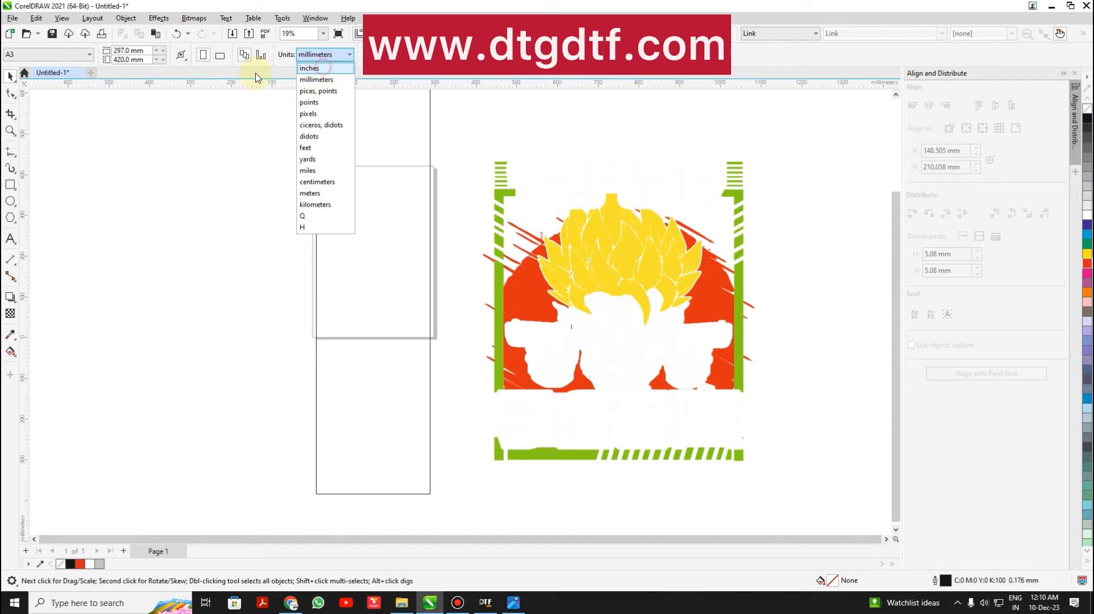
Step: Set the page width to 10.7 inches and delete the tall rectangle
click(149, 48)
text(10.7)
key(Return)
drag(360, 272, 265, 306)
key(Delete)
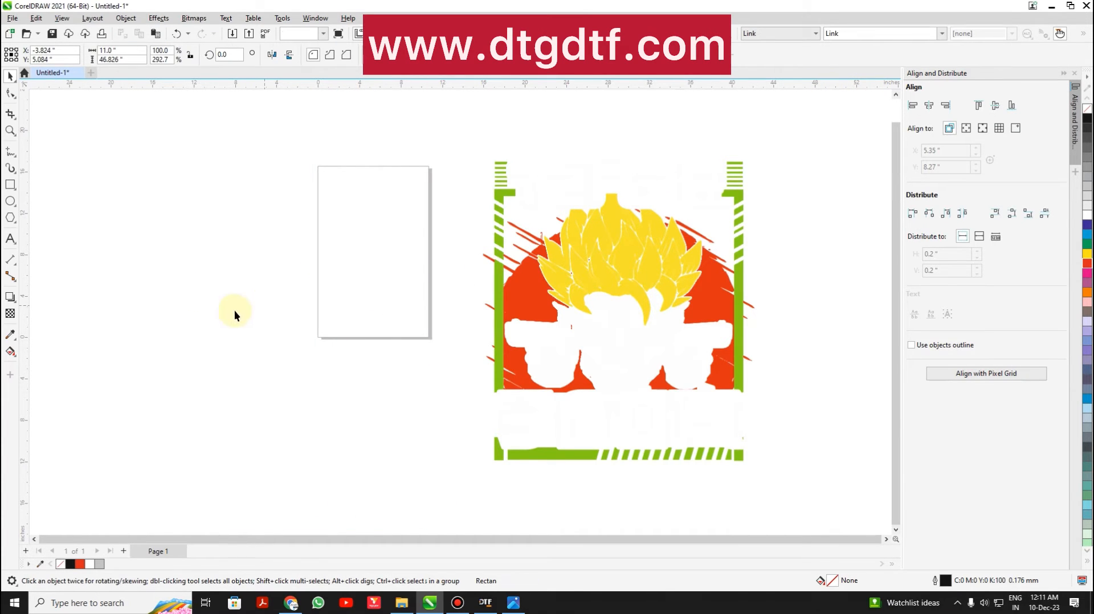
Step: Add a new page-frame rectangle and stretch it beyond the page to about 17.7 by 26.9 inches
double_click(11, 185)
key(space)
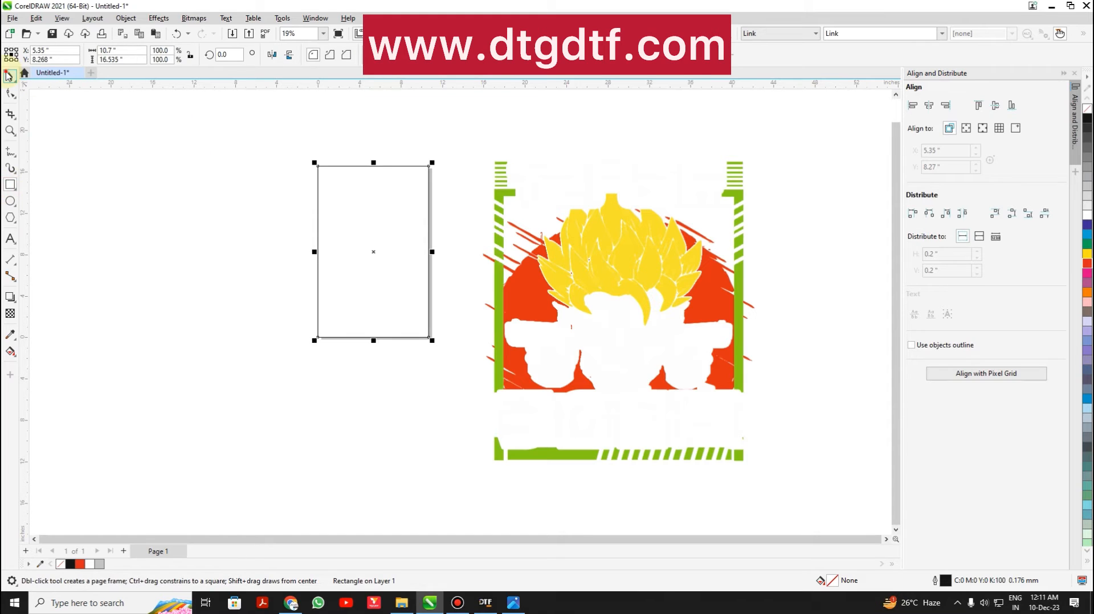
drag(374, 340, 409, 428)
click(419, 452)
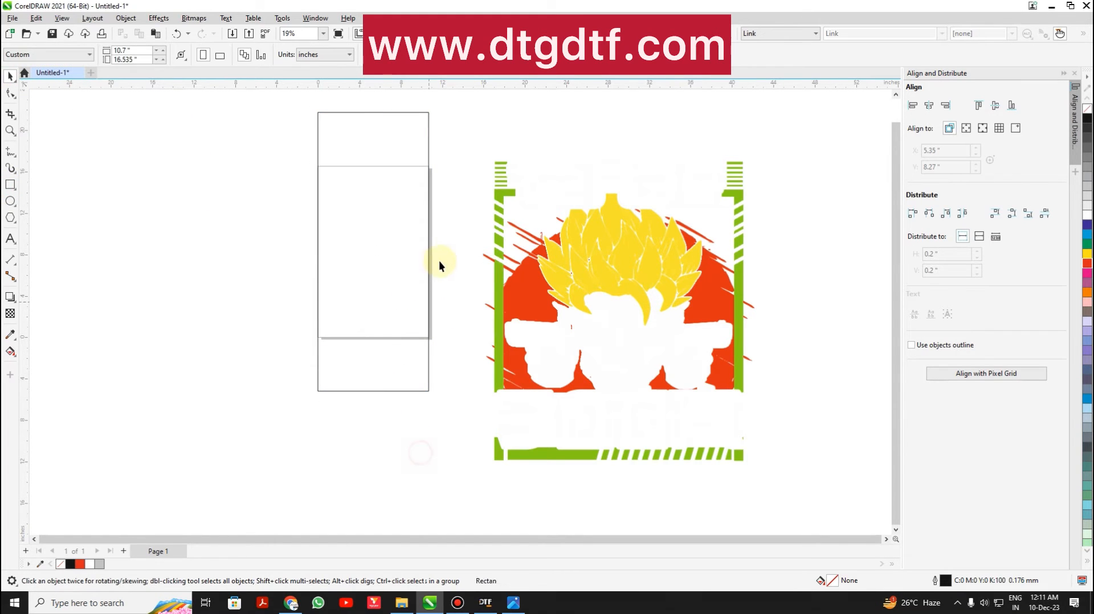
click(421, 272)
drag(432, 251, 466, 257)
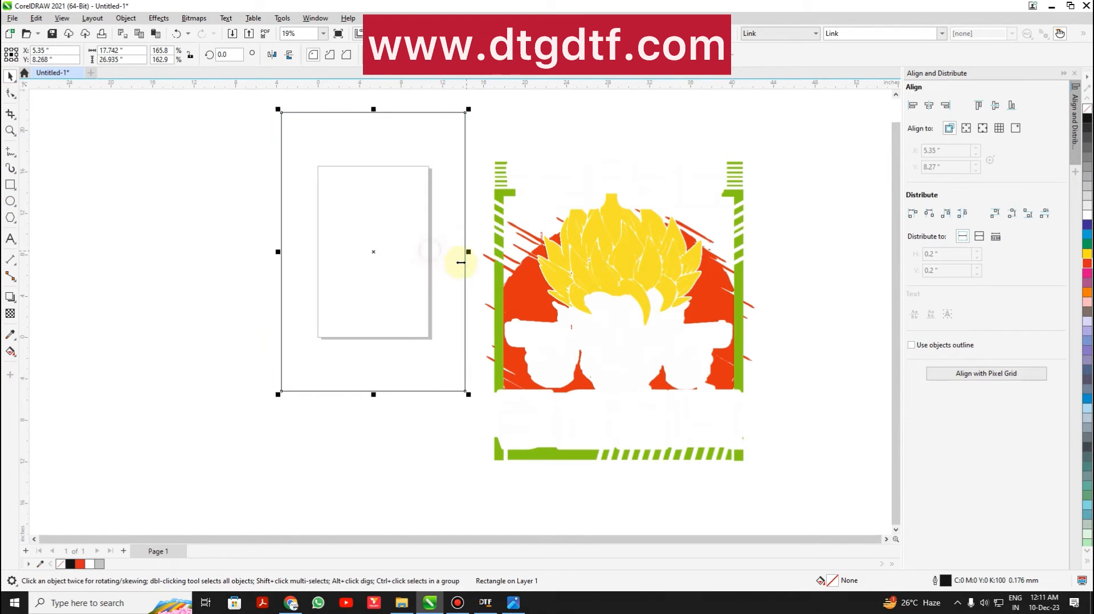
click(415, 420)
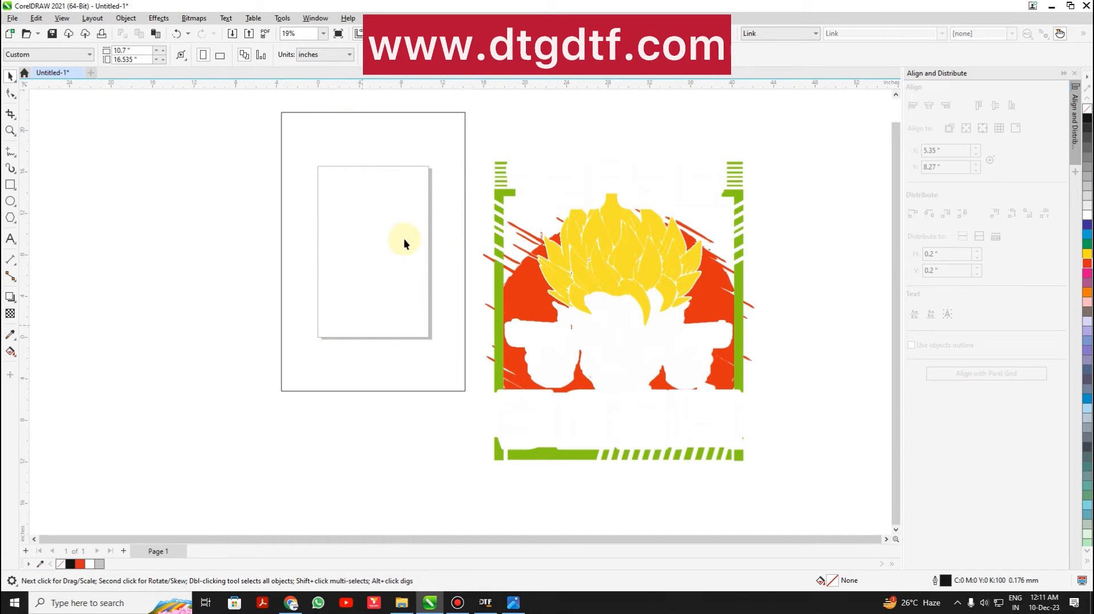
Step: Scale the character artwork down to about 10.8 inches wide and center it on the page
click(632, 294)
drag(762, 155, 731, 245)
key(p)
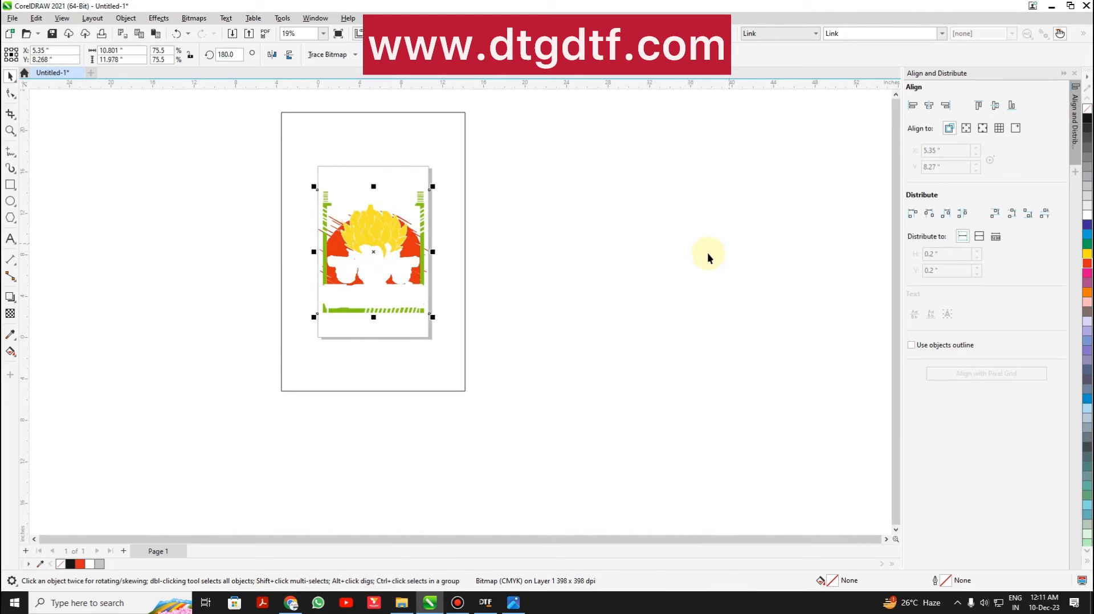
scroll(408, 202, up, 3)
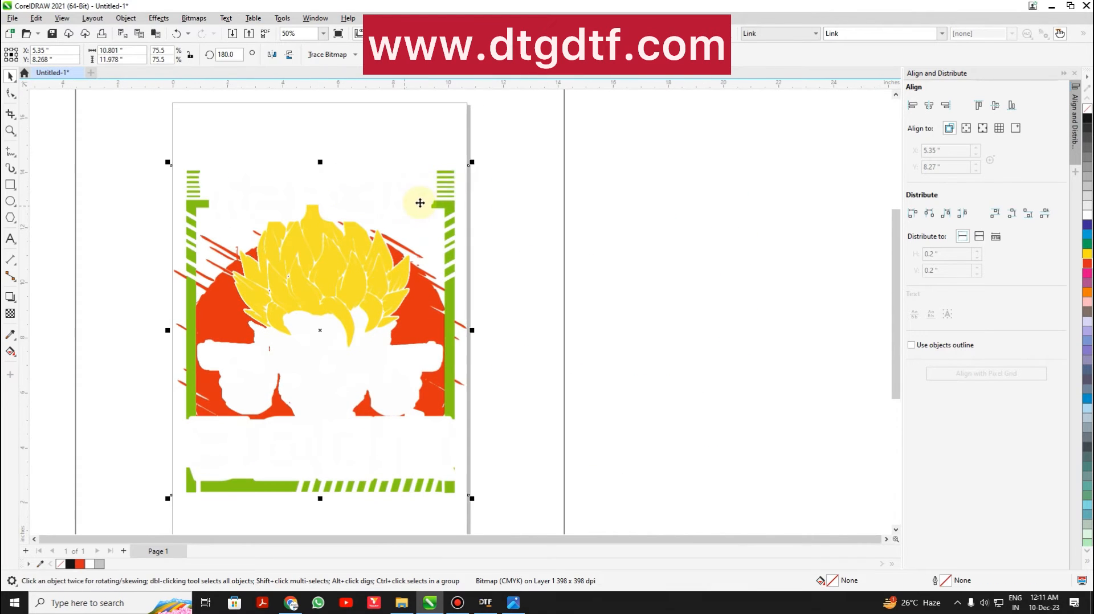
drag(472, 164, 471, 164)
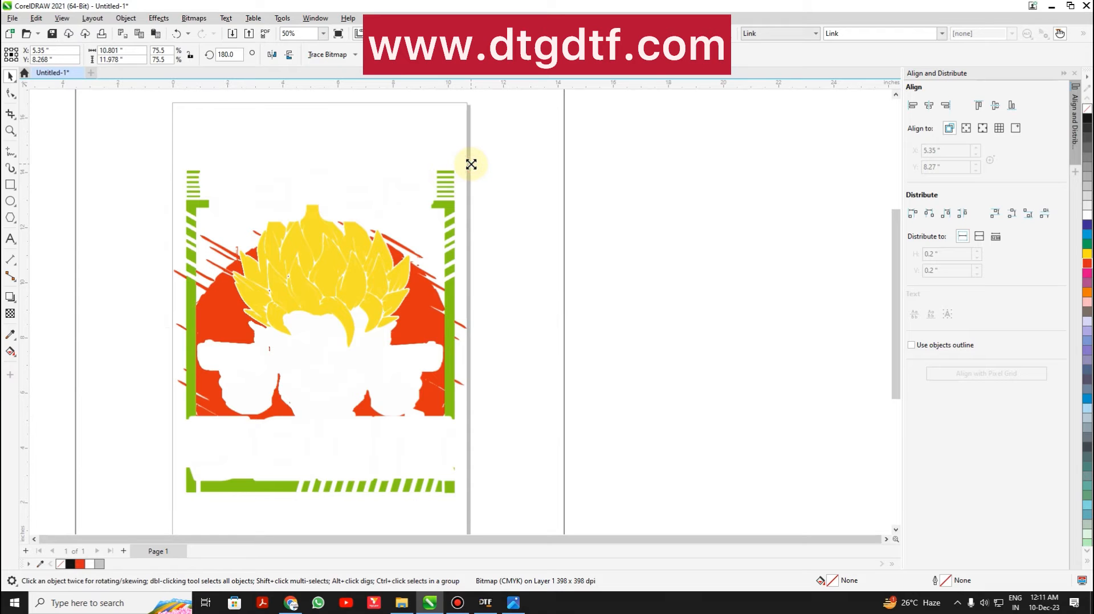
Step: Fill the large rectangle behind the artwork with 50% black as a preview background
click(757, 245)
click(551, 247)
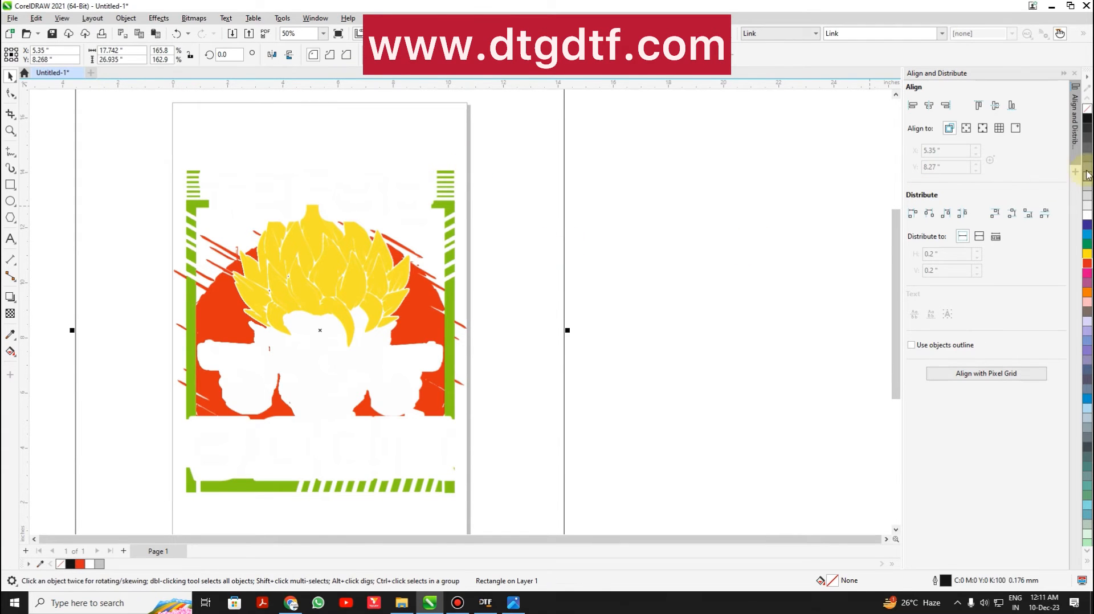
click(1087, 163)
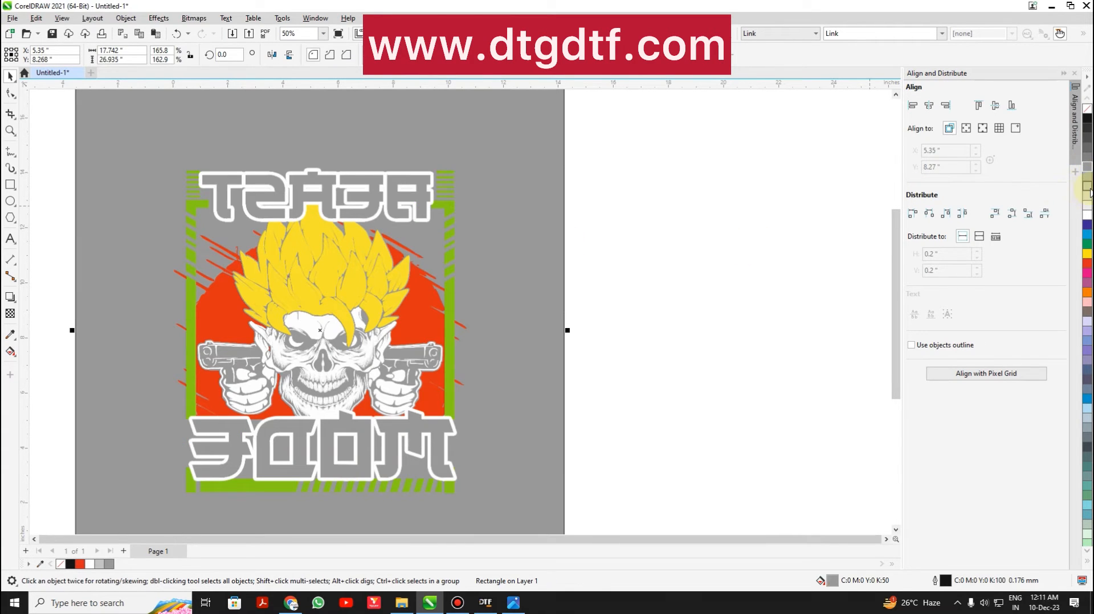
Step: Mirror the character artwork horizontally so its lettering reads correctly
scroll(618, 285, down, 2)
scroll(446, 263, up, 3)
scroll(457, 262, down, 2)
click(460, 263)
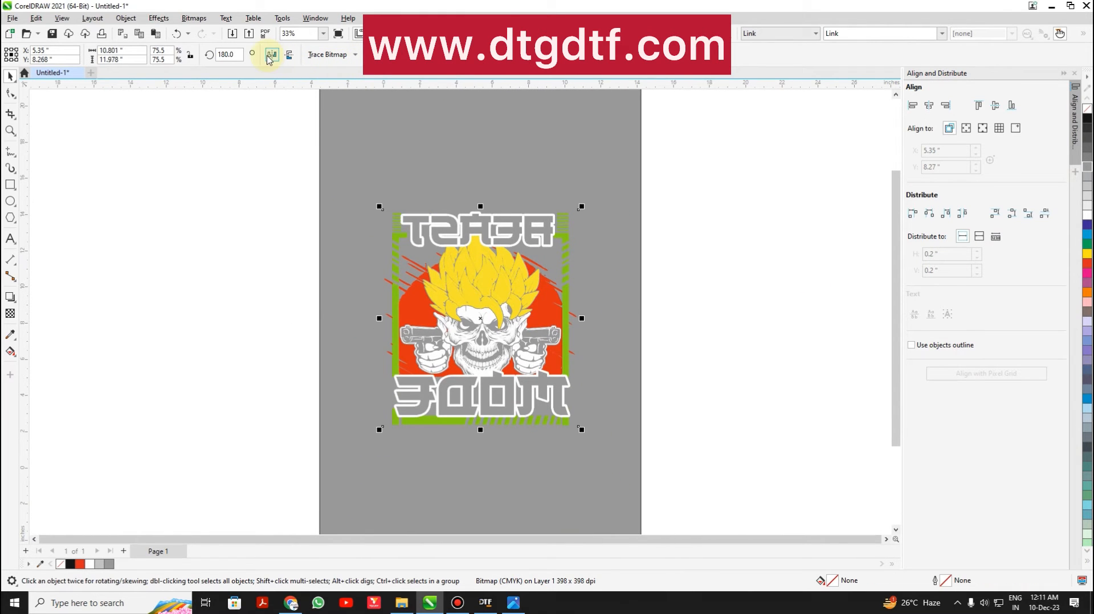
click(271, 54)
click(268, 203)
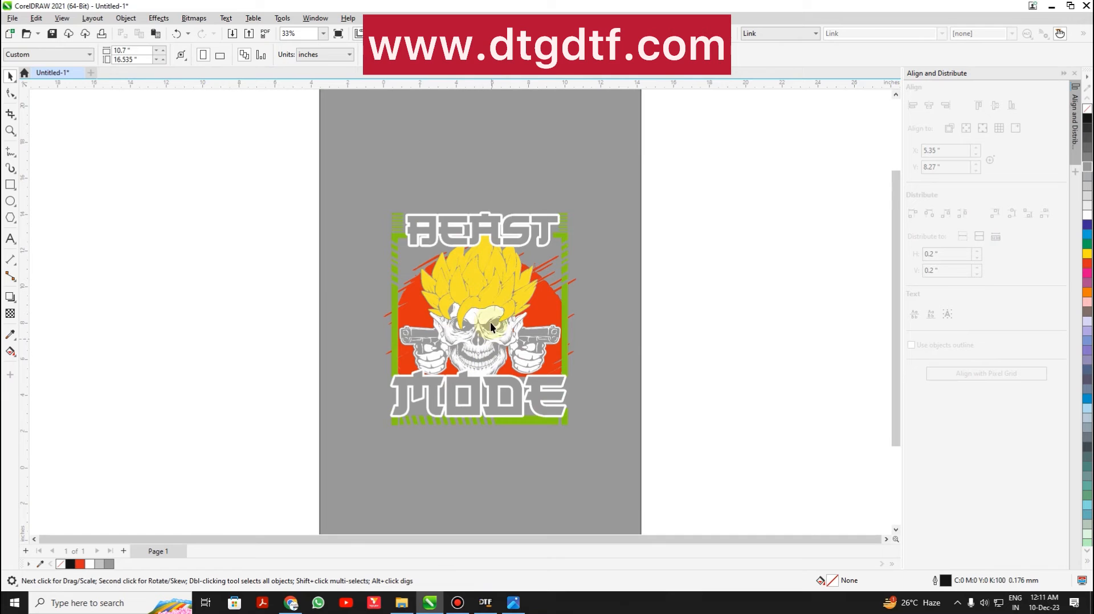
Step: Inspect the artwork against the gray background, move the background rectangle aside and delete it
click(536, 325)
scroll(541, 325, up, 2)
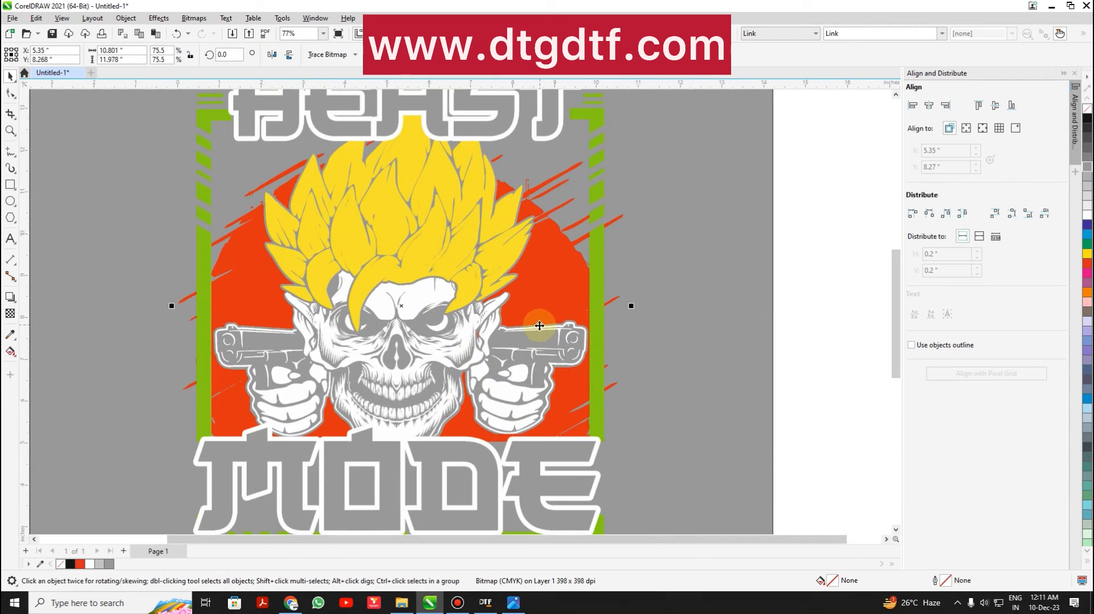
scroll(540, 325, down, 3)
drag(585, 283, 754, 303)
key(ctrl+z)
click(754, 303)
click(497, 318)
drag(605, 274, 766, 273)
key(Delete)
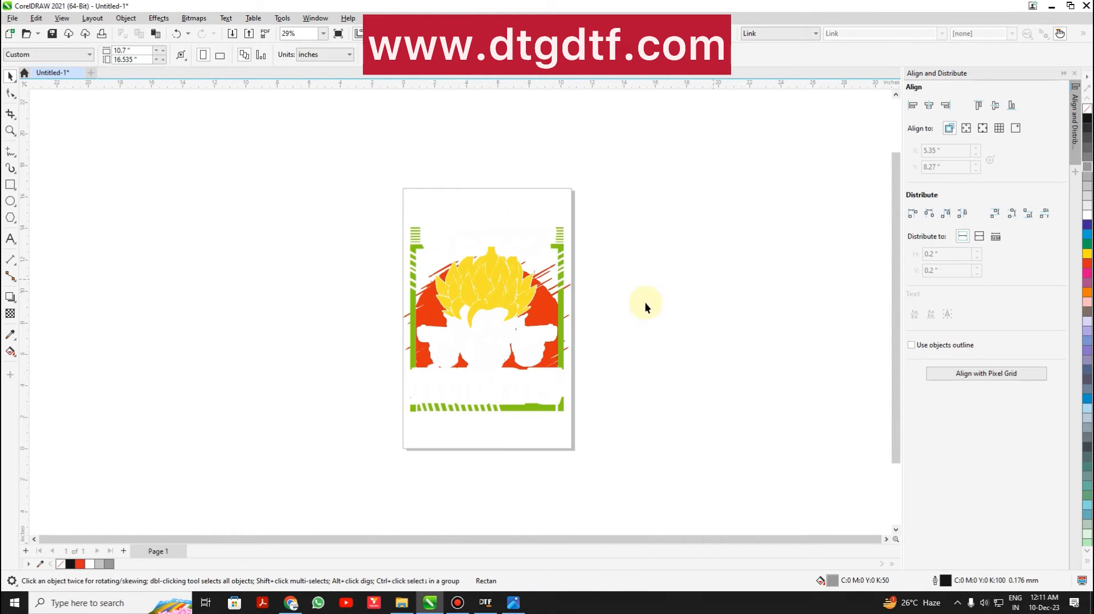
Step: Move the character artwork up so its upper edge aligns with the top of the page
click(544, 297)
drag(511, 282, 518, 251)
drag(579, 387, 575, 385)
click(122, 52)
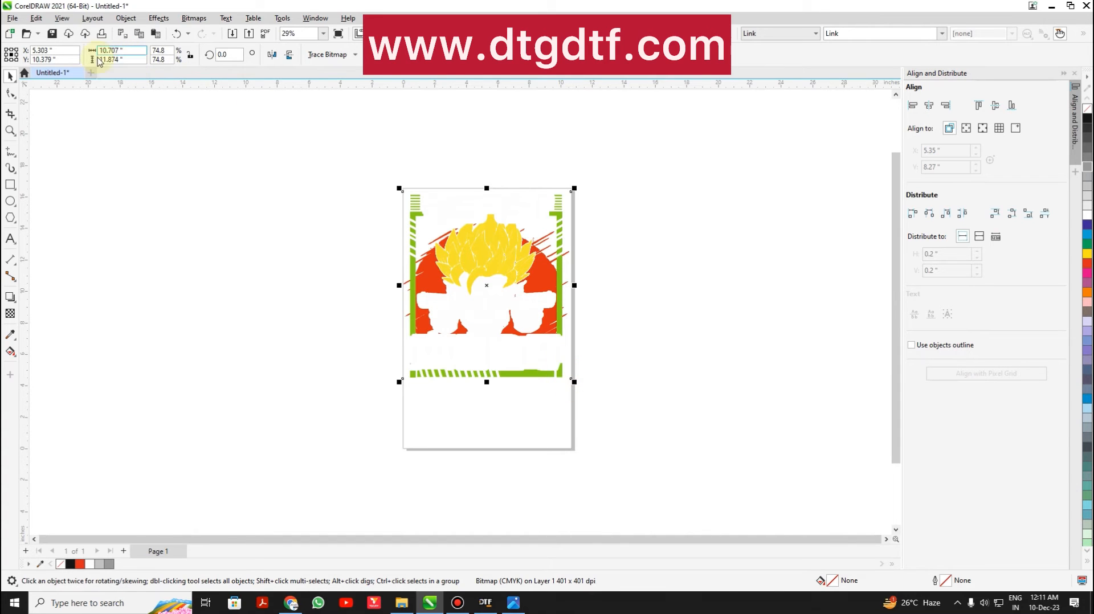
click(197, 188)
click(487, 311)
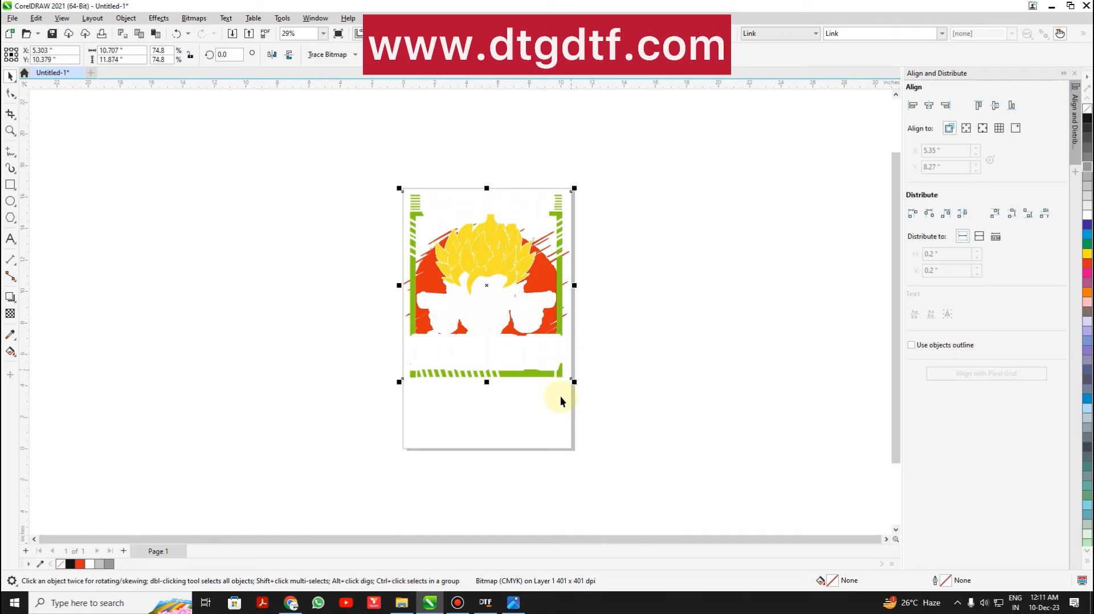
Step: Mirror the character artwork horizontally for transfer printing
click(515, 428)
click(502, 322)
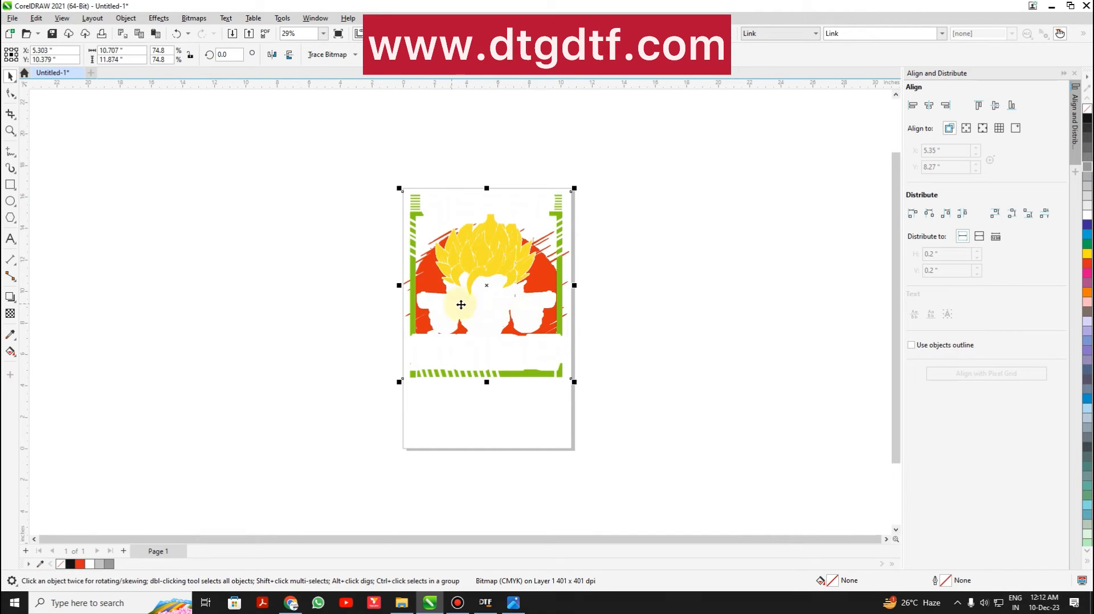
click(272, 54)
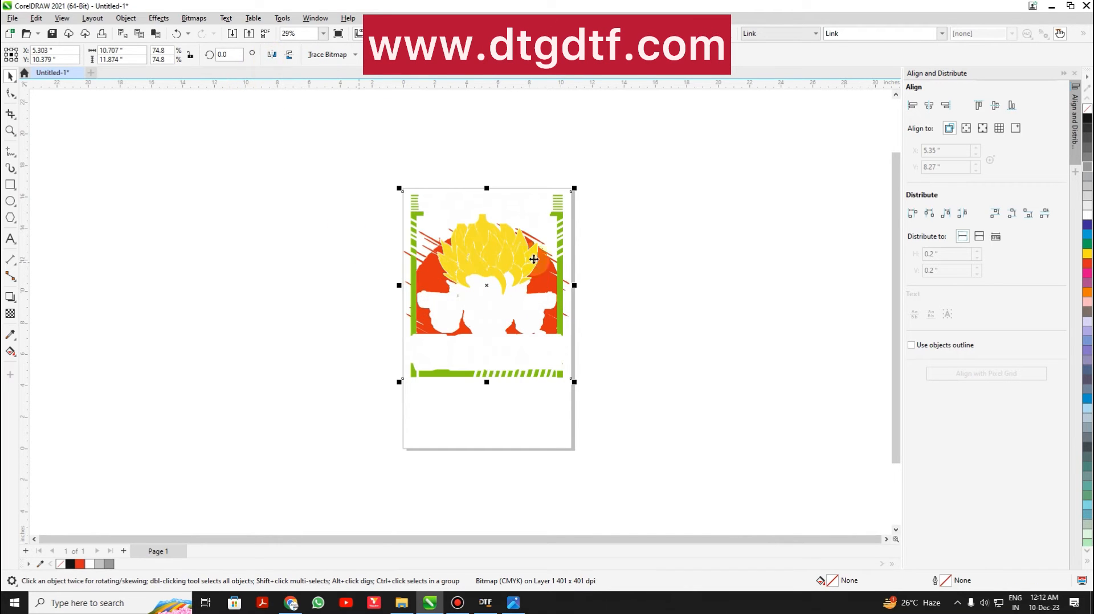
click(226, 273)
click(487, 290)
Step: Export only the selected artwork to the desktop as a JPEG named TEST 2, with Maintain size enabled
key(ctrl+e)
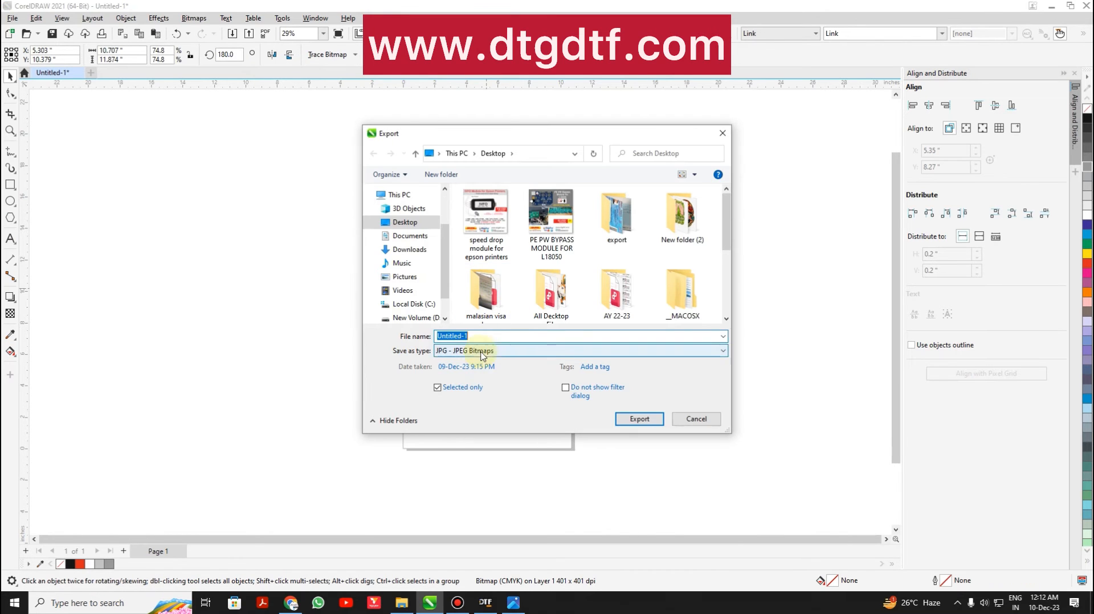
text(TEST 2)
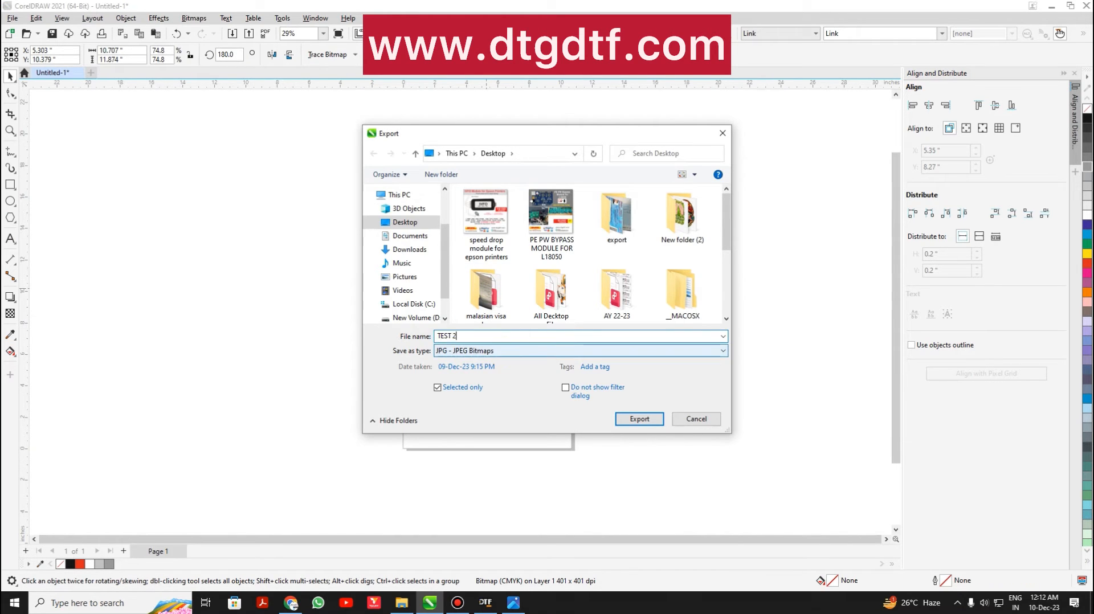
key(Return)
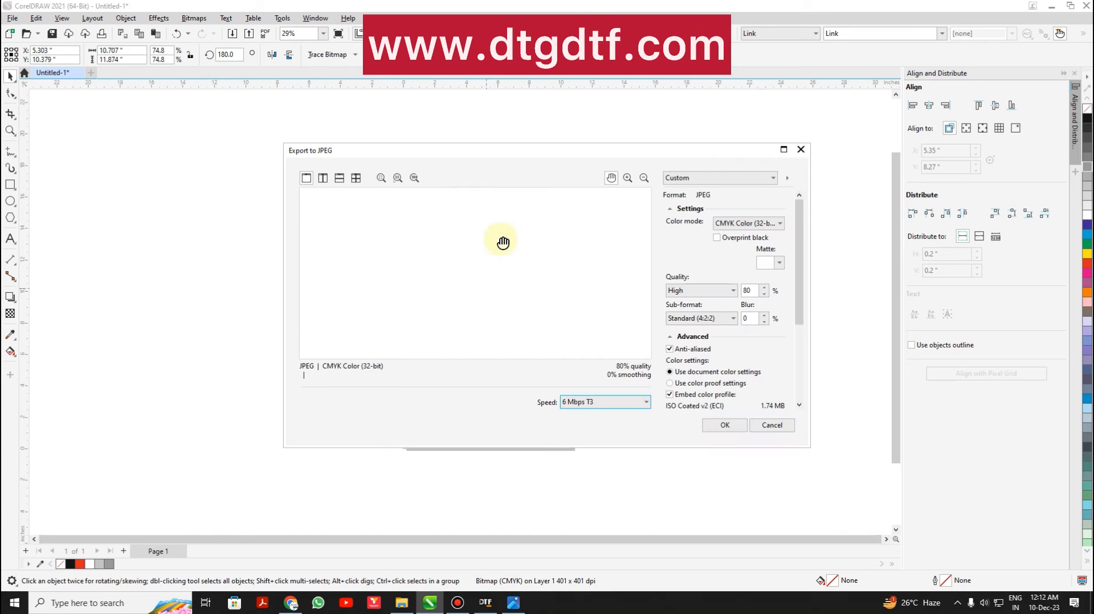
drag(801, 227, 797, 305)
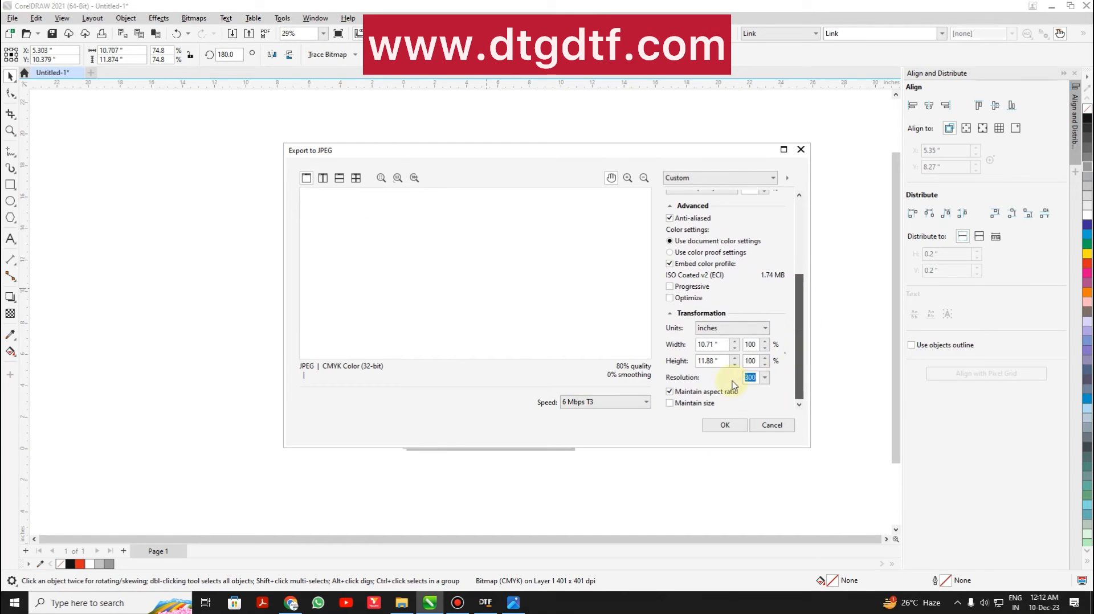
click(682, 406)
click(683, 406)
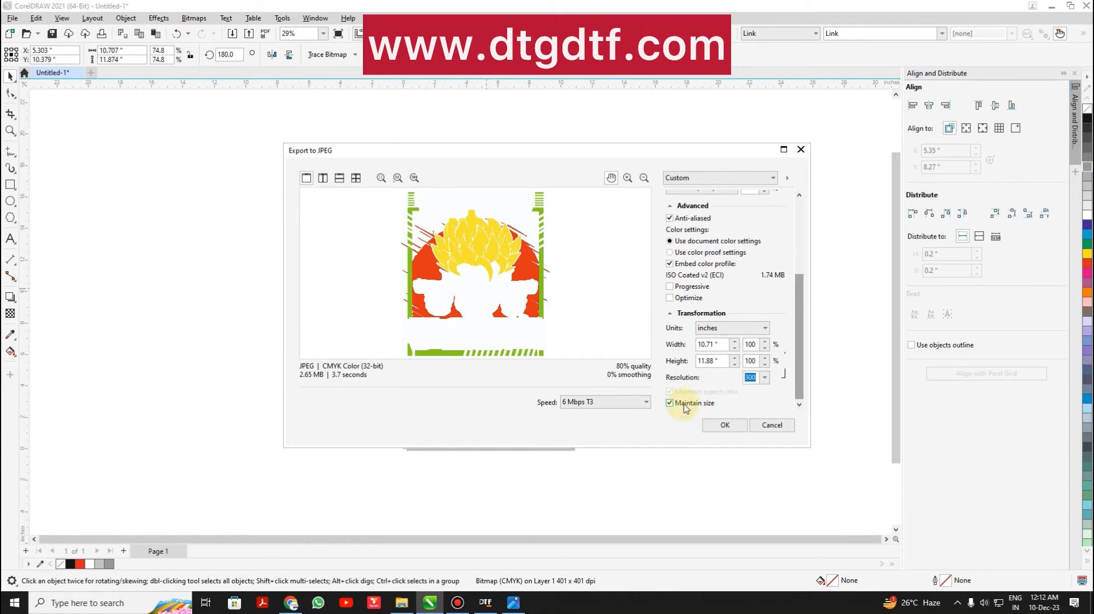
click(725, 425)
Step: Look at the exported TEST 2 image on the desktop, then return to CorelDRAW
click(1052, 6)
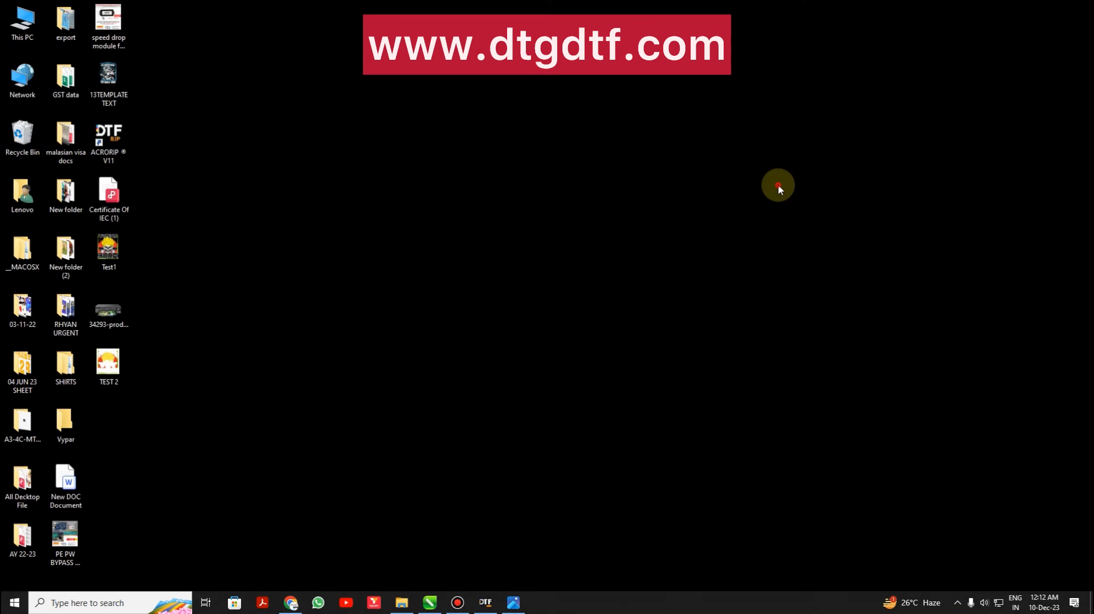
drag(101, 372, 122, 376)
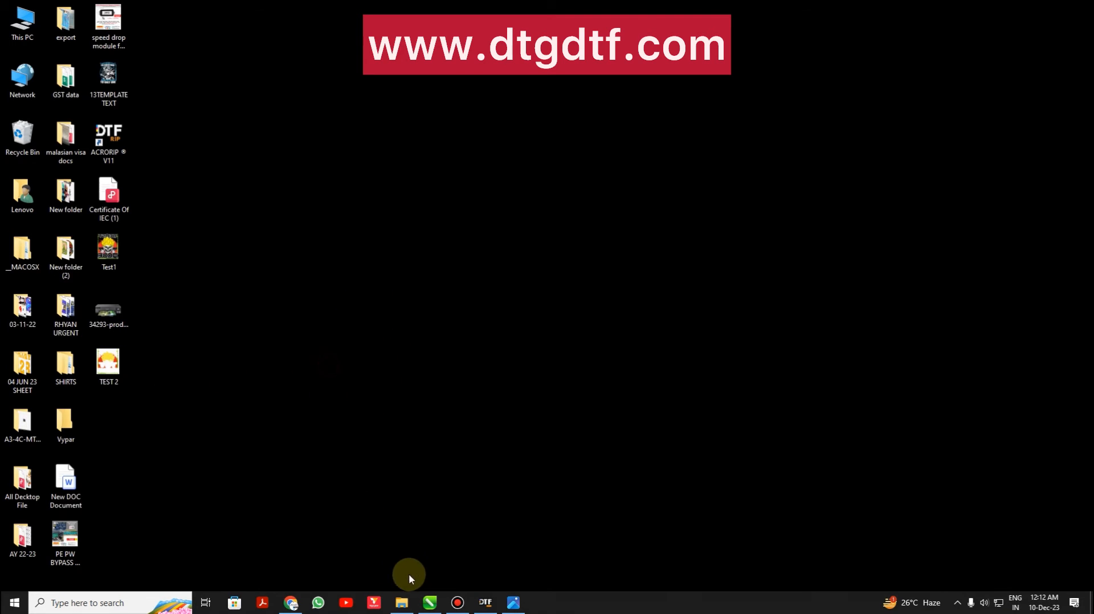
click(486, 604)
click(487, 605)
click(430, 603)
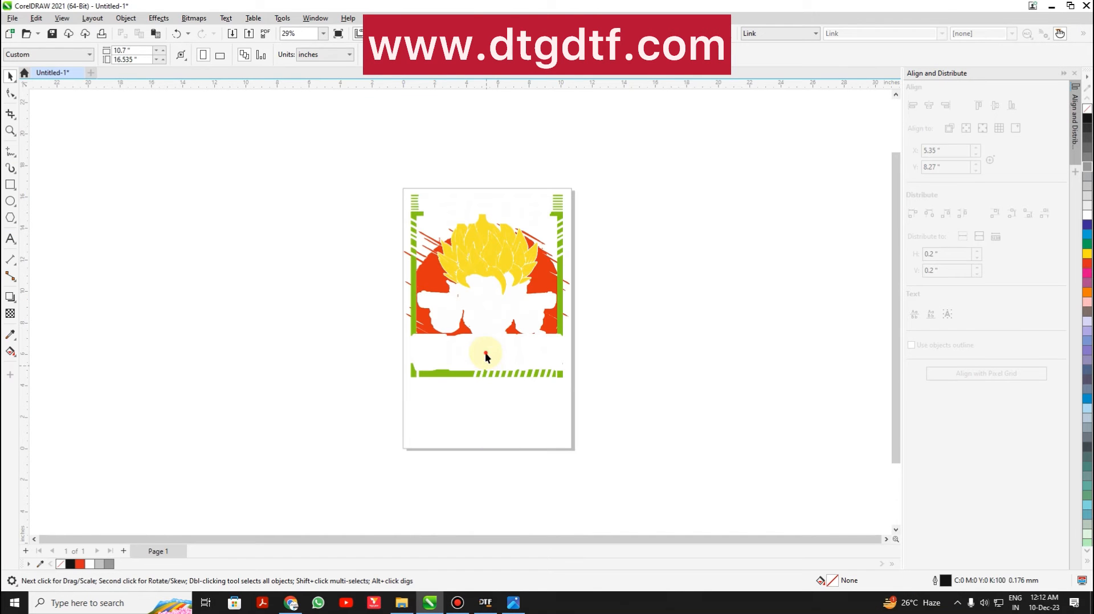
Step: Export the selected artwork to the desktop as Untitled-1 in PNG format with transparency, 300 dpi resolution and maintained size
click(486, 353)
key(ctrl+e)
click(477, 350)
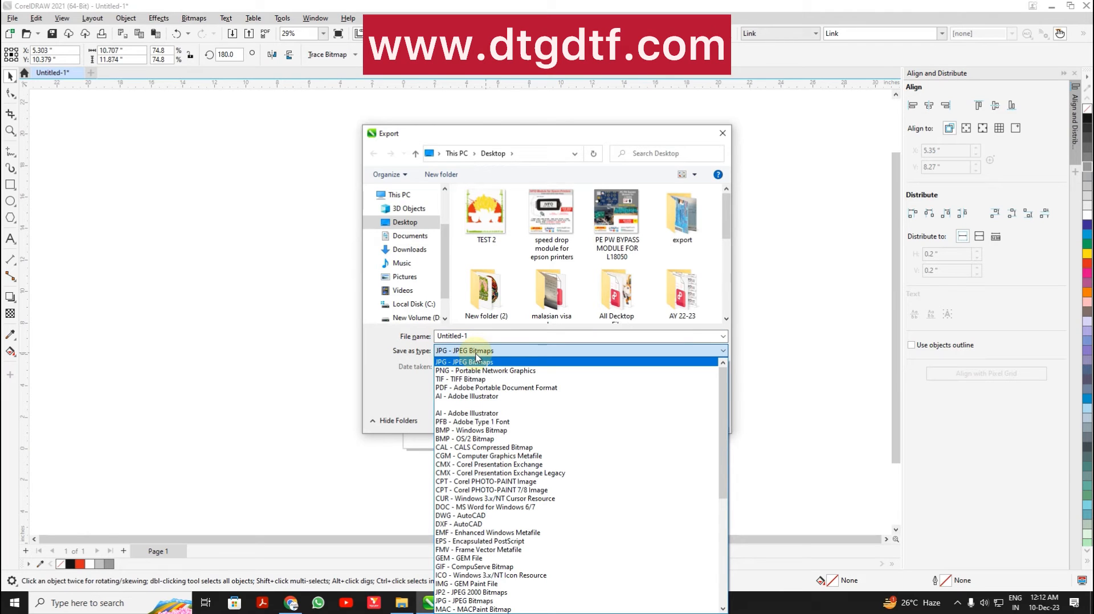
key(Down)
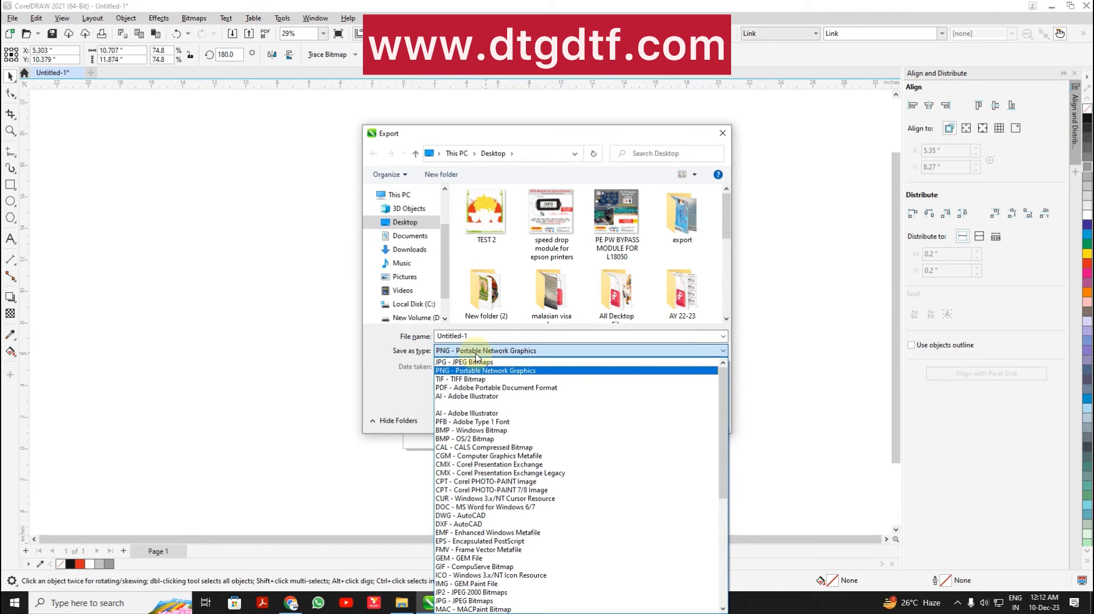
click(475, 371)
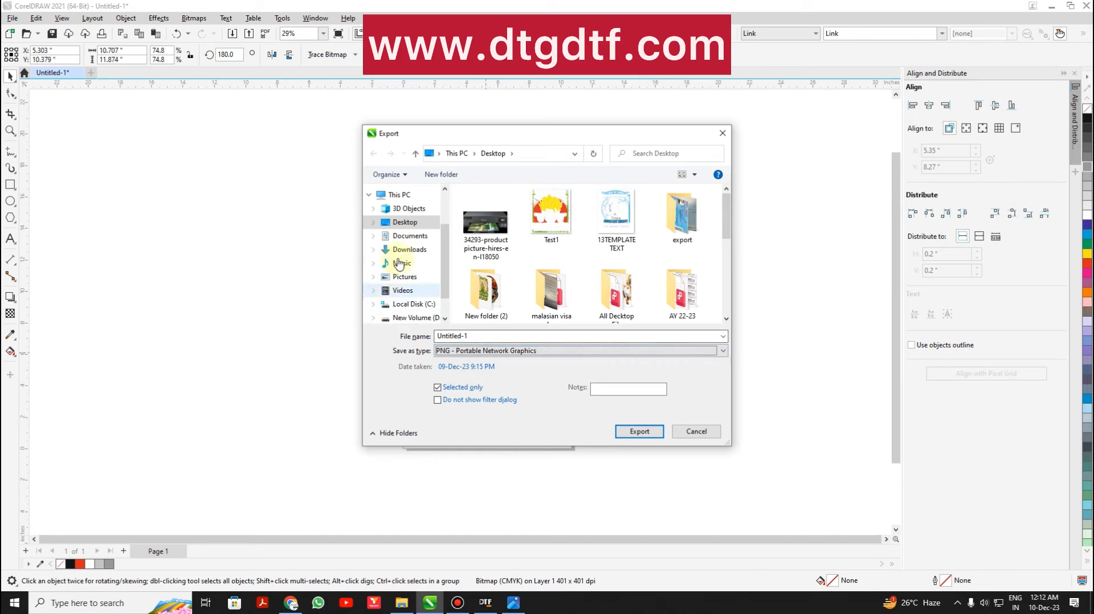
click(638, 432)
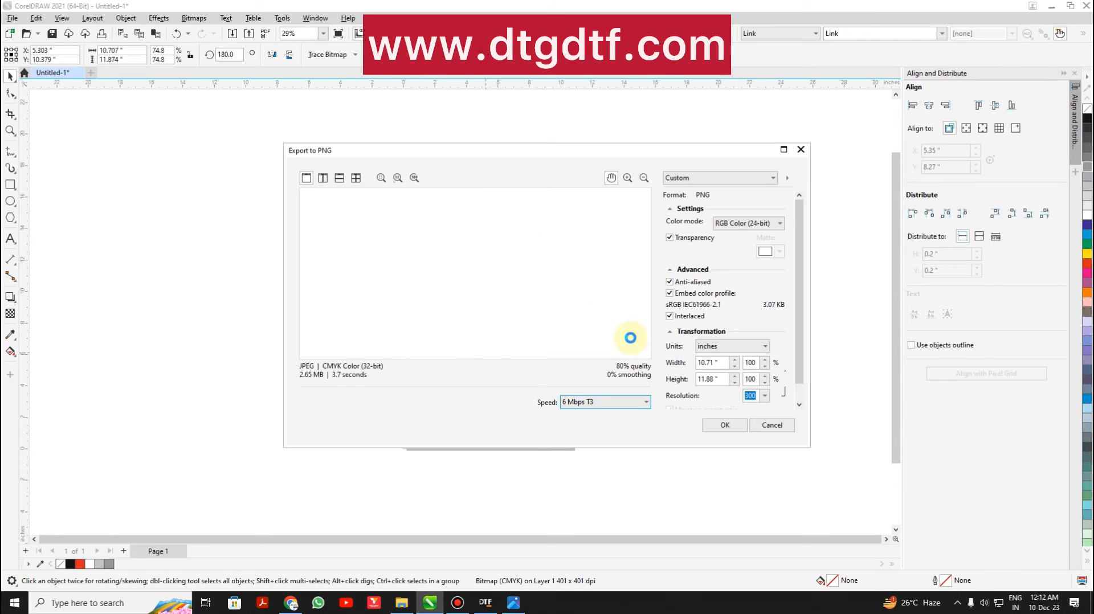
scroll(798, 276, down, 1)
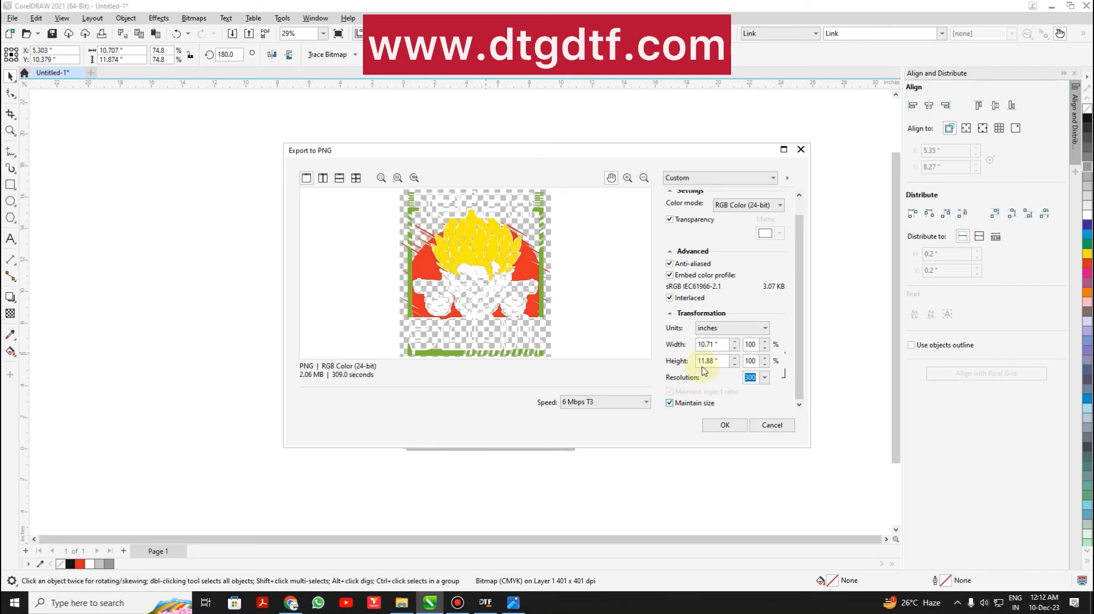
scroll(797, 287, up, 1)
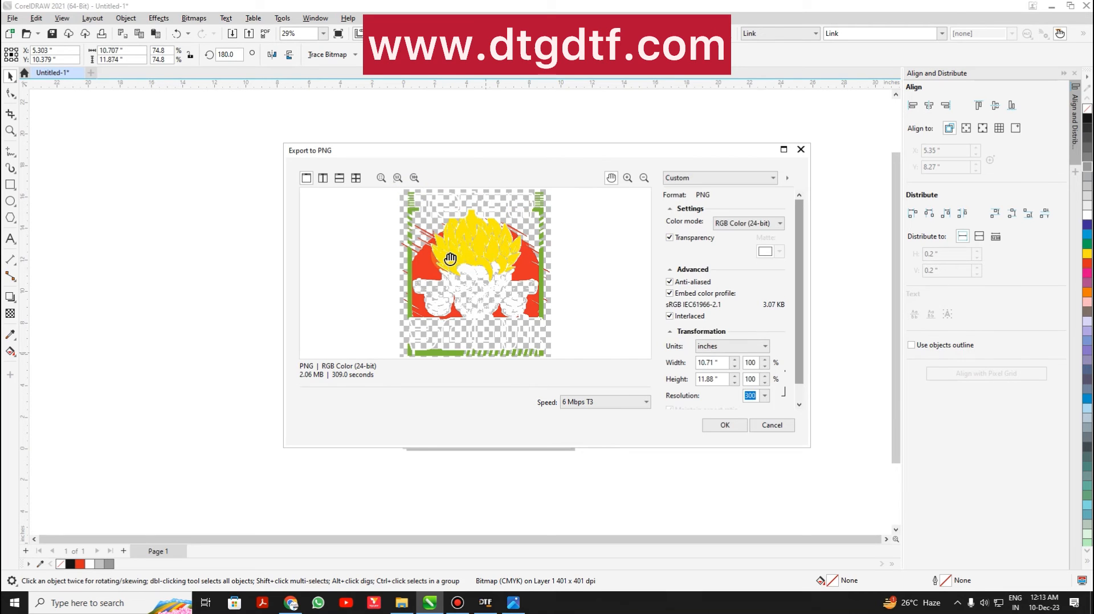
scroll(799, 365, down, 1)
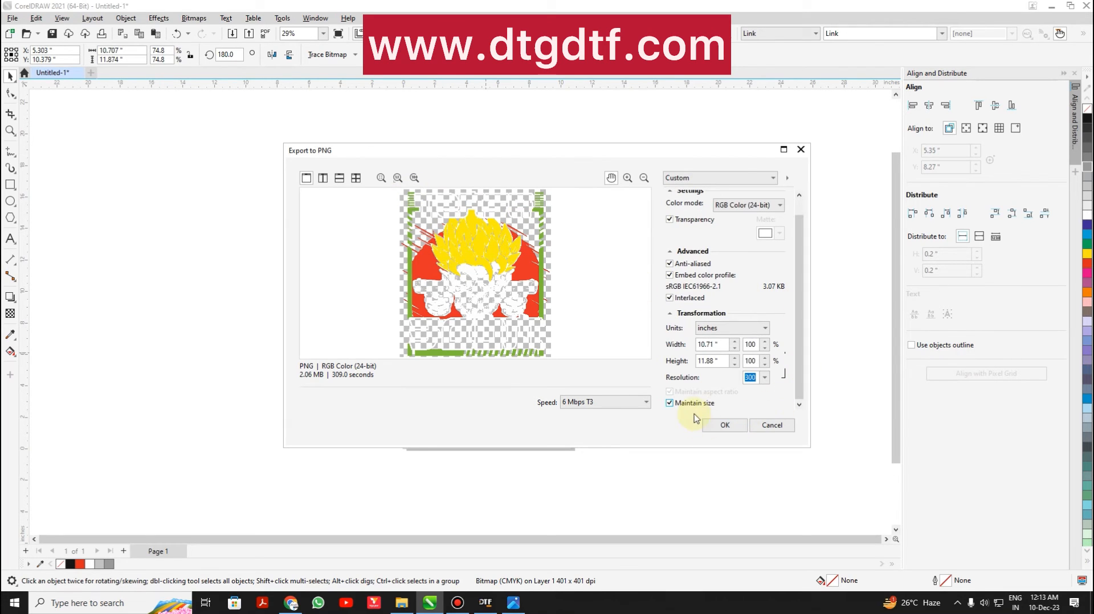
click(724, 425)
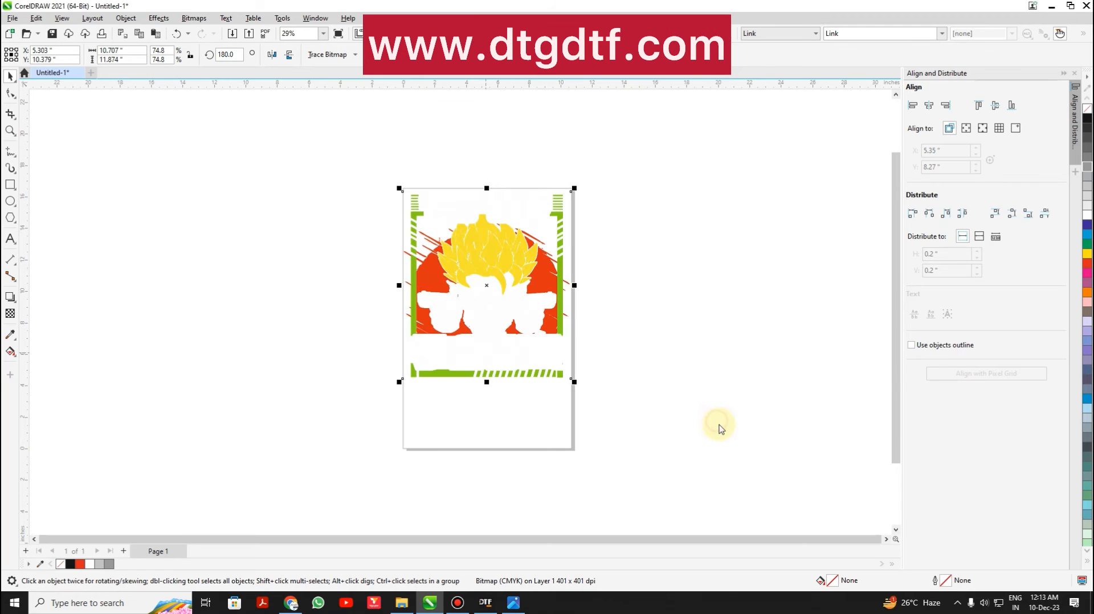
Step: Load Untitled-1.png from the desktop into AcroRIP and position it inside the print area at about 1.7 x 2.3 cm
click(1050, 5)
drag(107, 429, 513, 447)
drag(507, 568, 587, 231)
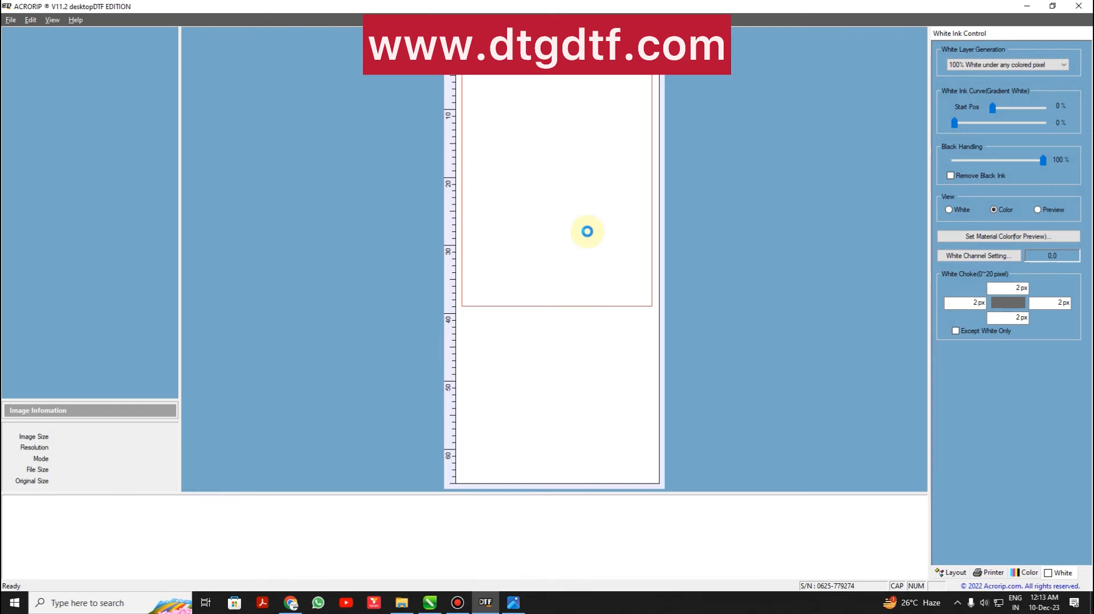
drag(560, 161, 579, 187)
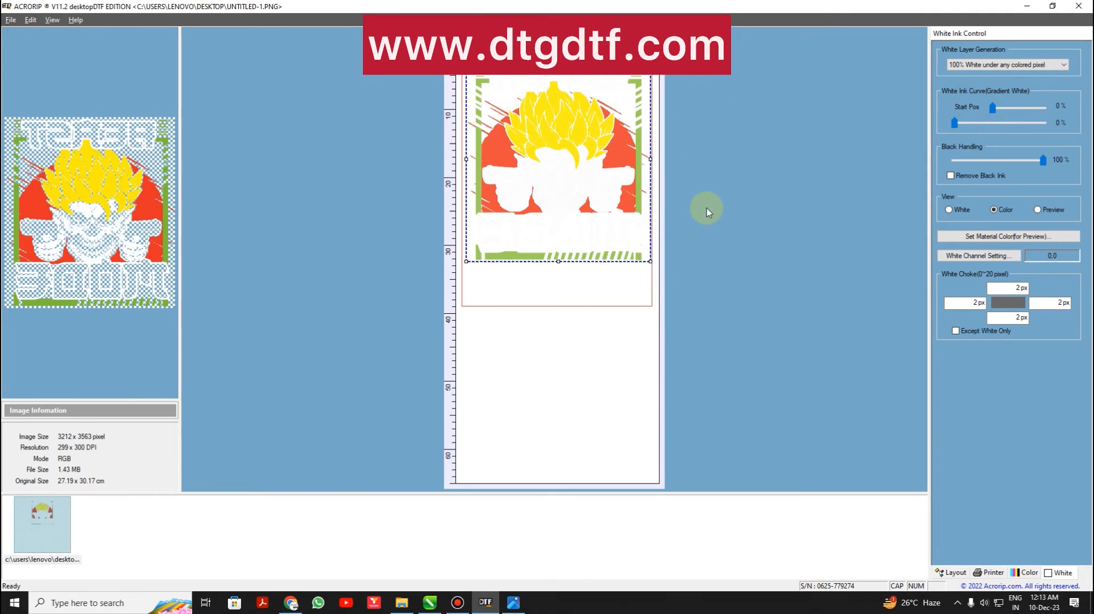
Step: Open the print settings for the loaded artwork and enable WHITE+COLOR and Print Color First
click(997, 572)
click(993, 78)
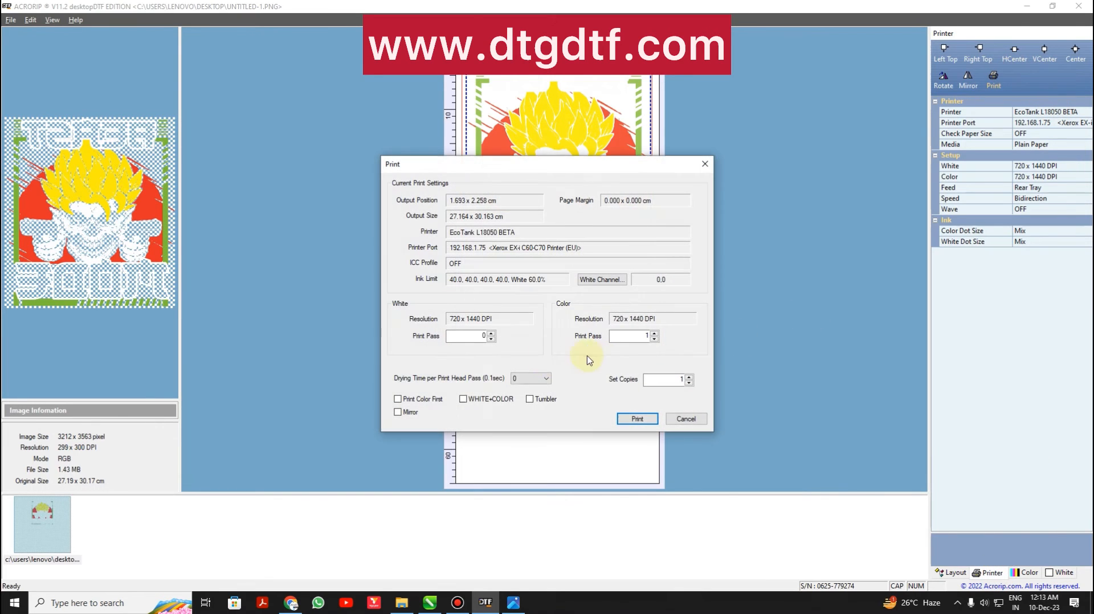
click(463, 400)
click(403, 402)
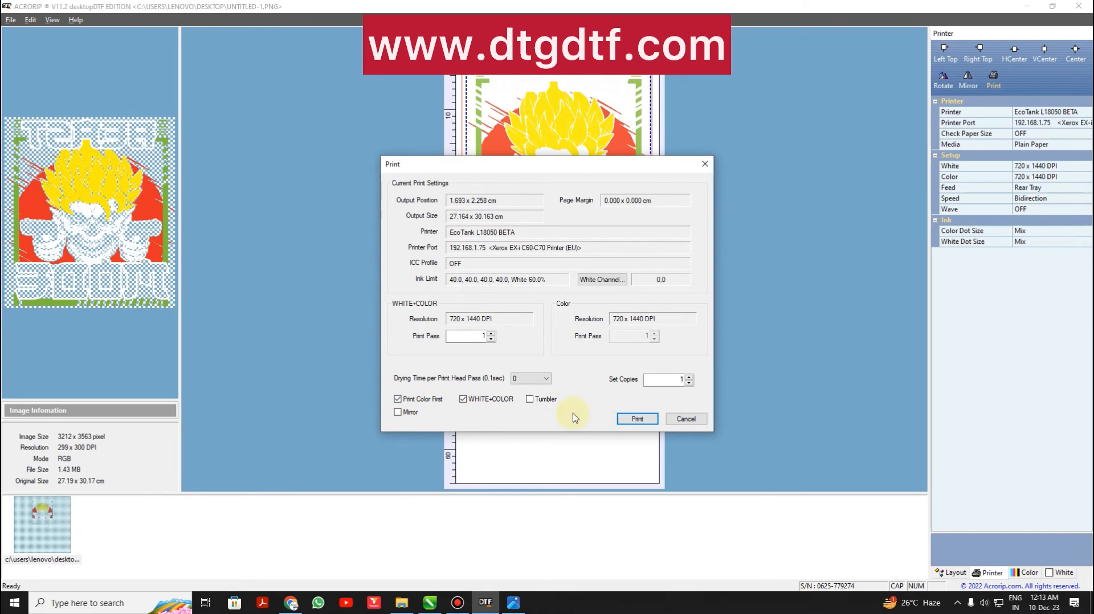
Step: Try the Tumbler option and review its nozzle choices, turn it off again and close the print settings without printing
click(531, 401)
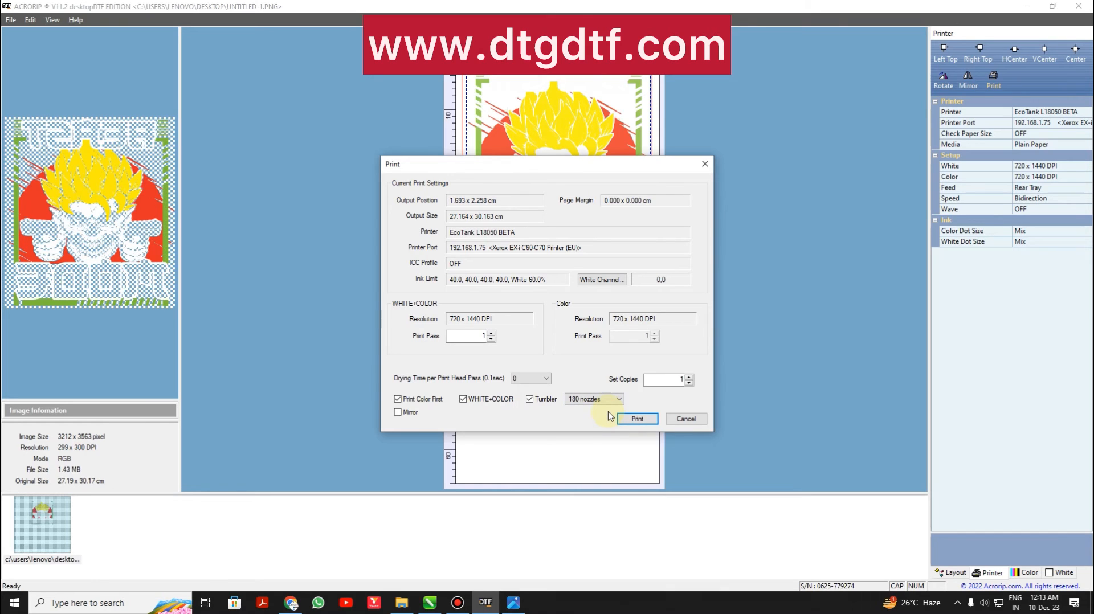
click(581, 401)
click(581, 401)
click(605, 402)
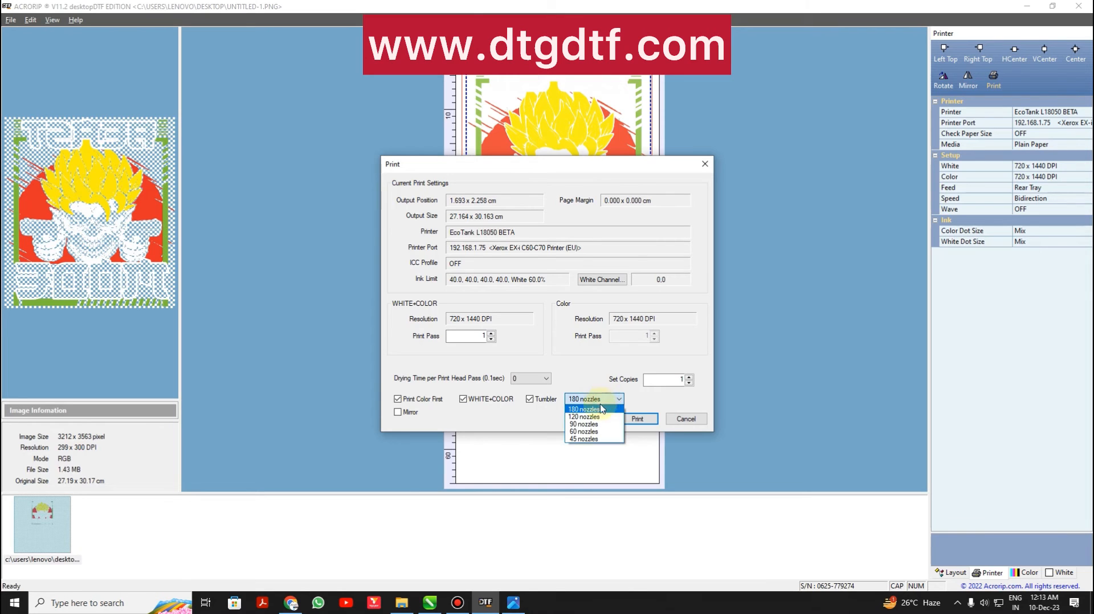
click(544, 424)
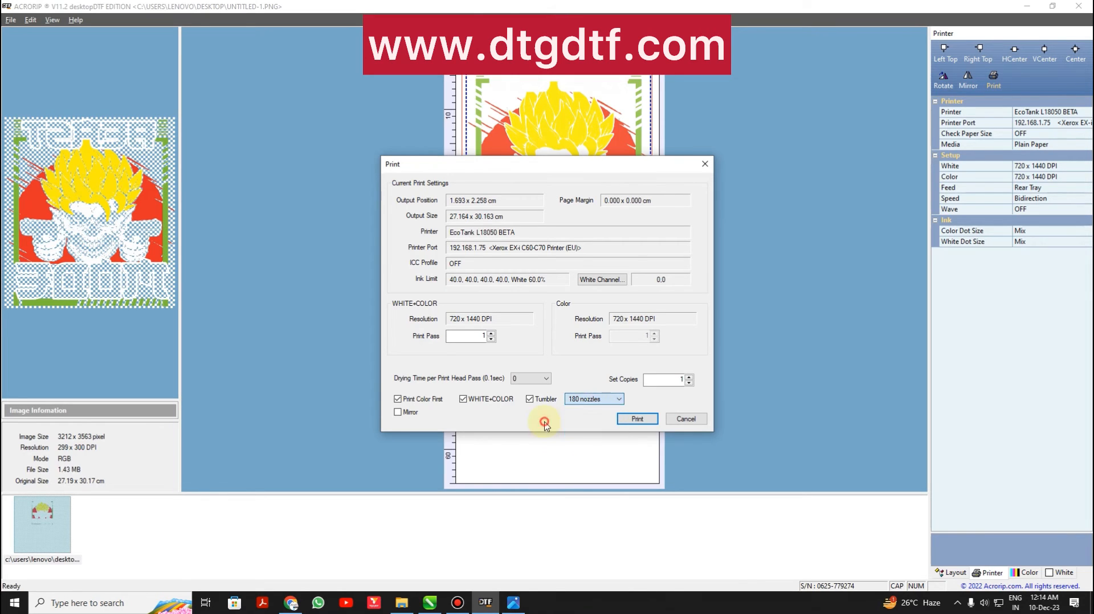
click(529, 399)
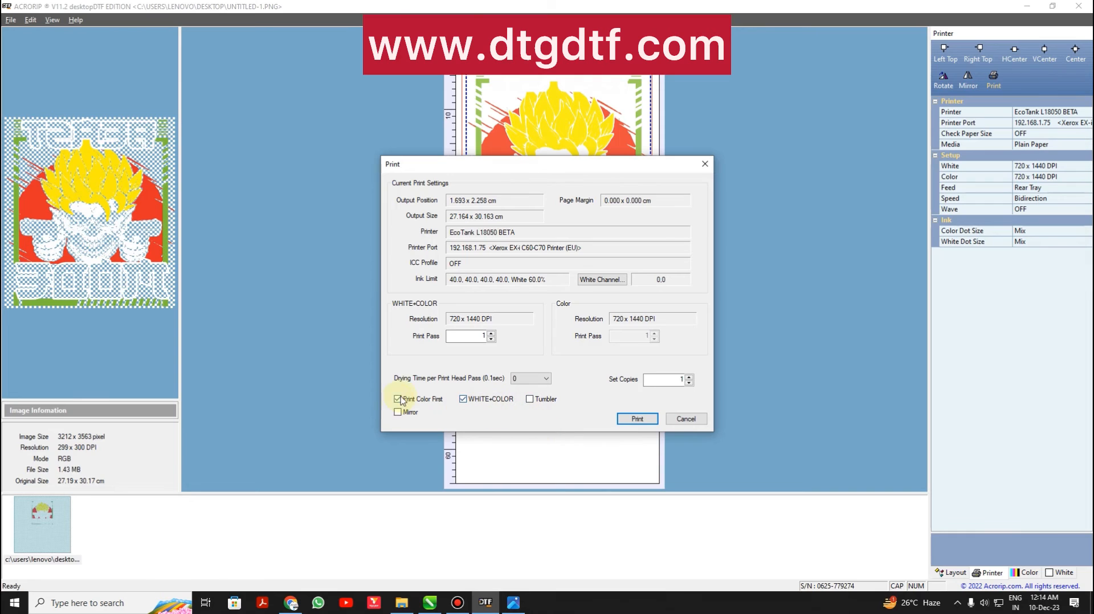
click(532, 400)
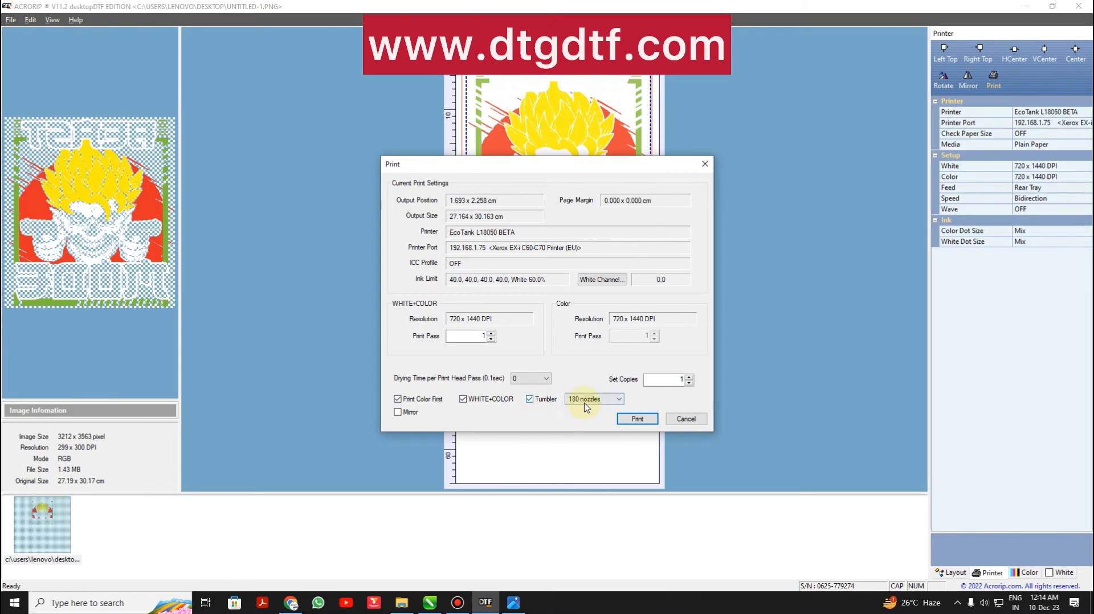
click(589, 401)
click(522, 415)
click(529, 400)
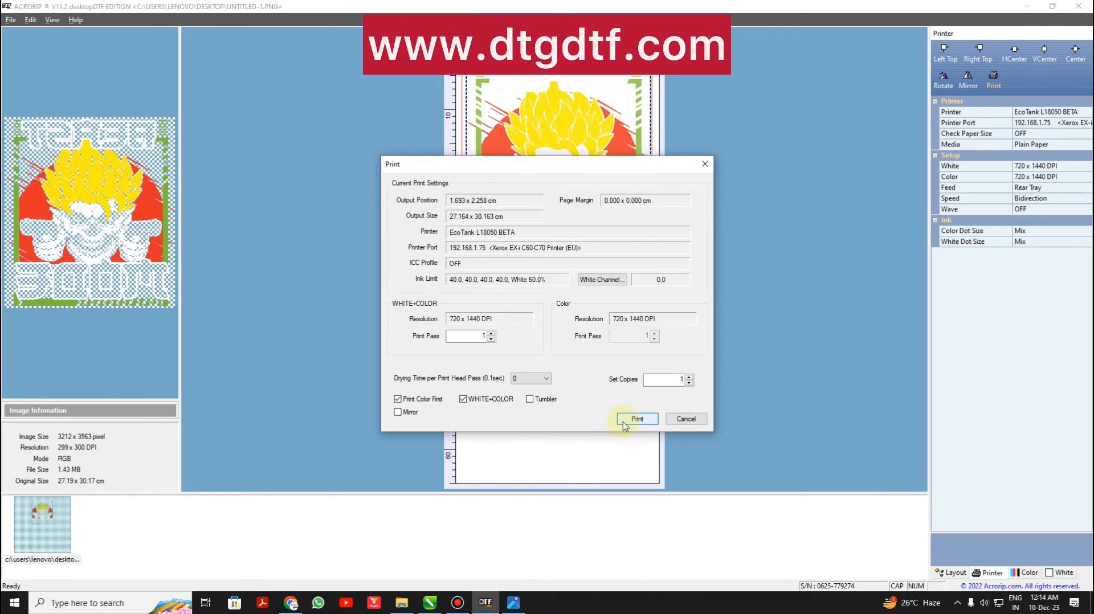
click(705, 164)
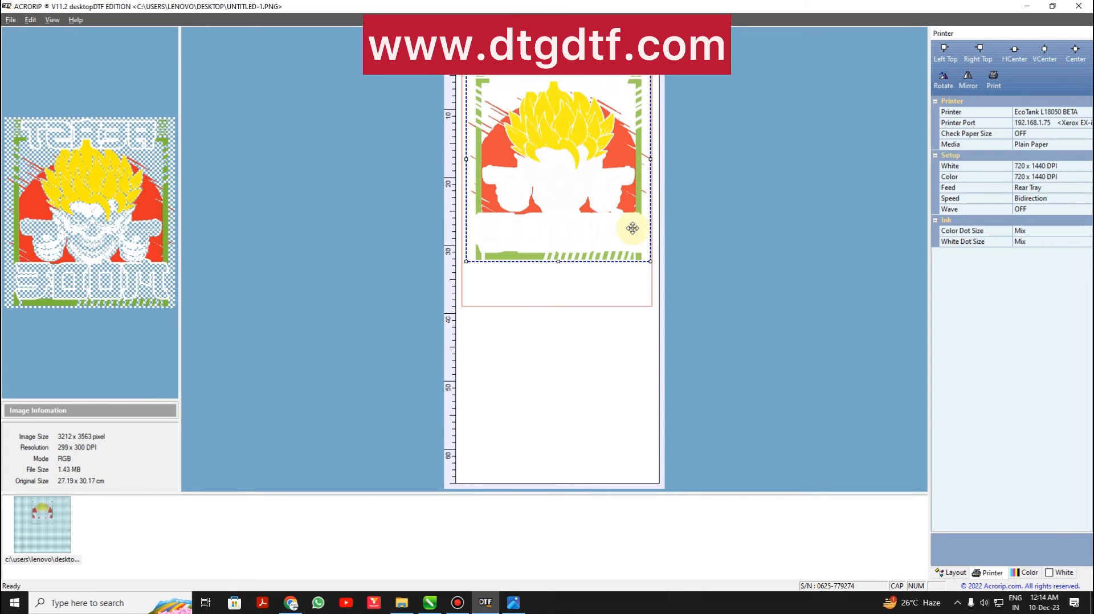
Step: Switch to CorelDRAW and add a page-frame rectangle matching the 10.7 x 16.535 inch page
click(434, 608)
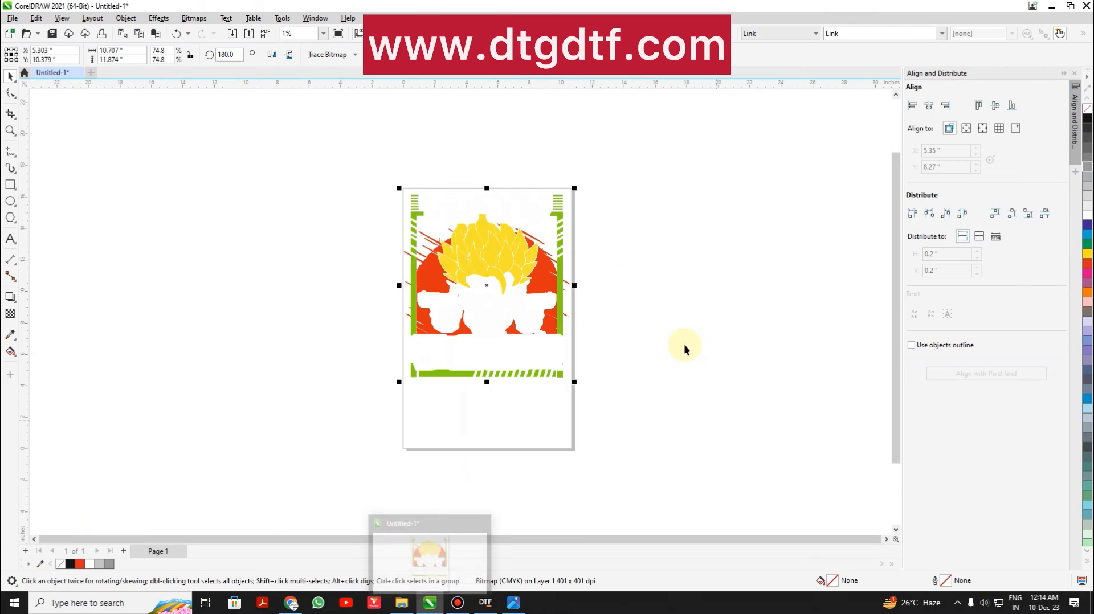
click(652, 335)
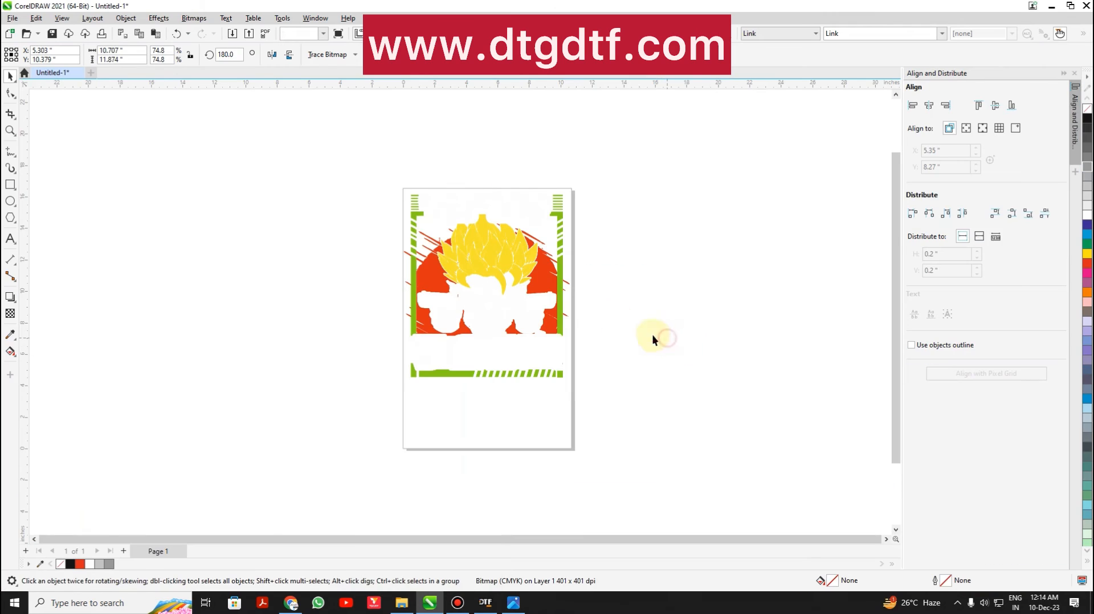
click(500, 286)
click(611, 292)
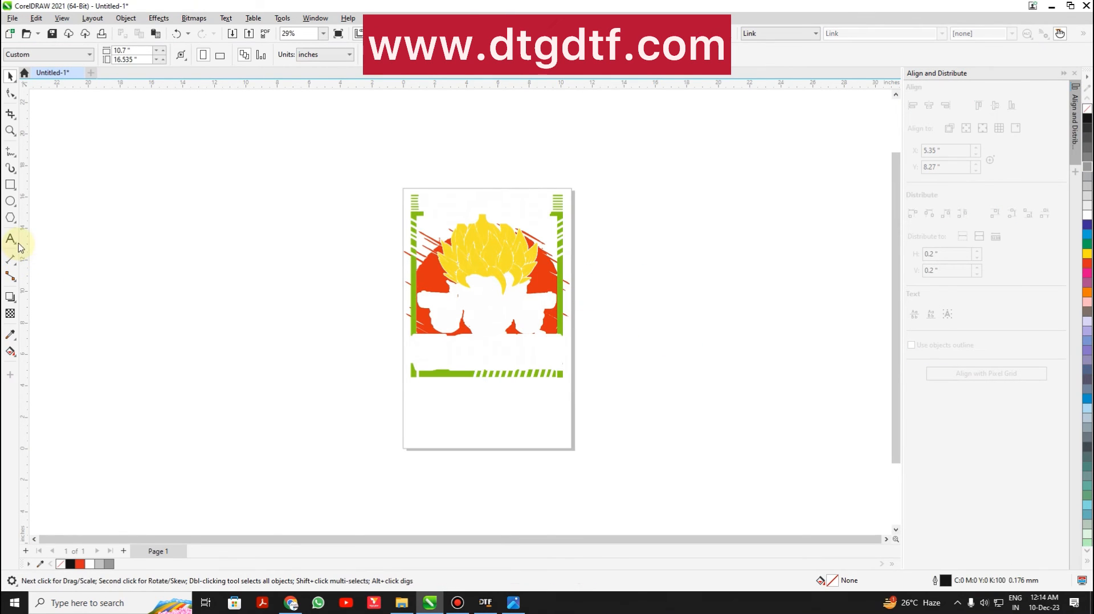
double_click(11, 184)
click(10, 76)
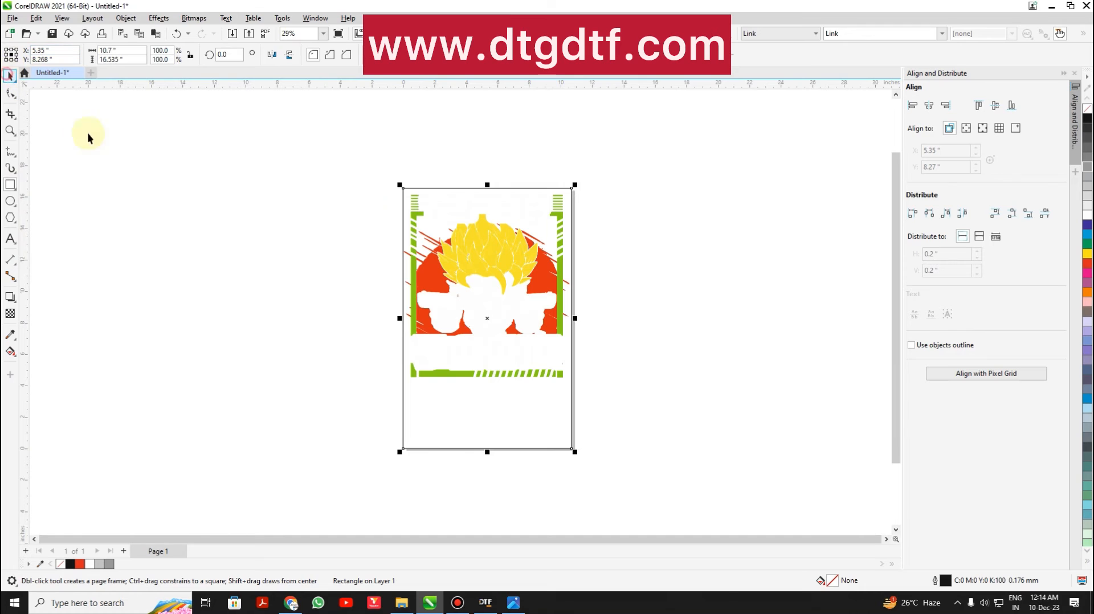
Step: Fill the page-frame rectangle with black and inspect the artwork's skull and lettering against it
click(230, 212)
click(483, 449)
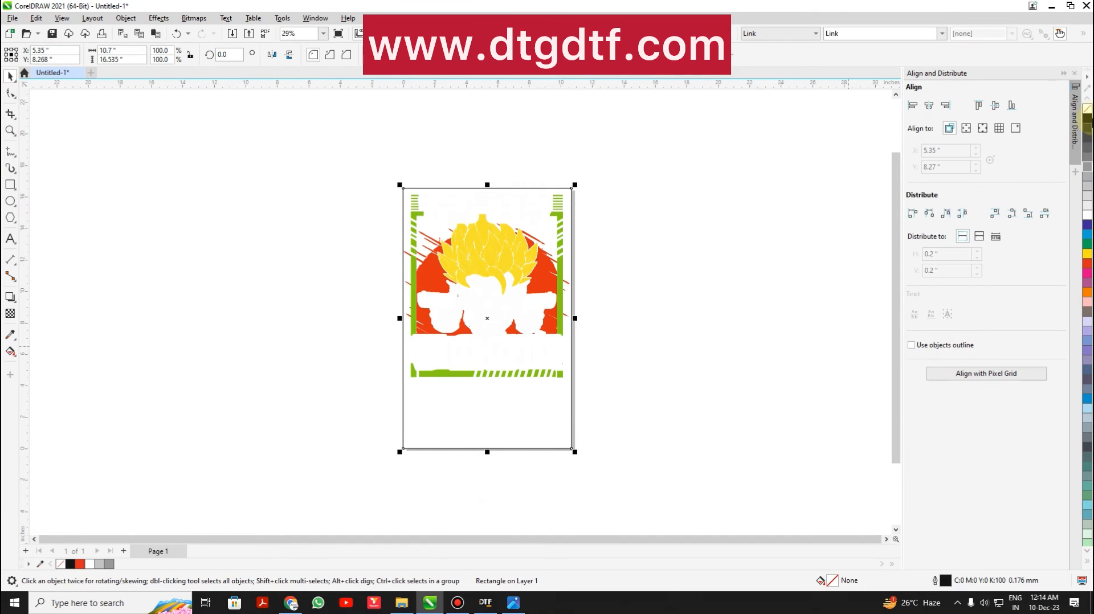
click(1088, 117)
click(682, 259)
click(498, 296)
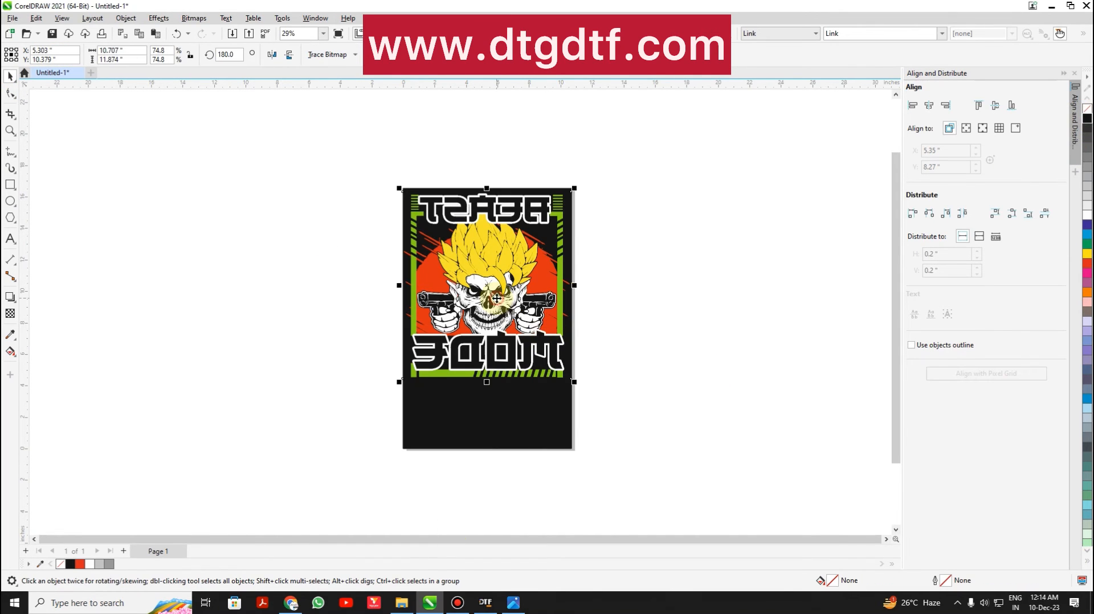
scroll(511, 300, up, 5)
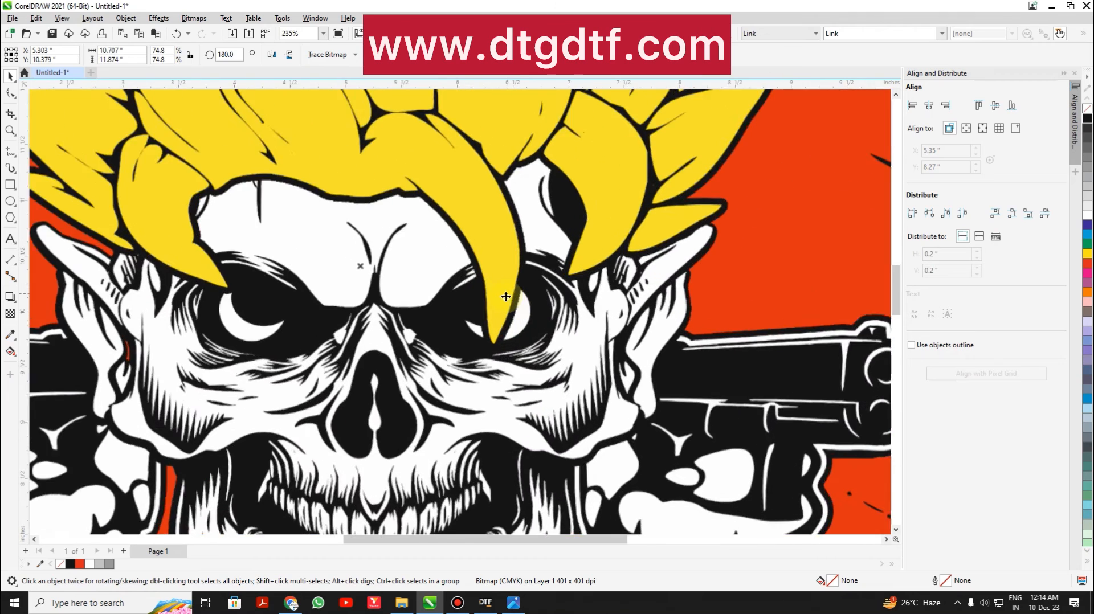
scroll(513, 293, down, 4)
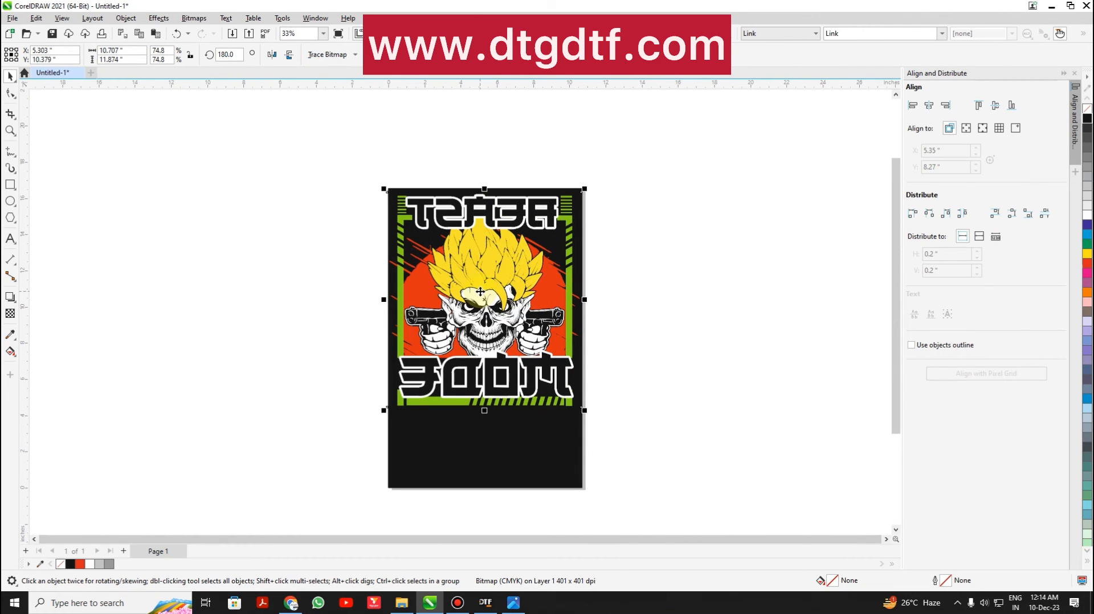
Step: Place a duplicate of the artwork beside the page at about X 17.3 in, level with the original
drag(481, 292, 661, 296)
key(ctrl+z)
drag(474, 292, 785, 291)
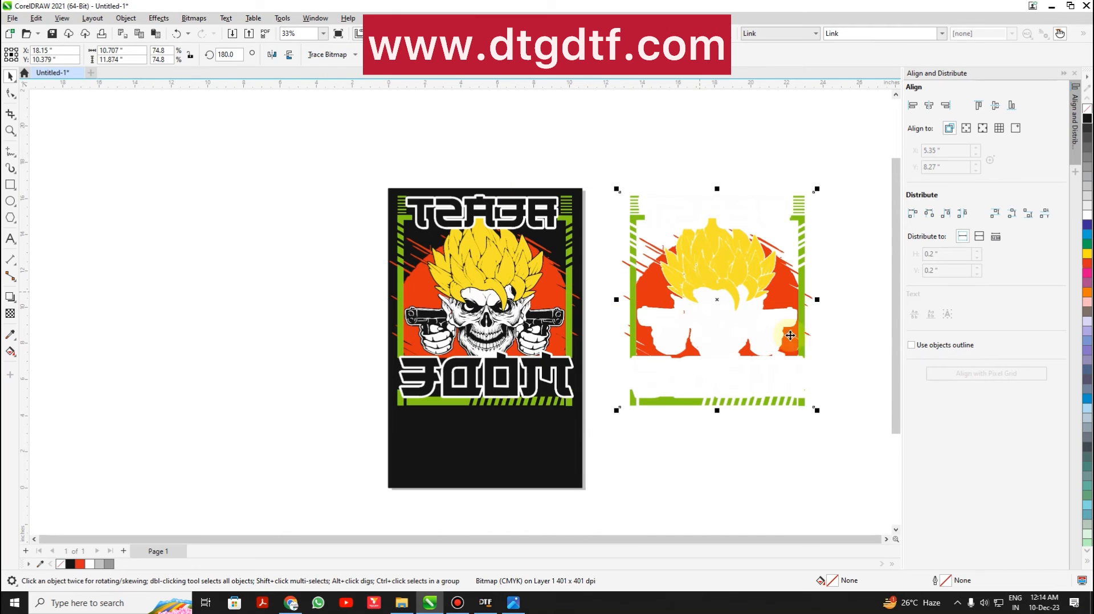
click(676, 437)
drag(693, 308, 707, 318)
click(679, 471)
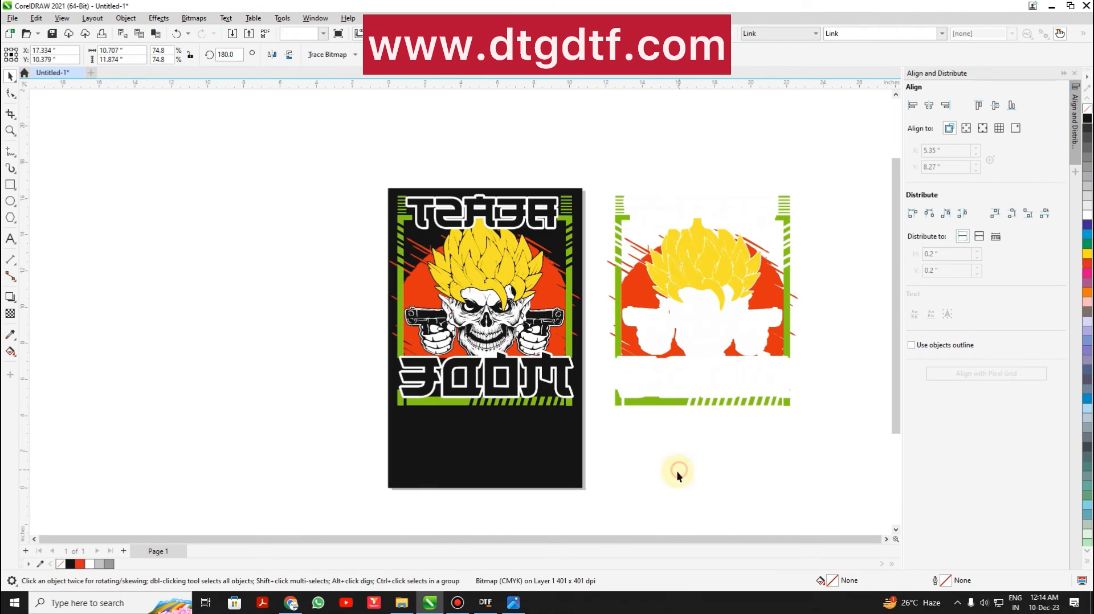
click(705, 317)
Step: Duplicate the black rectangle beside the page and send it behind the artwork copy
drag(556, 464, 734, 484)
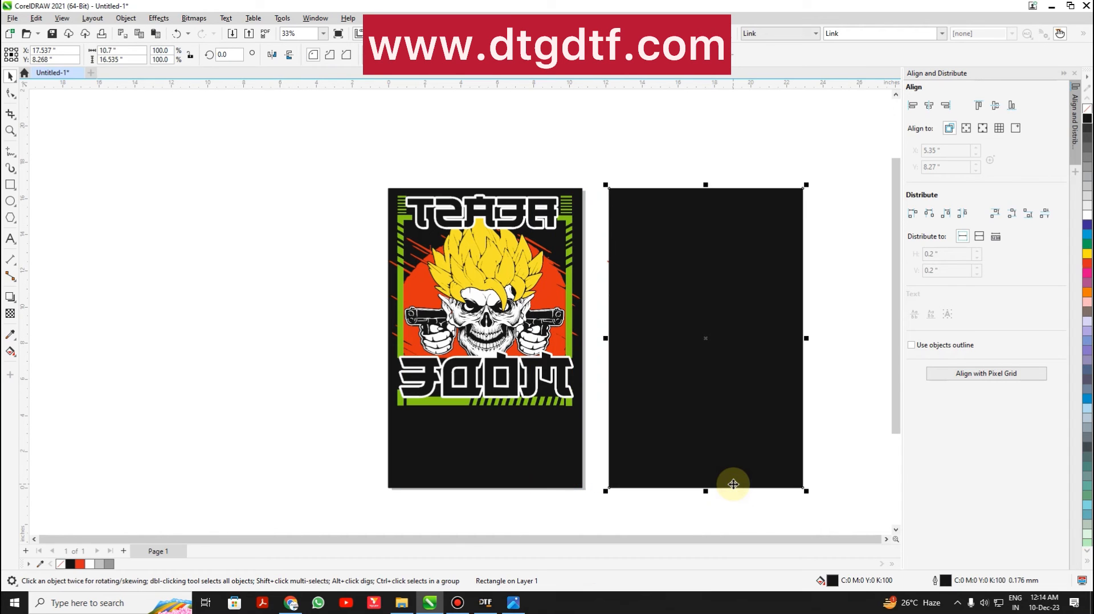
key(ctrl+Page_Down)
click(758, 367)
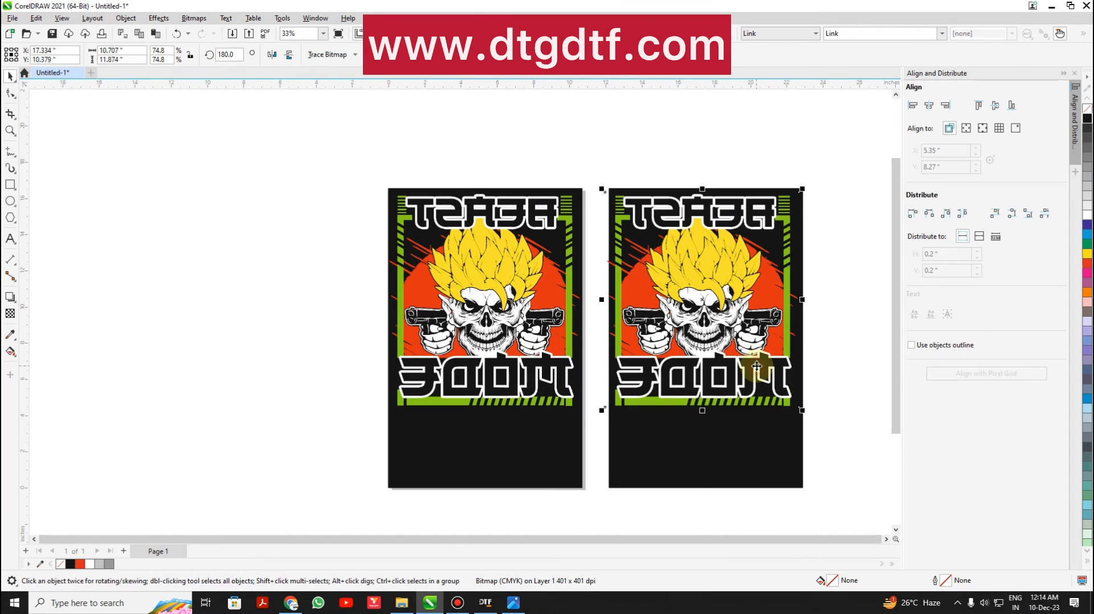
Step: Adjust the artwork copy's brightness to 13, contrast to 23 and intensity to 44, and apply the adjustment
scroll(690, 302, up, 2)
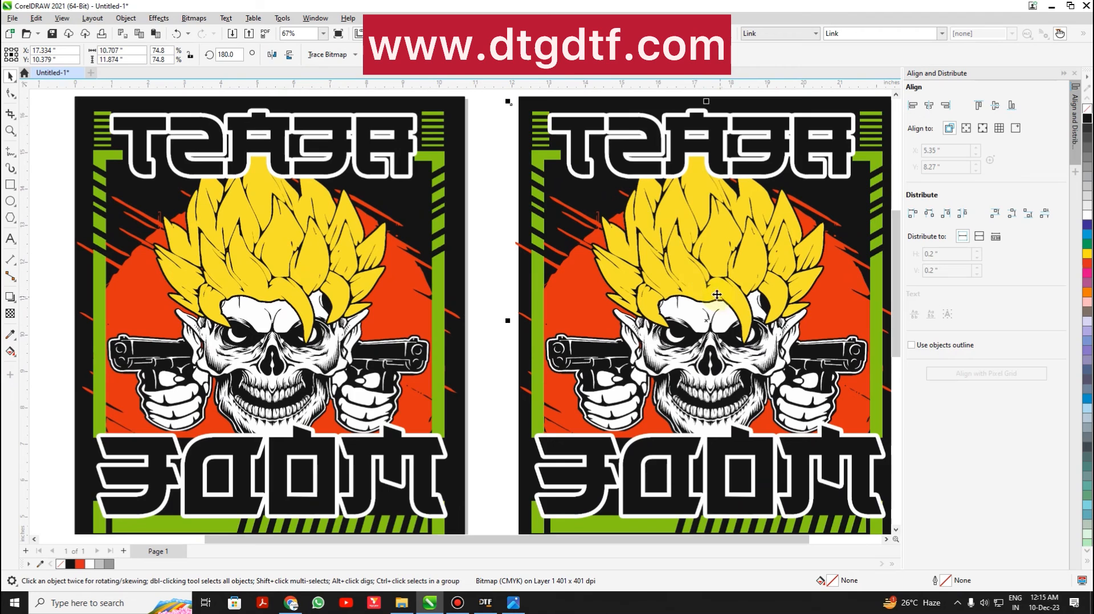
click(159, 18)
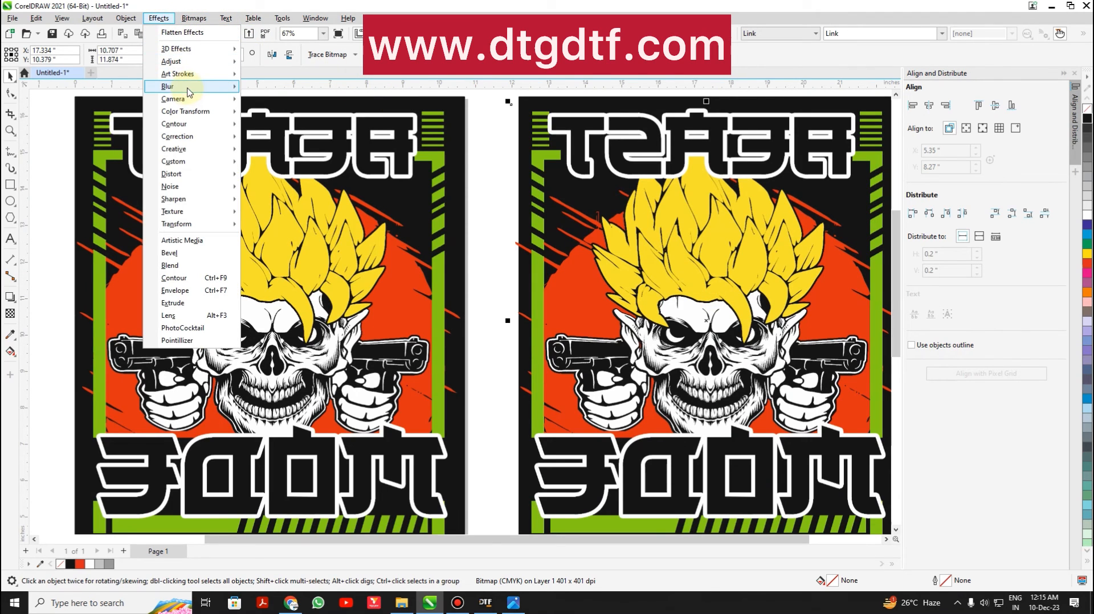
mouse_move(189, 90)
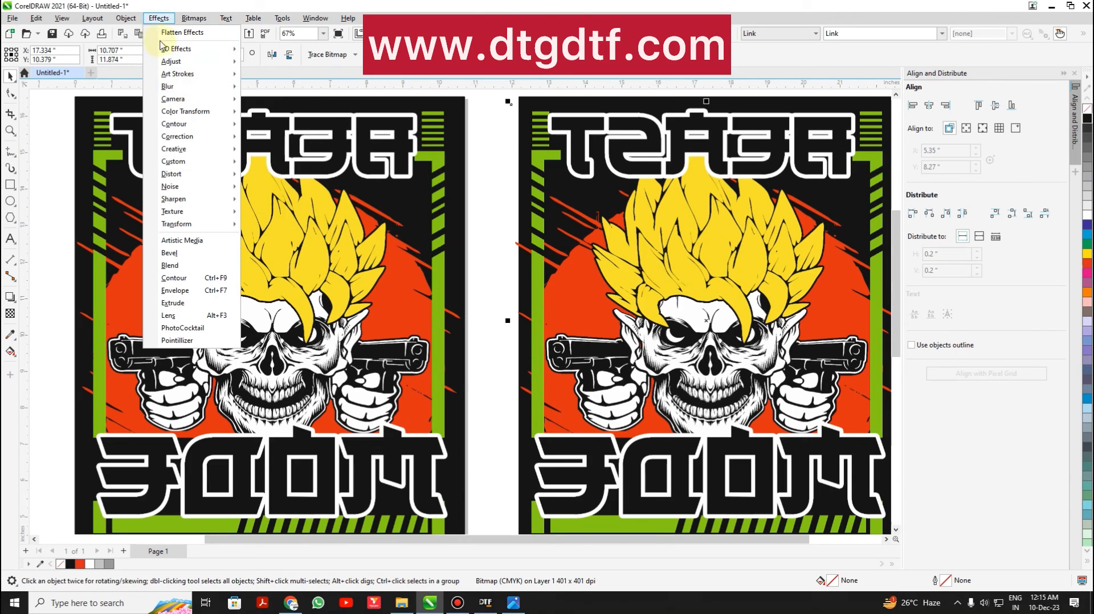
mouse_move(174, 62)
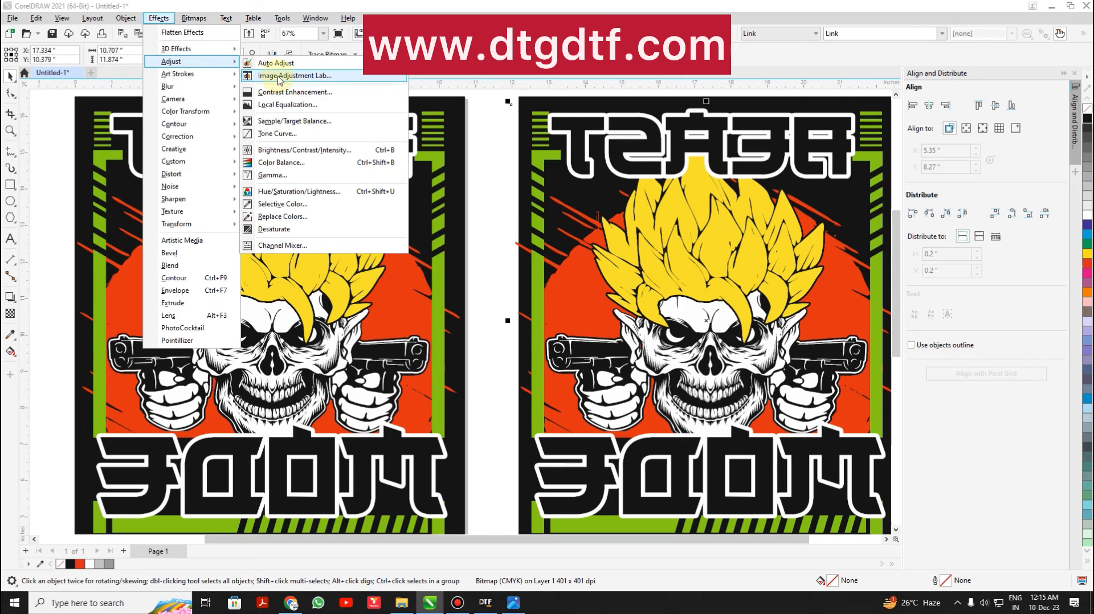
click(301, 149)
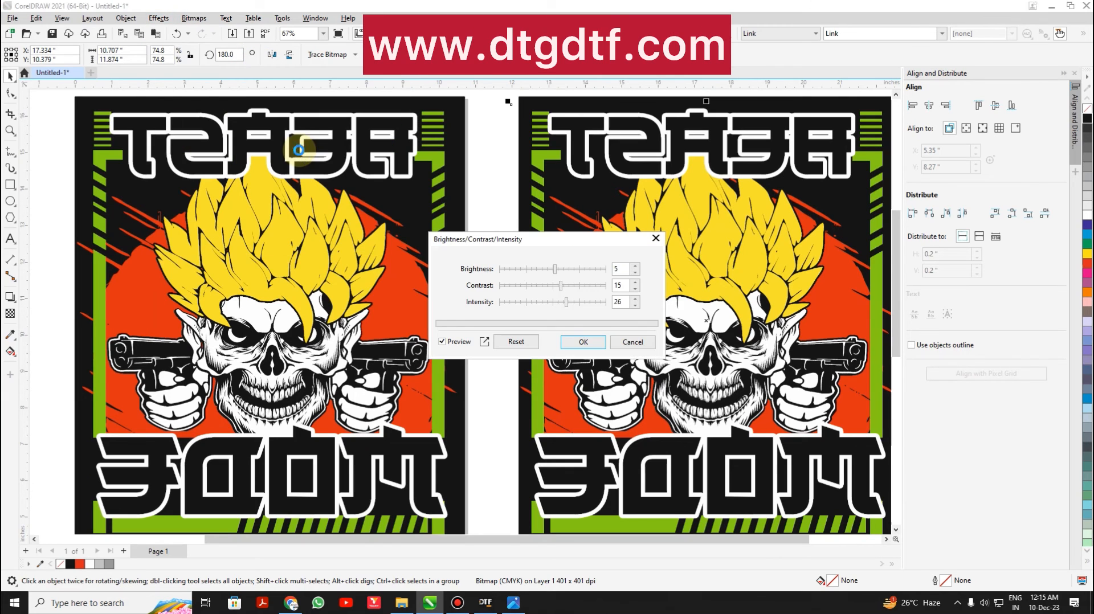
drag(580, 249, 462, 205)
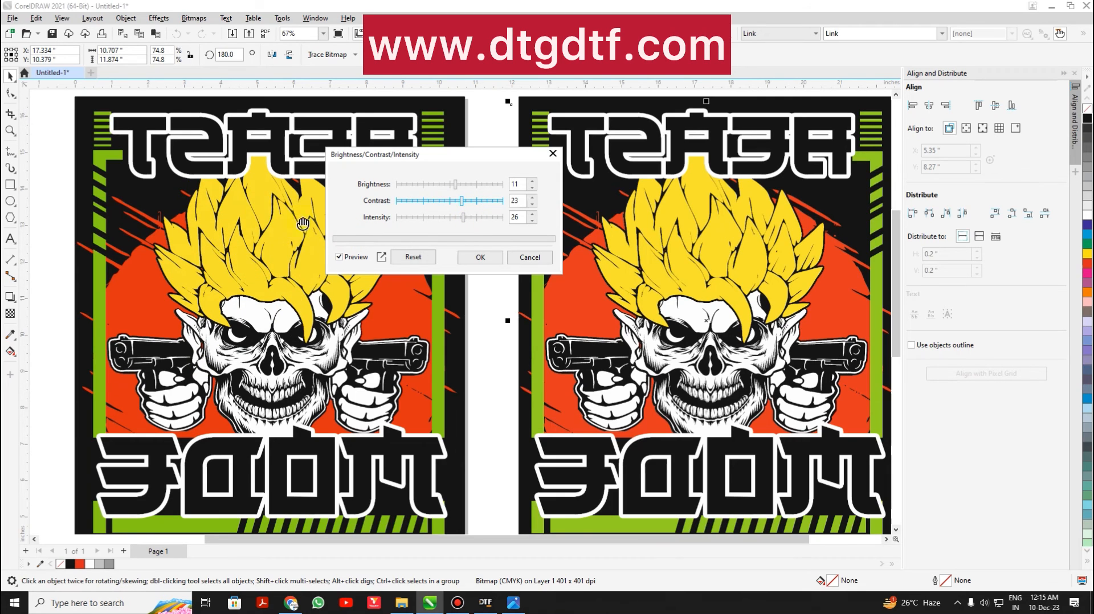
drag(467, 222, 474, 224)
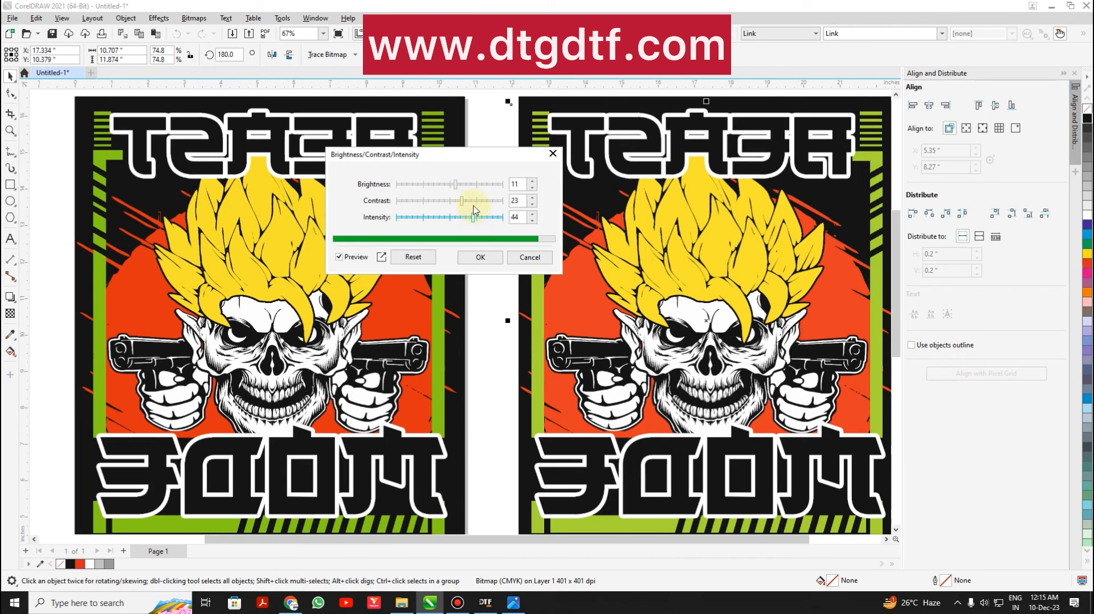
drag(456, 185, 463, 188)
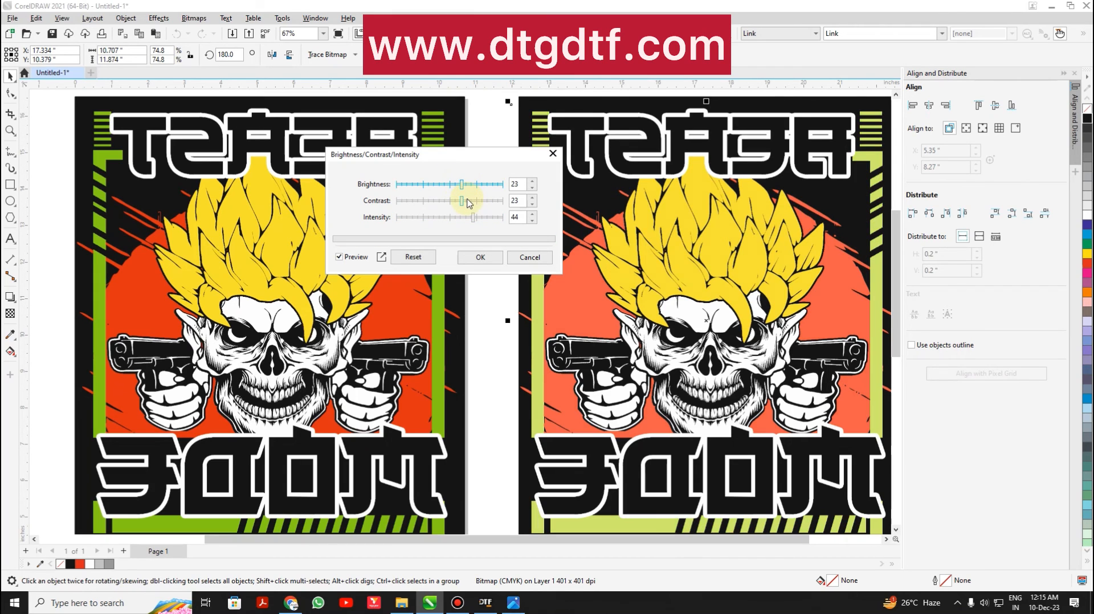
drag(461, 186, 459, 184)
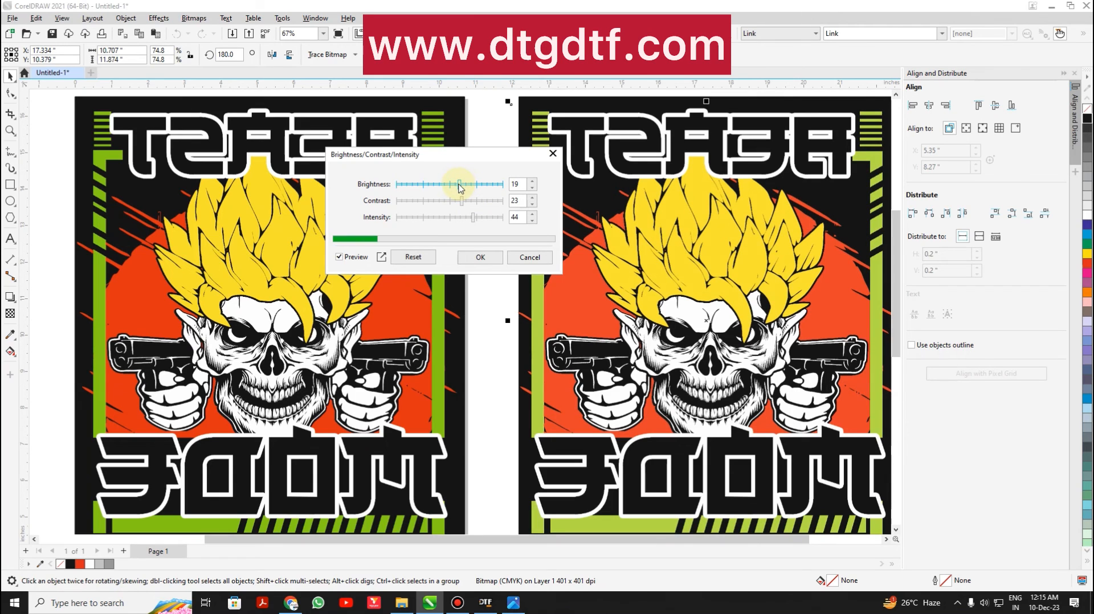
drag(459, 186, 458, 187)
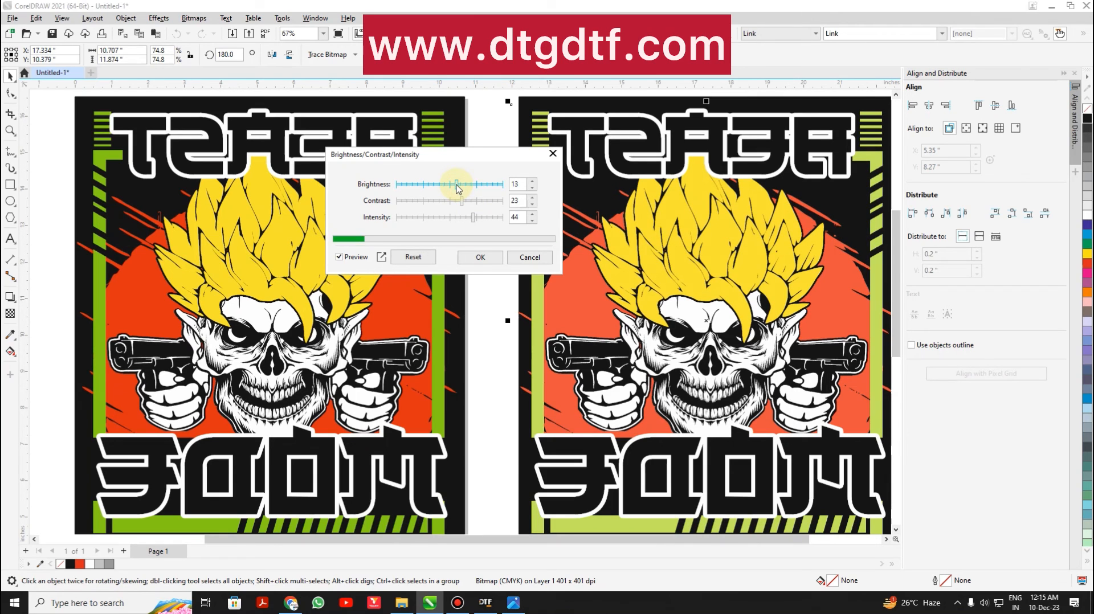
click(480, 257)
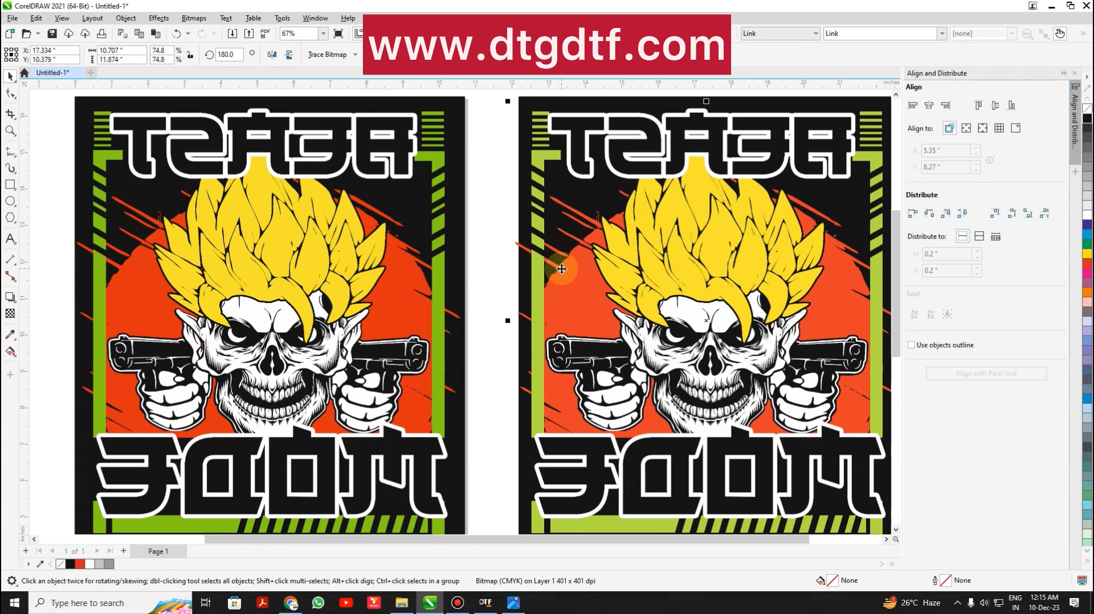
Step: Move the brightened artwork copy lower over its black backing, to about X 17.7, Y 8.9 in
scroll(664, 262, down, 3)
drag(686, 295, 699, 326)
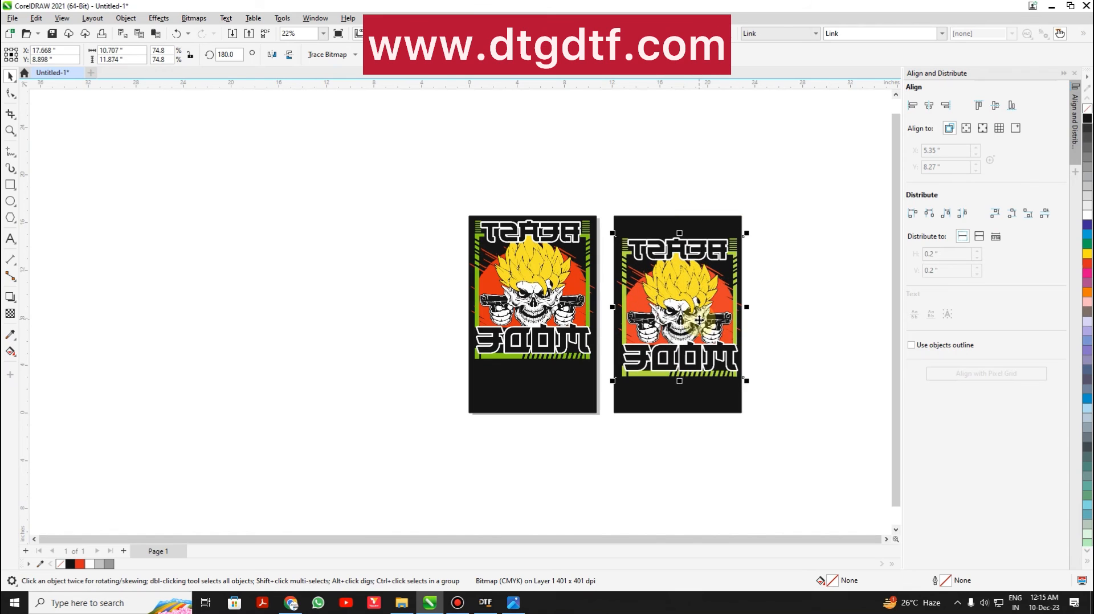
click(788, 326)
click(706, 332)
Step: Mirror the brightened artwork copy horizontally so that its lettering reads BEAST MODE
key(ctrl+e)
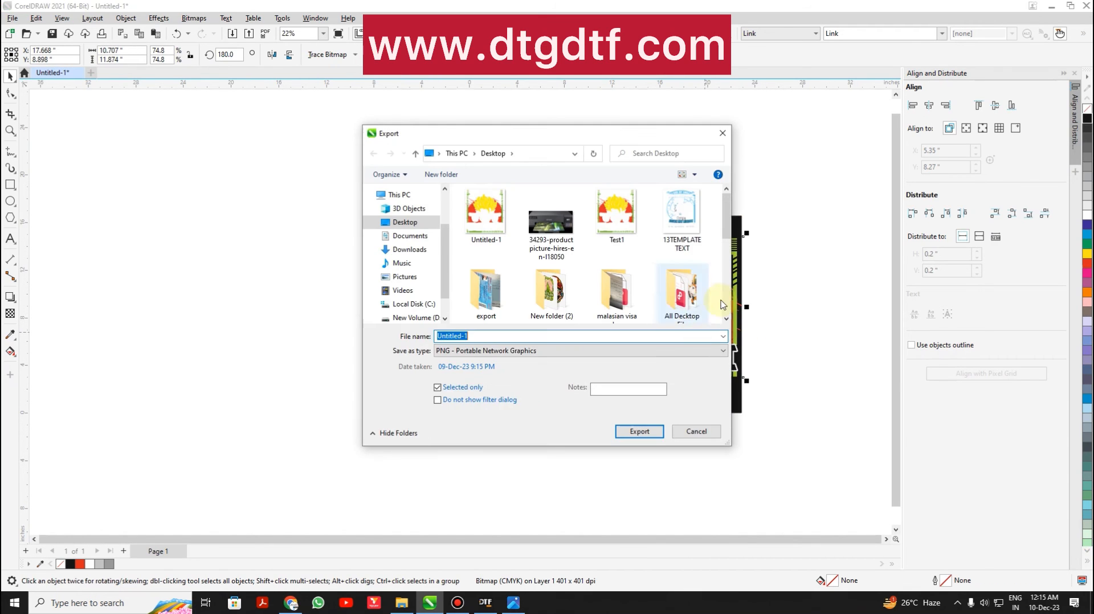
click(722, 134)
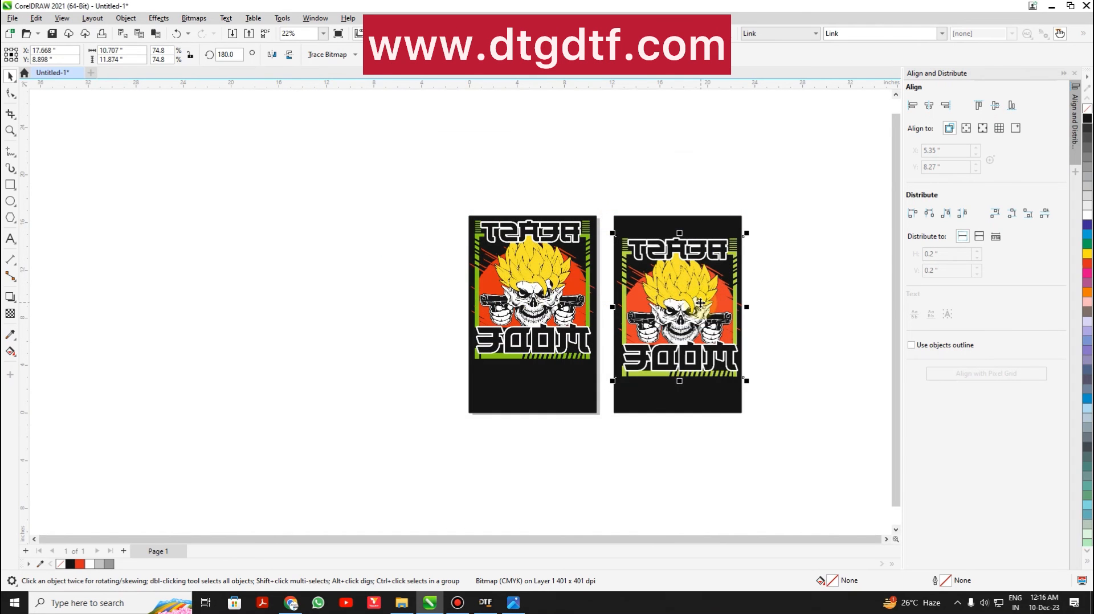
scroll(690, 268, up, 2)
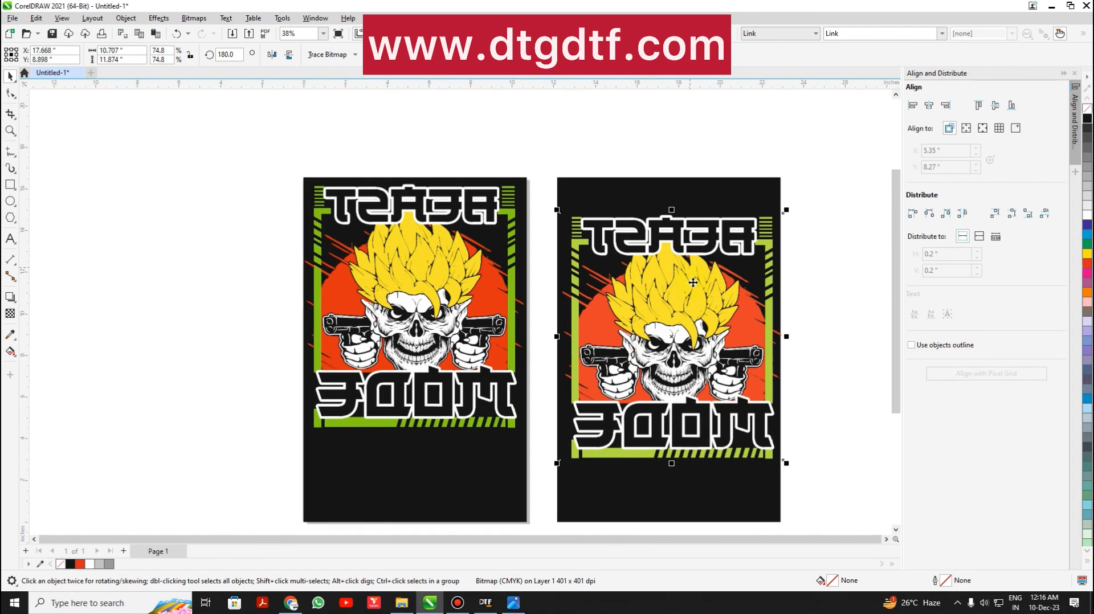
click(272, 54)
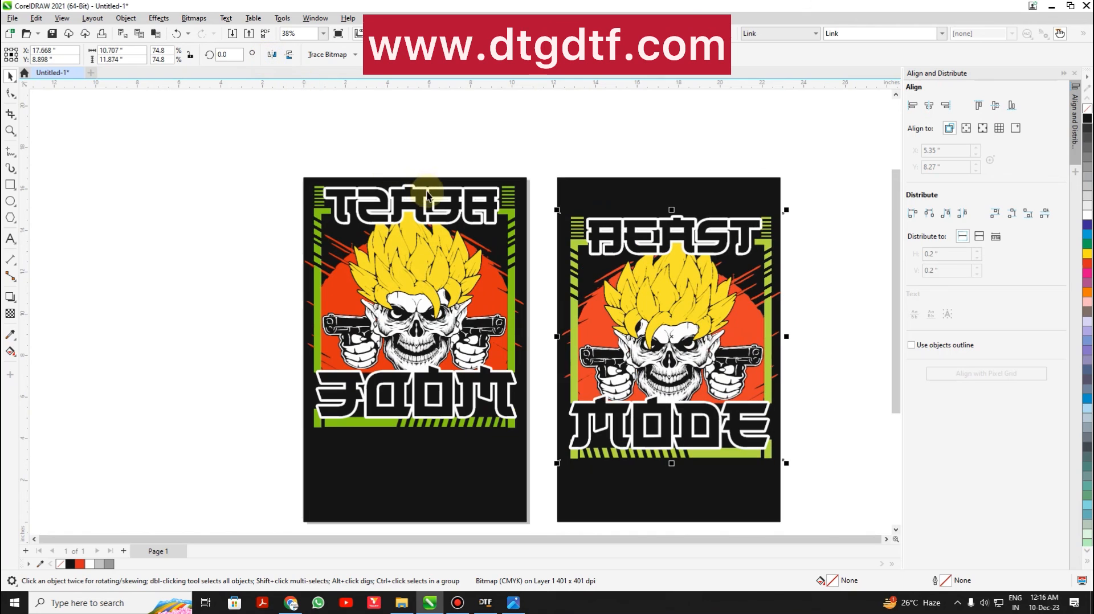
Step: Export only the selected copy to the Desktop as PNG "TEST 3" in RGB Color (24-bit) with transparency at 300 dpi
key(ctrl+e)
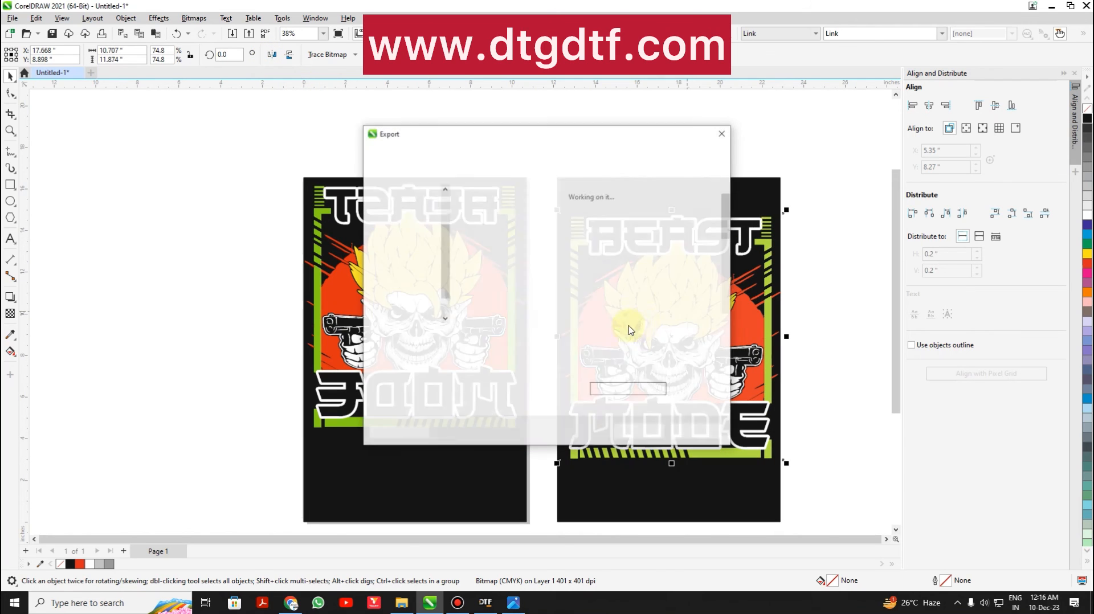
text(TEST 3)
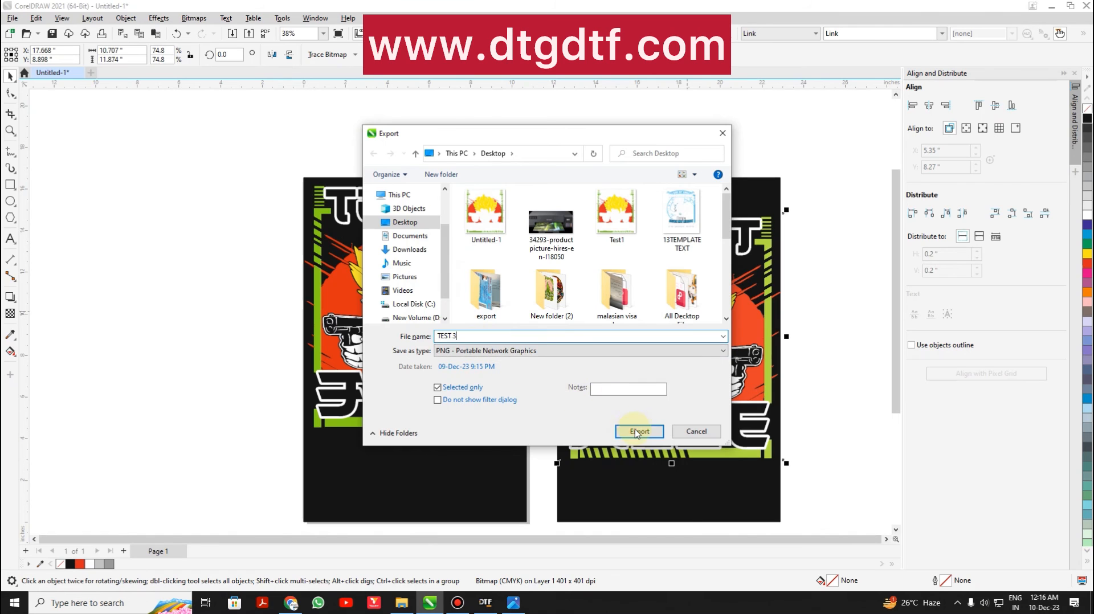
click(638, 433)
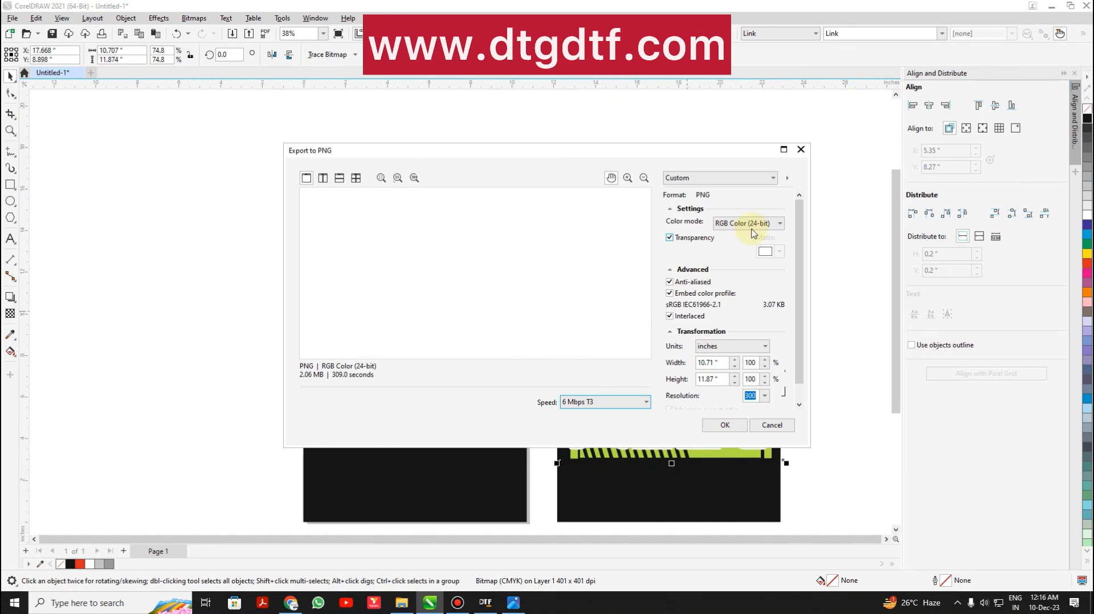
scroll(796, 331, down, 1)
click(695, 405)
click(725, 425)
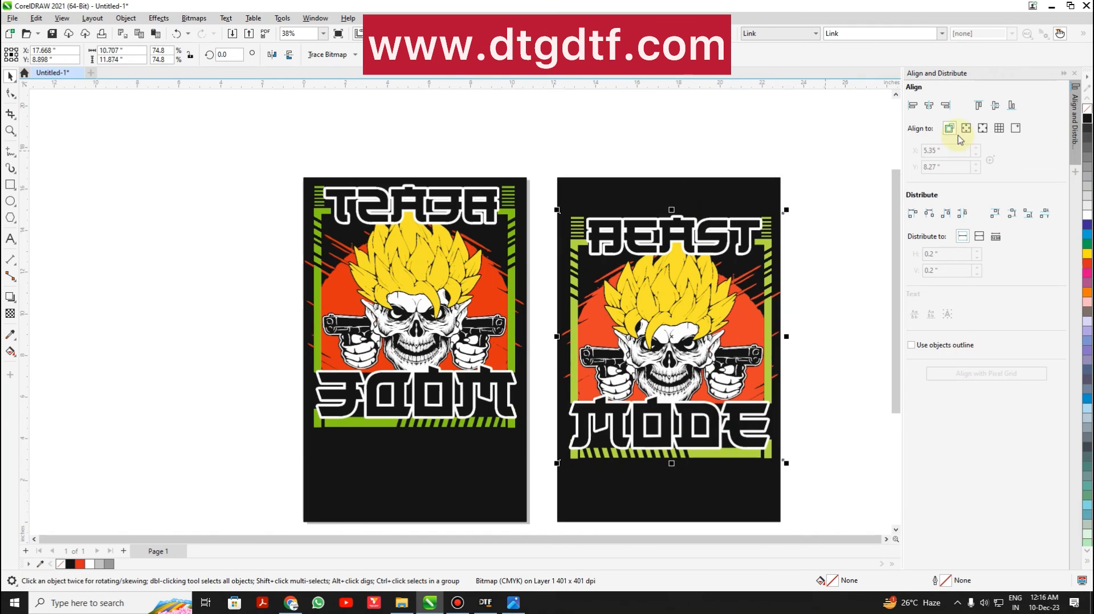
Step: Switch to AcroRIP and load TEST 3.png from the desktop
click(1051, 6)
click(1029, 10)
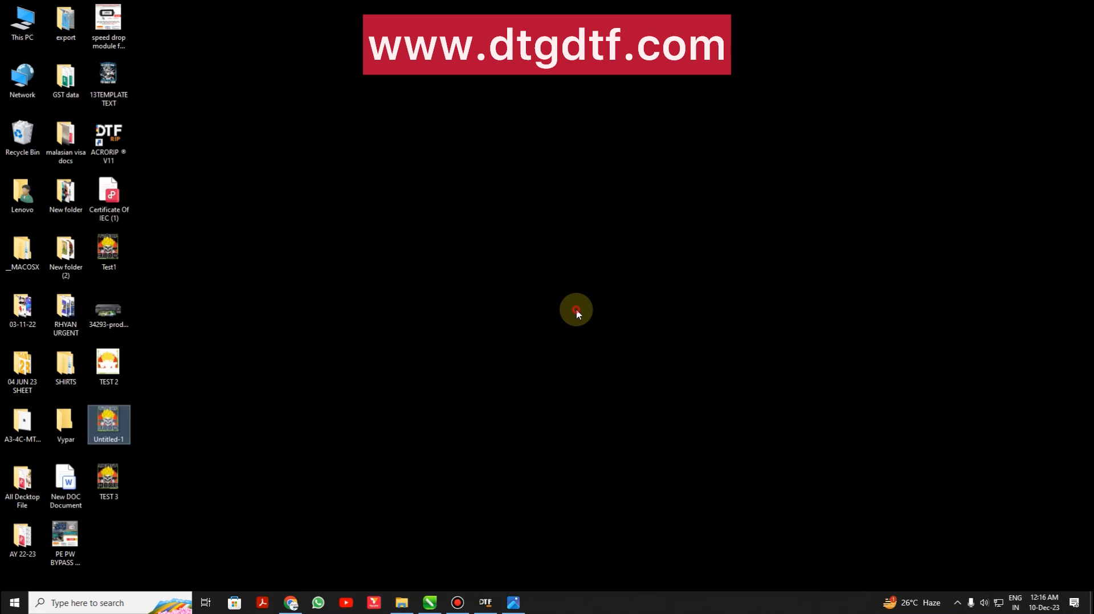
drag(108, 481, 514, 429)
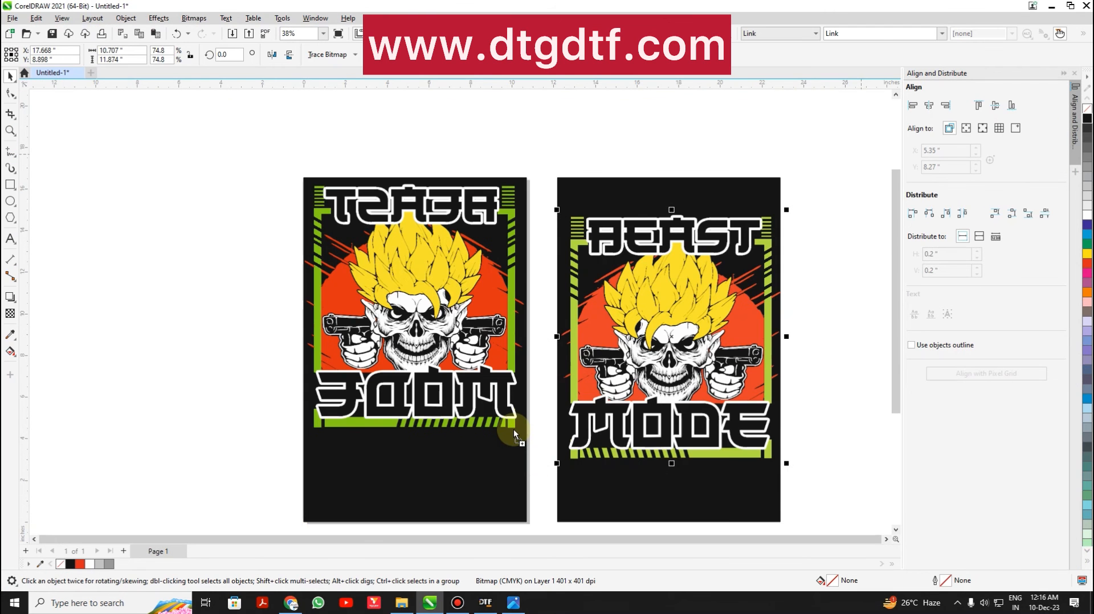
click(485, 602)
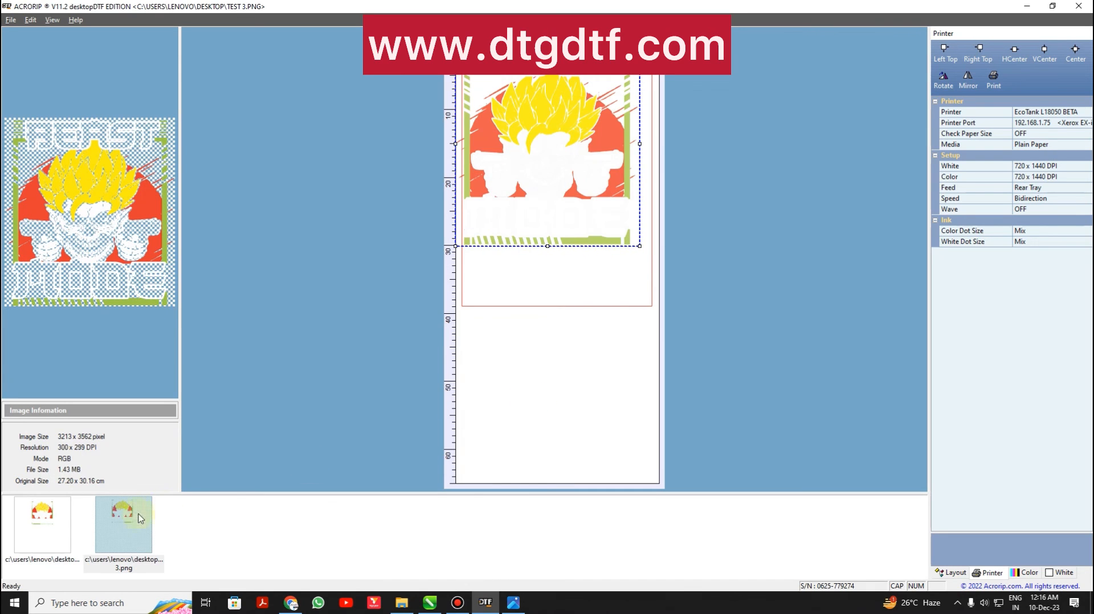
Step: Compare the colours and orientation of Untitled-1.png and TEST 3.png by alternating between the two loaded images
click(56, 519)
click(131, 529)
click(62, 529)
click(117, 532)
click(57, 528)
click(133, 537)
click(67, 536)
click(136, 539)
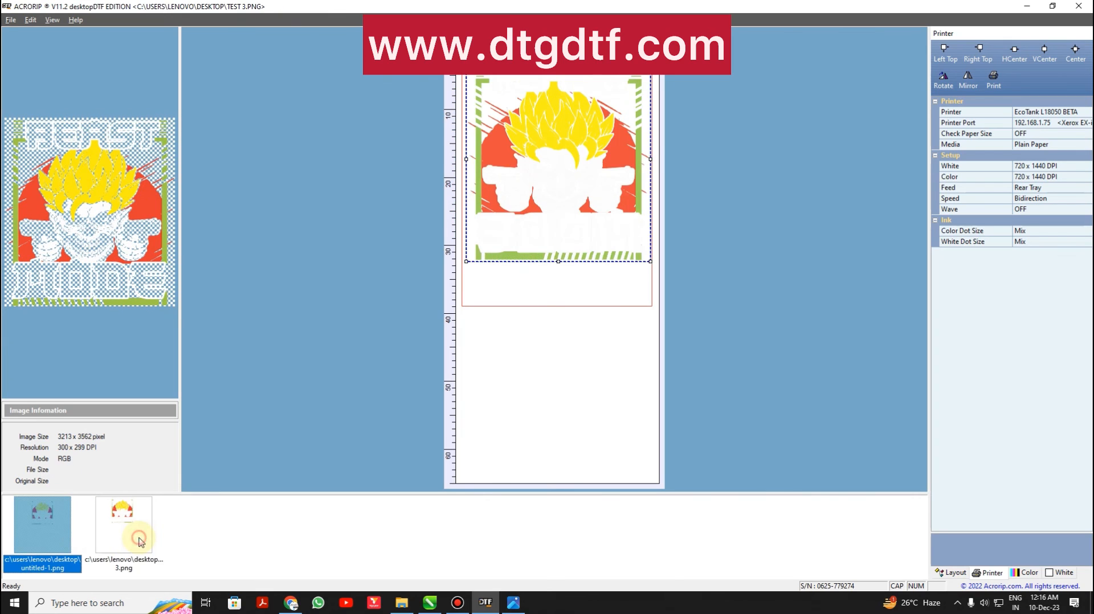
Step: Select Untitled-1.png and mirror it in the print layout
click(67, 539)
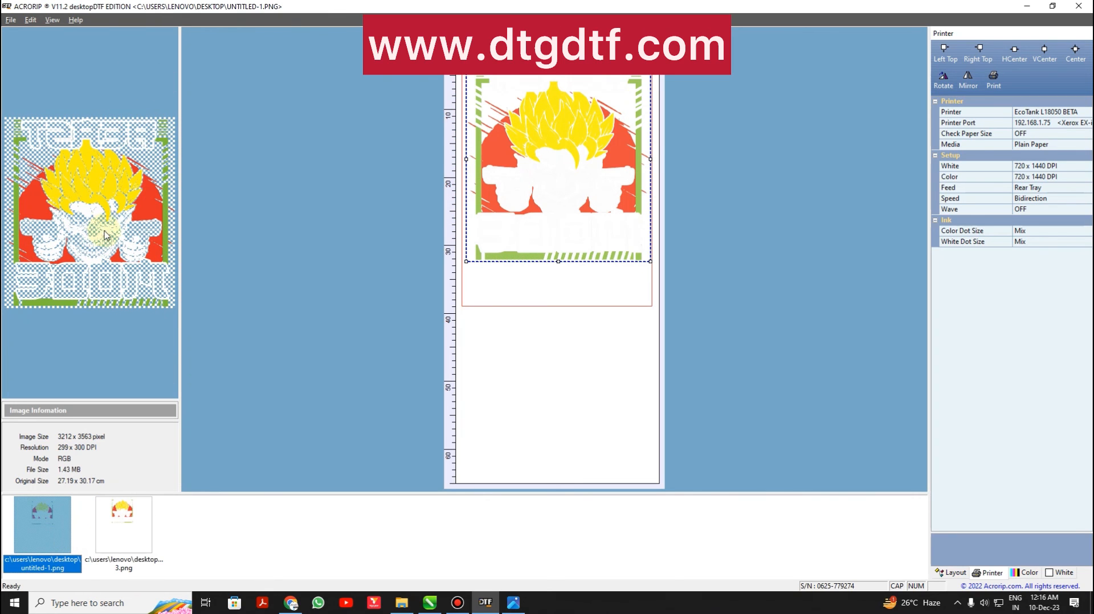
click(966, 75)
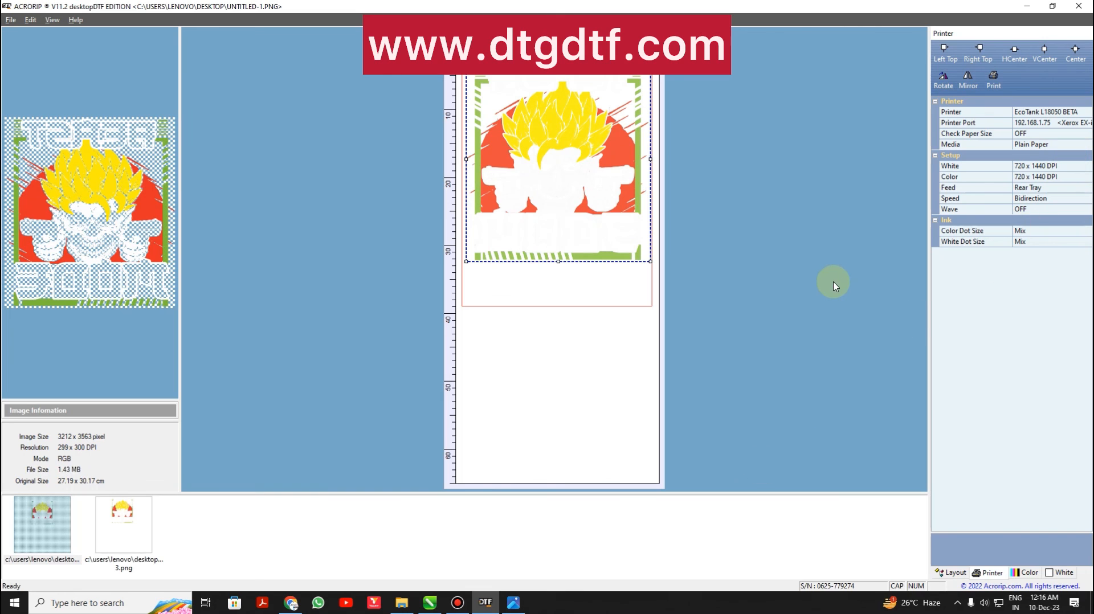
click(995, 79)
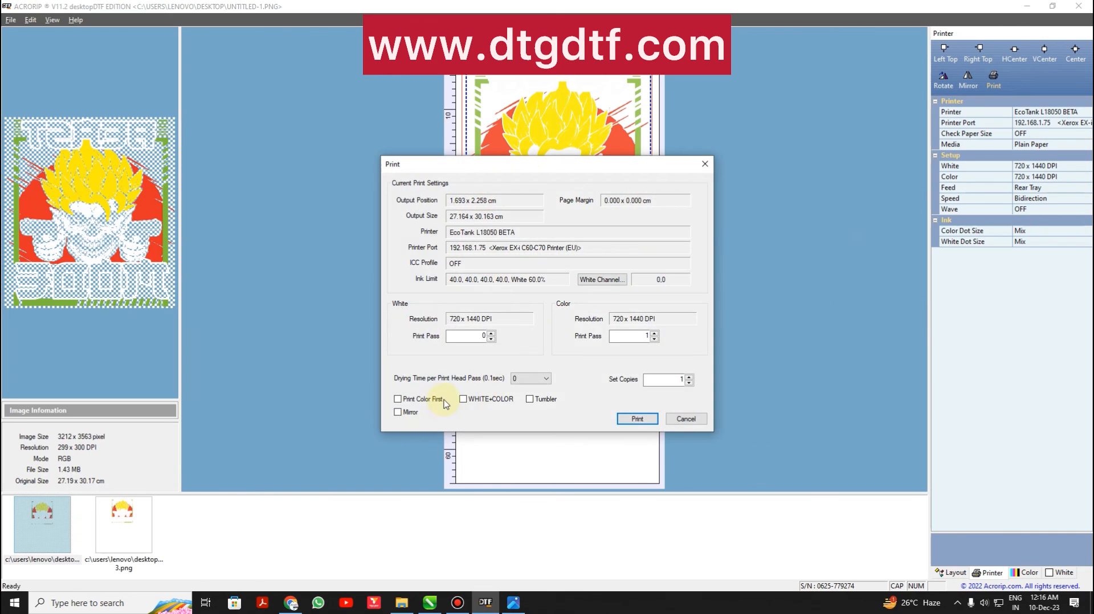
click(399, 413)
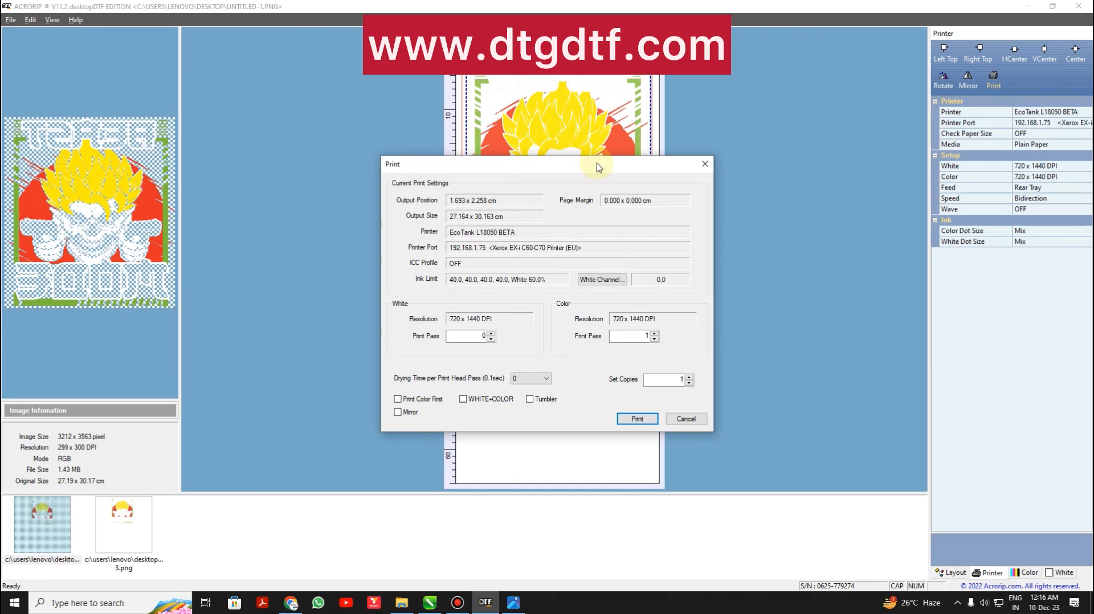
drag(584, 167, 599, 276)
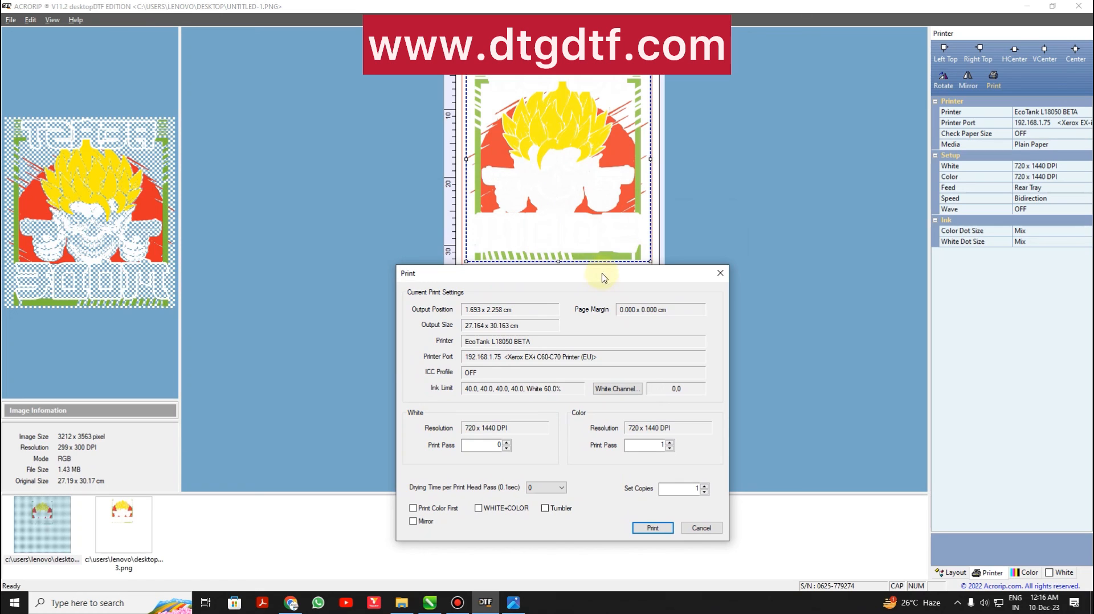
drag(614, 276, 626, 197)
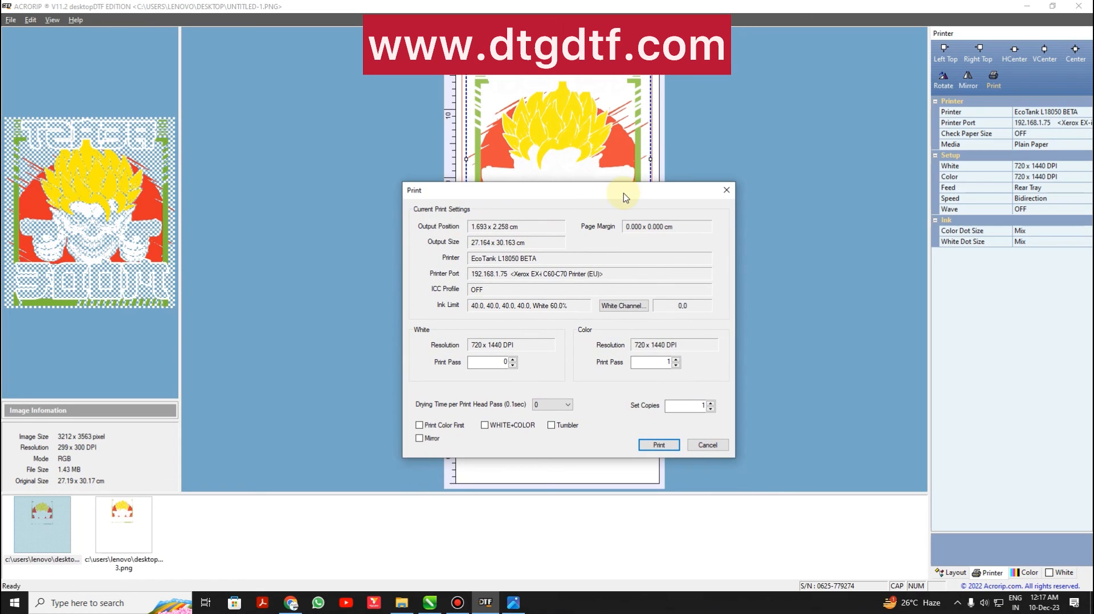
click(421, 425)
click(487, 426)
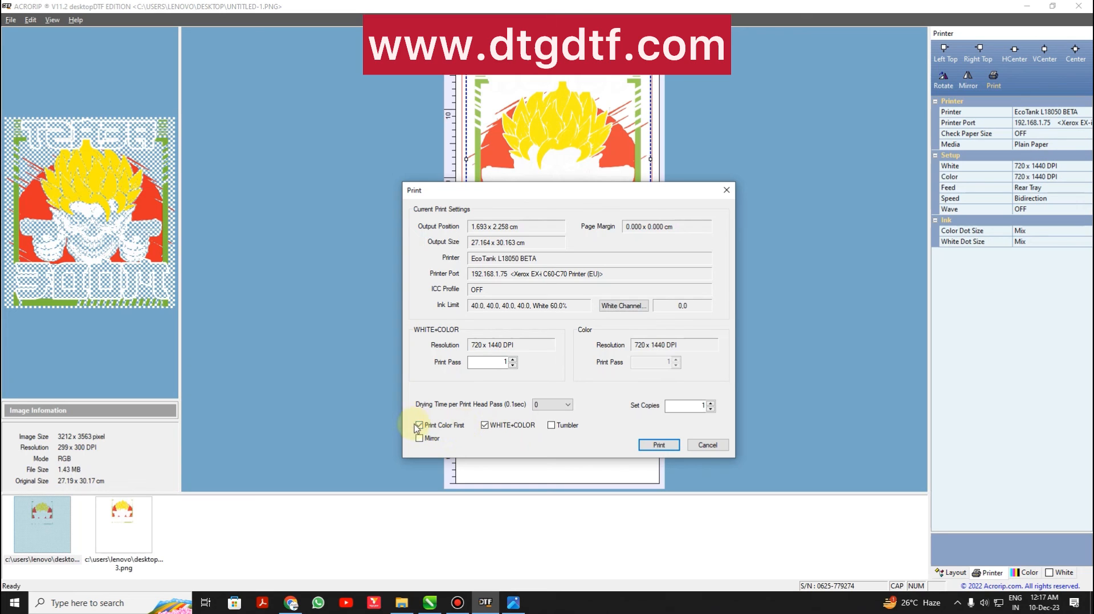
click(485, 425)
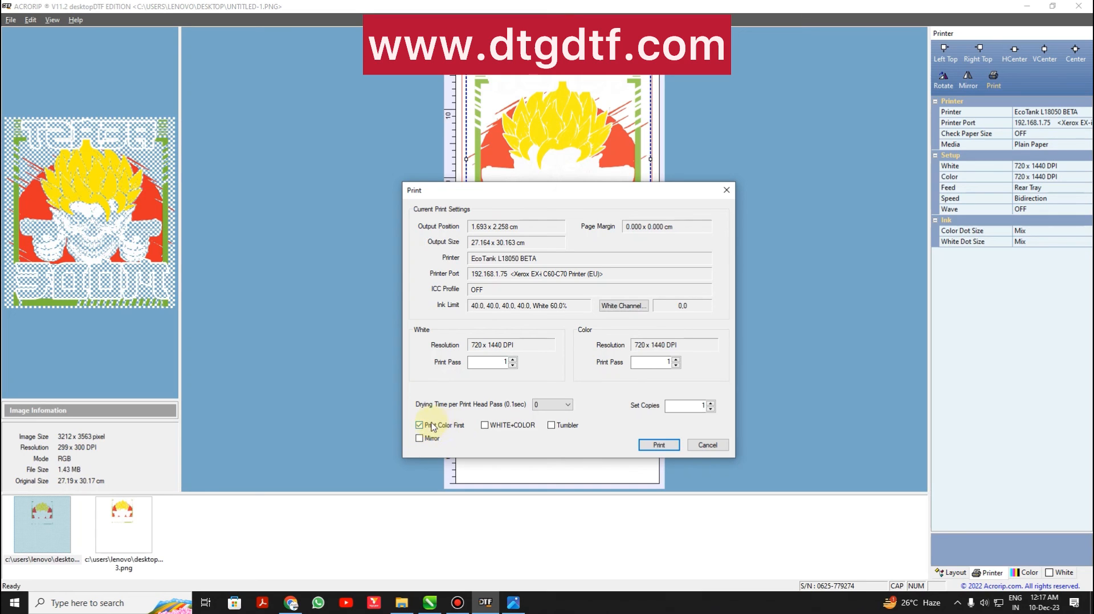
click(493, 428)
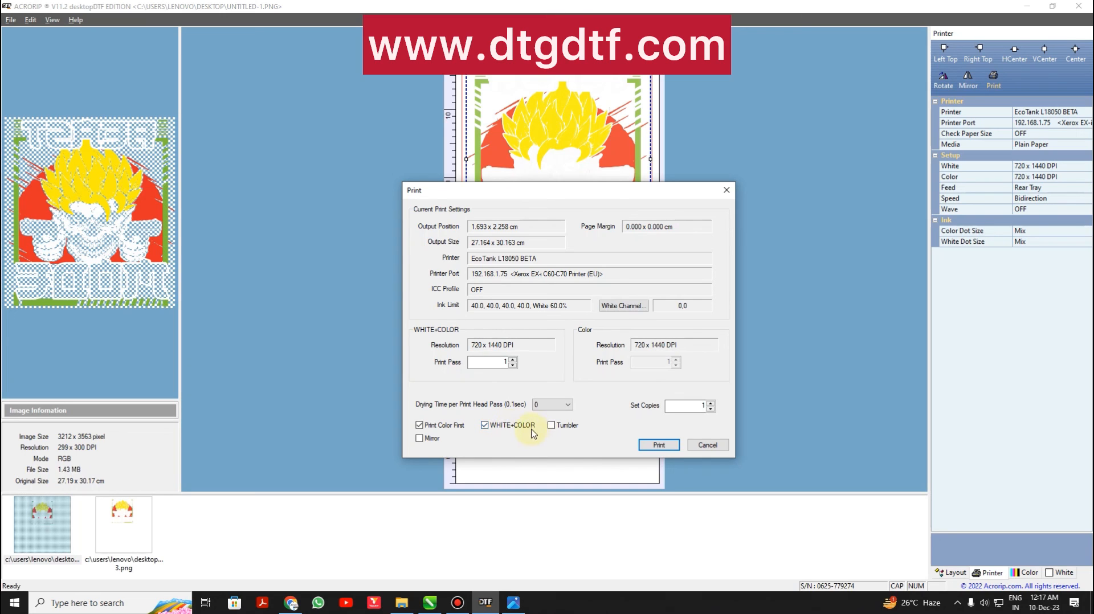
click(708, 446)
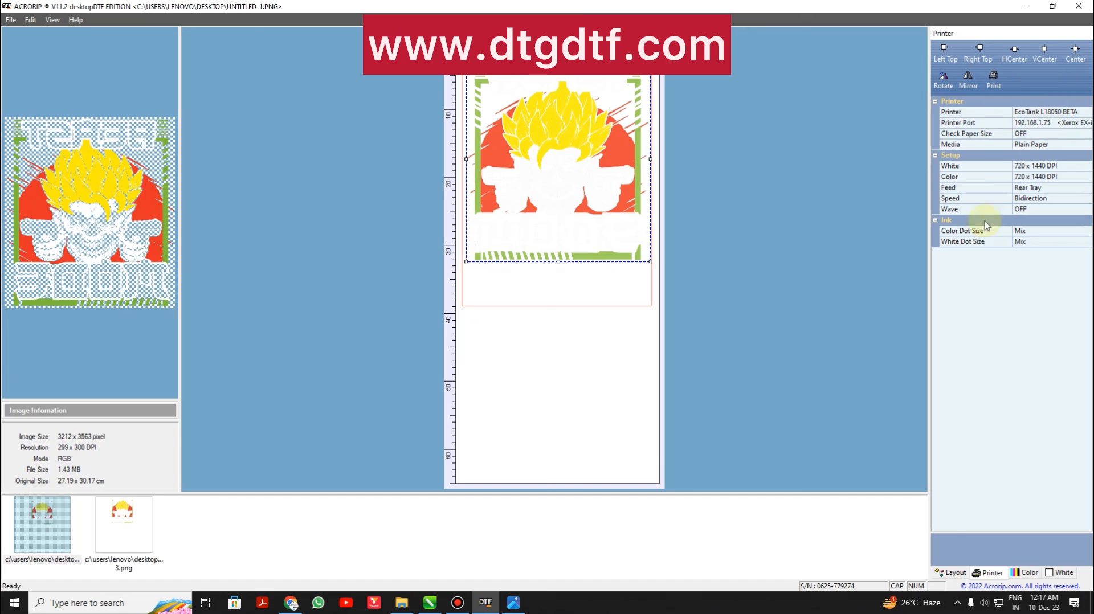
Step: Set the white layer generation to Gradient White under any colored pixel
click(1060, 573)
click(1022, 65)
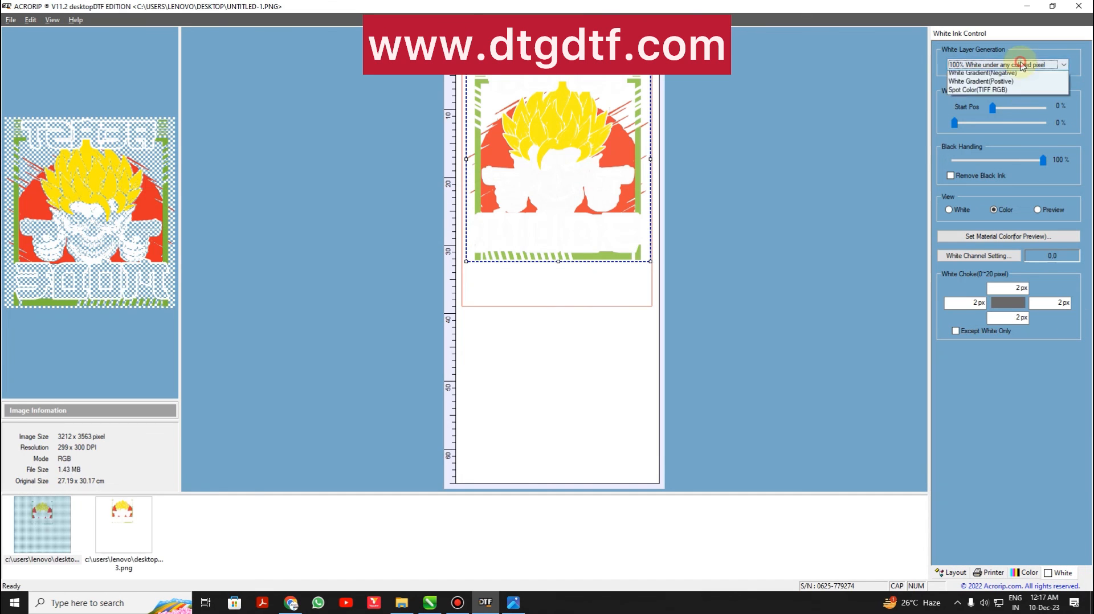
click(987, 101)
click(991, 64)
click(988, 92)
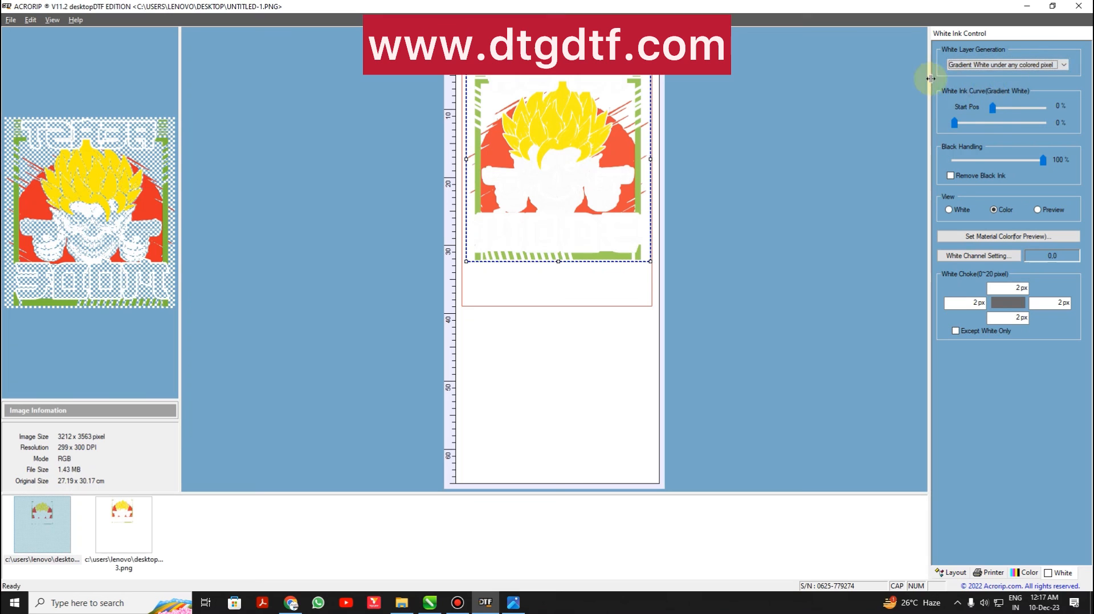
Step: Open the print settings for Untitled-1.png and enable the combined WHITE+COLOR option
click(990, 573)
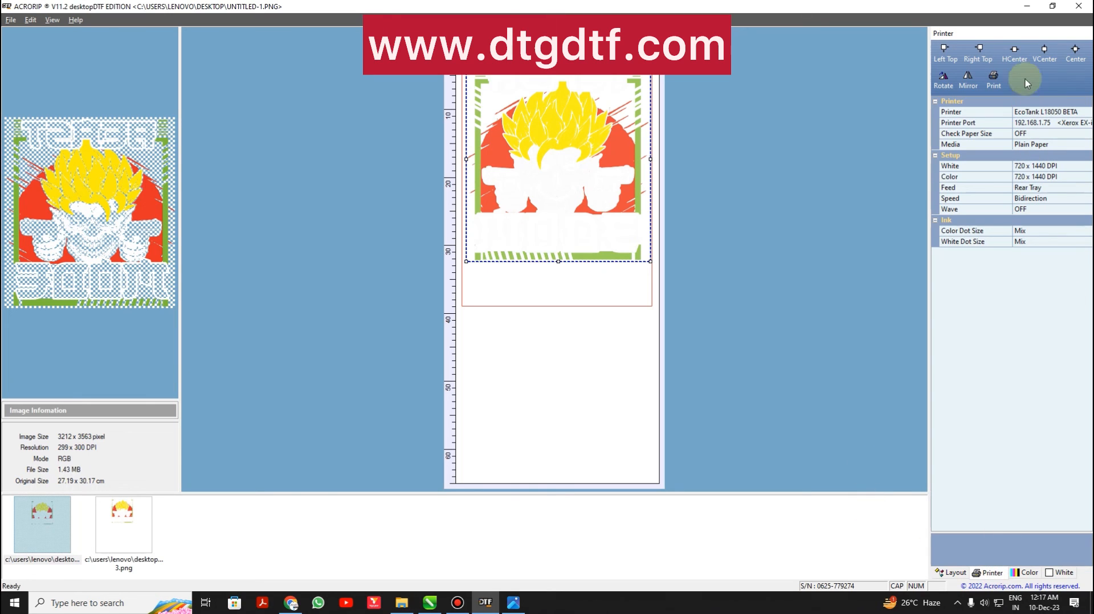
click(992, 80)
click(464, 400)
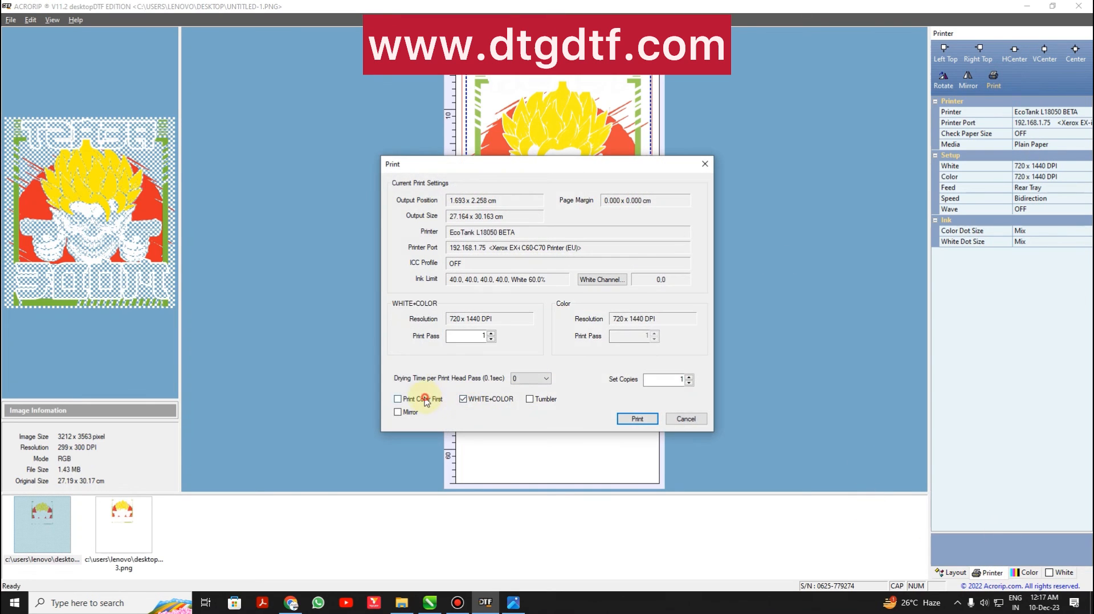